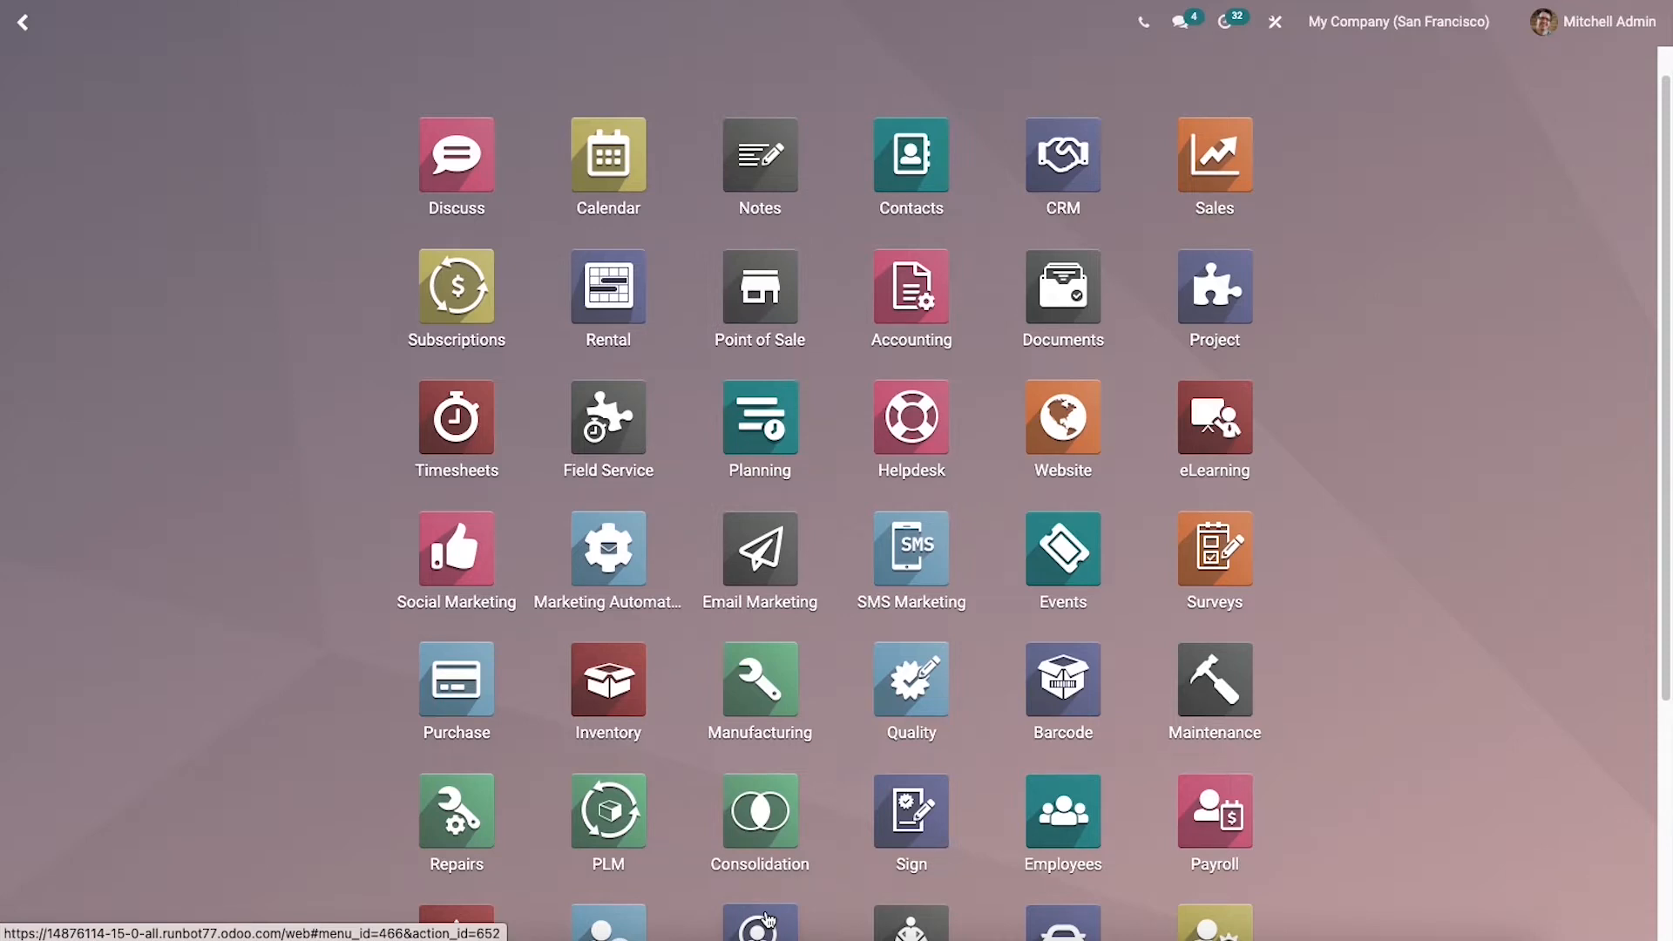
Step: Open the Recruitment app's configuration settings to examine the job posting and recruitment process options
left_click(767, 919)
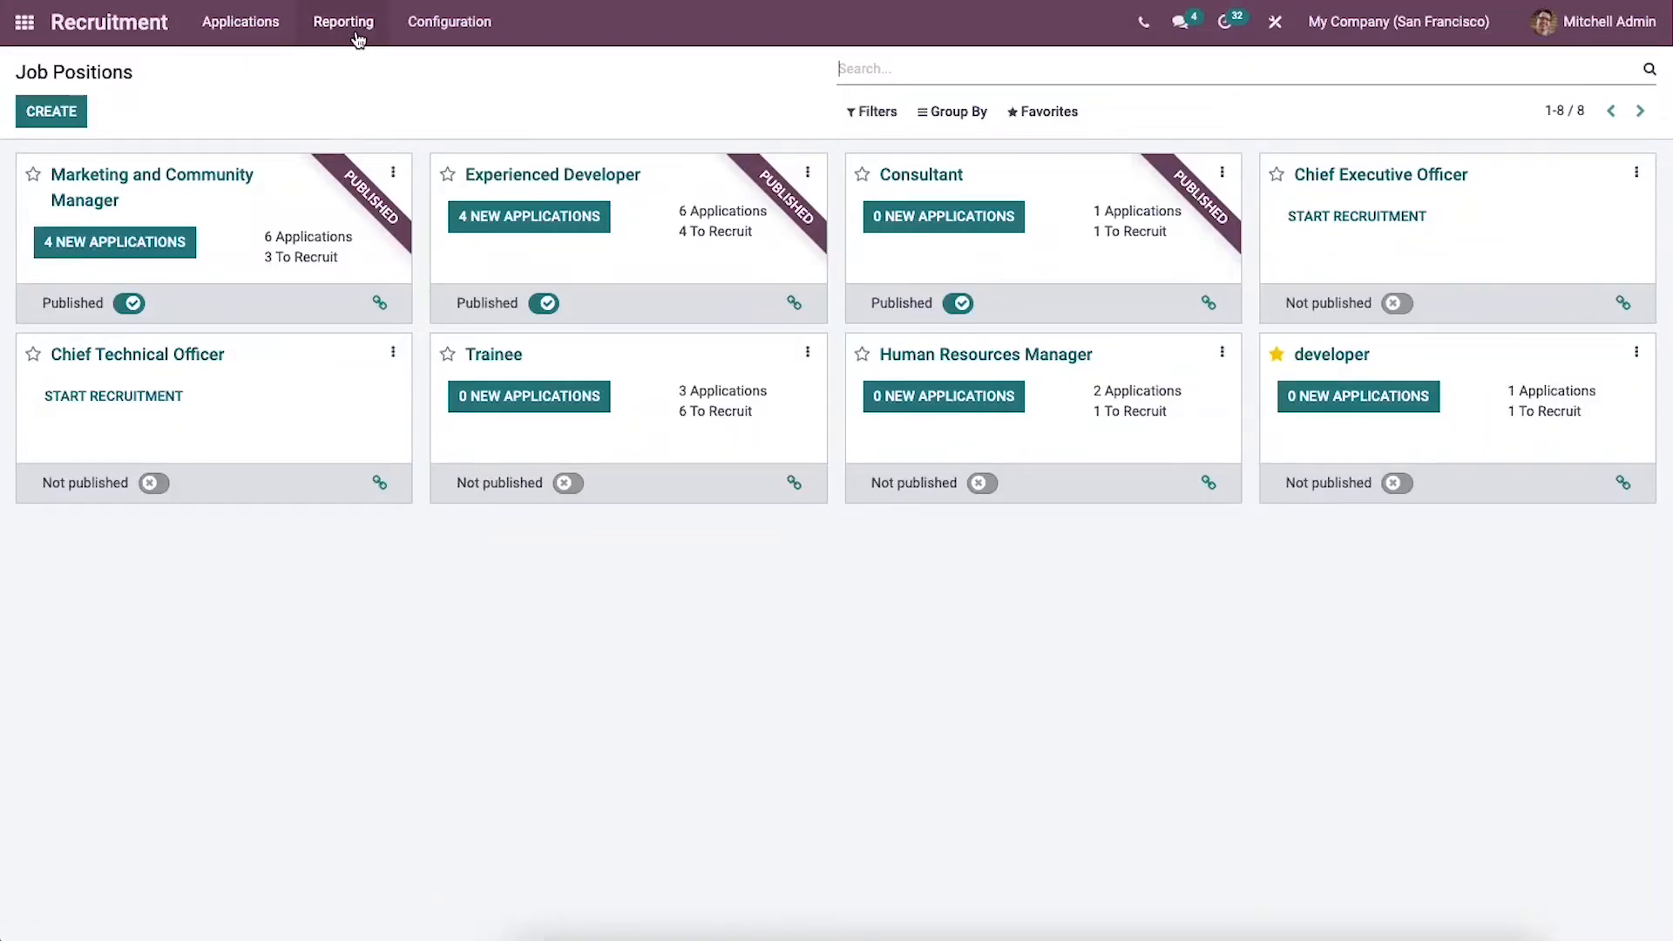
left_click(428, 26)
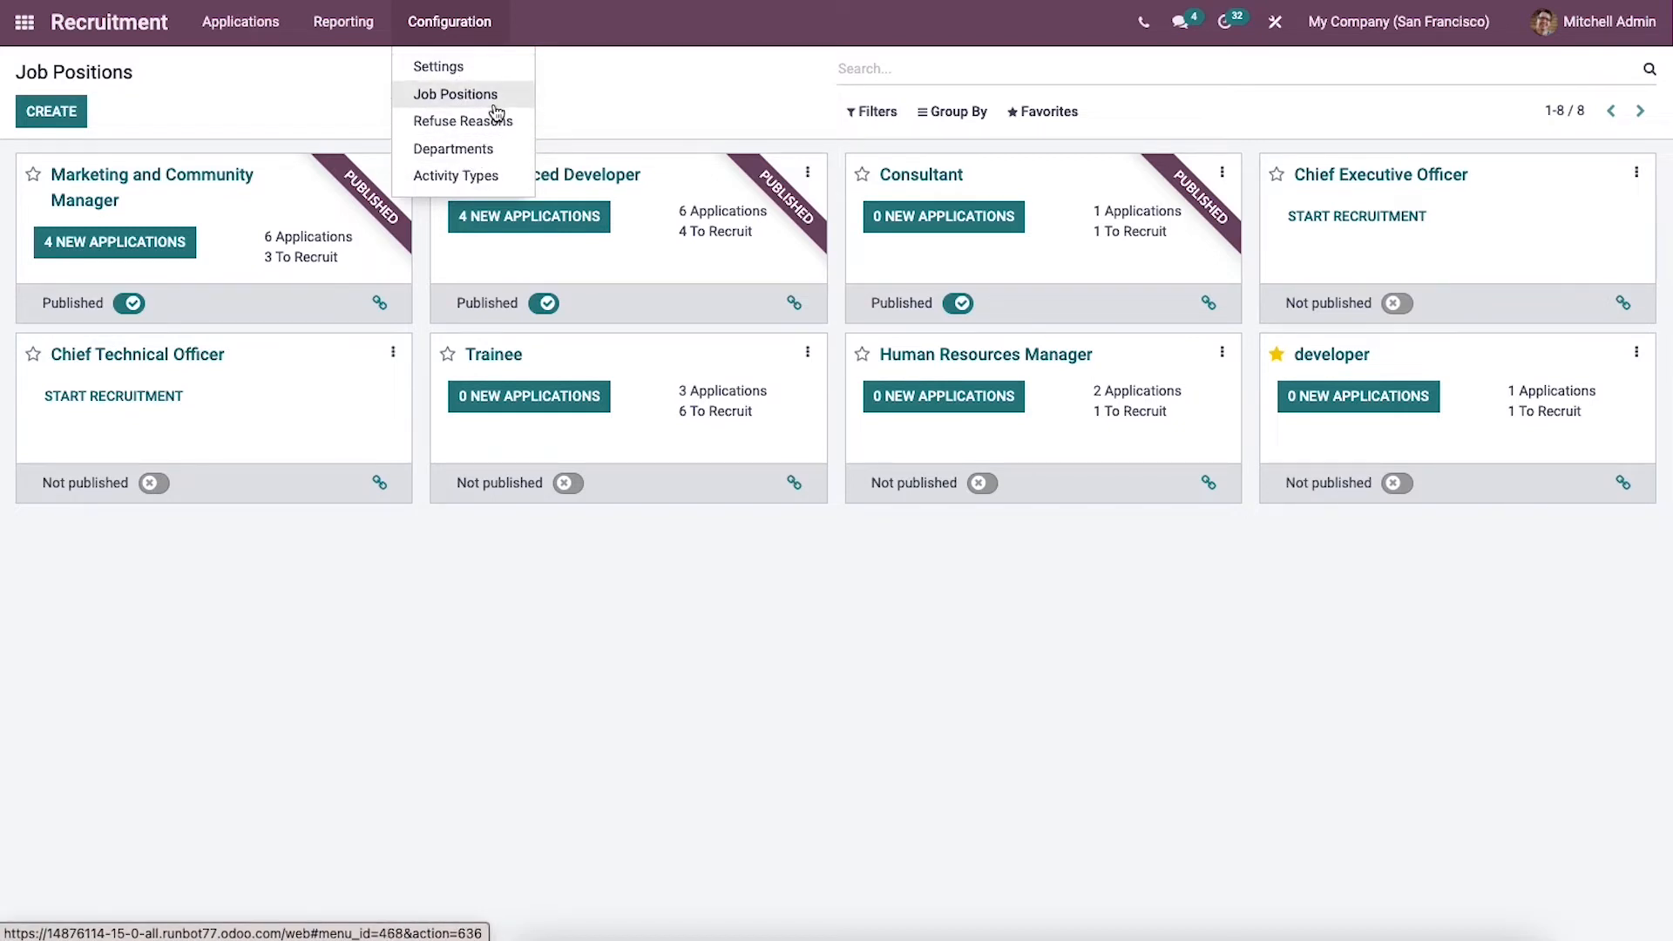
left_click(488, 69)
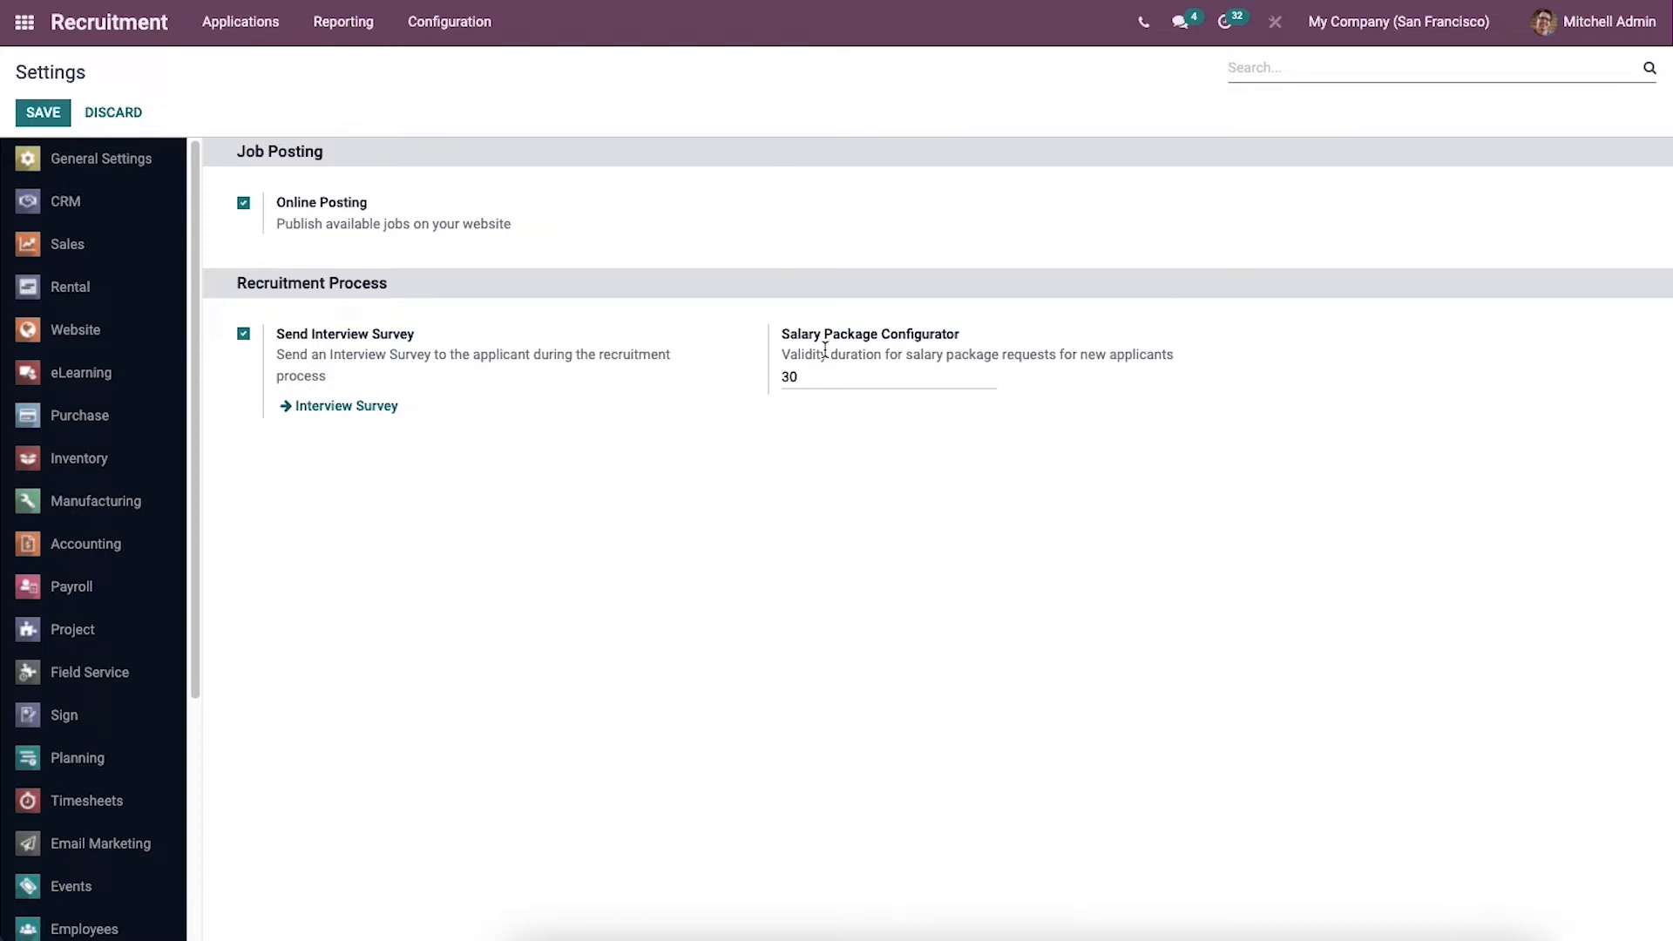
Step: Open the job positions configuration and show the positions as kanban cards
left_click(449, 26)
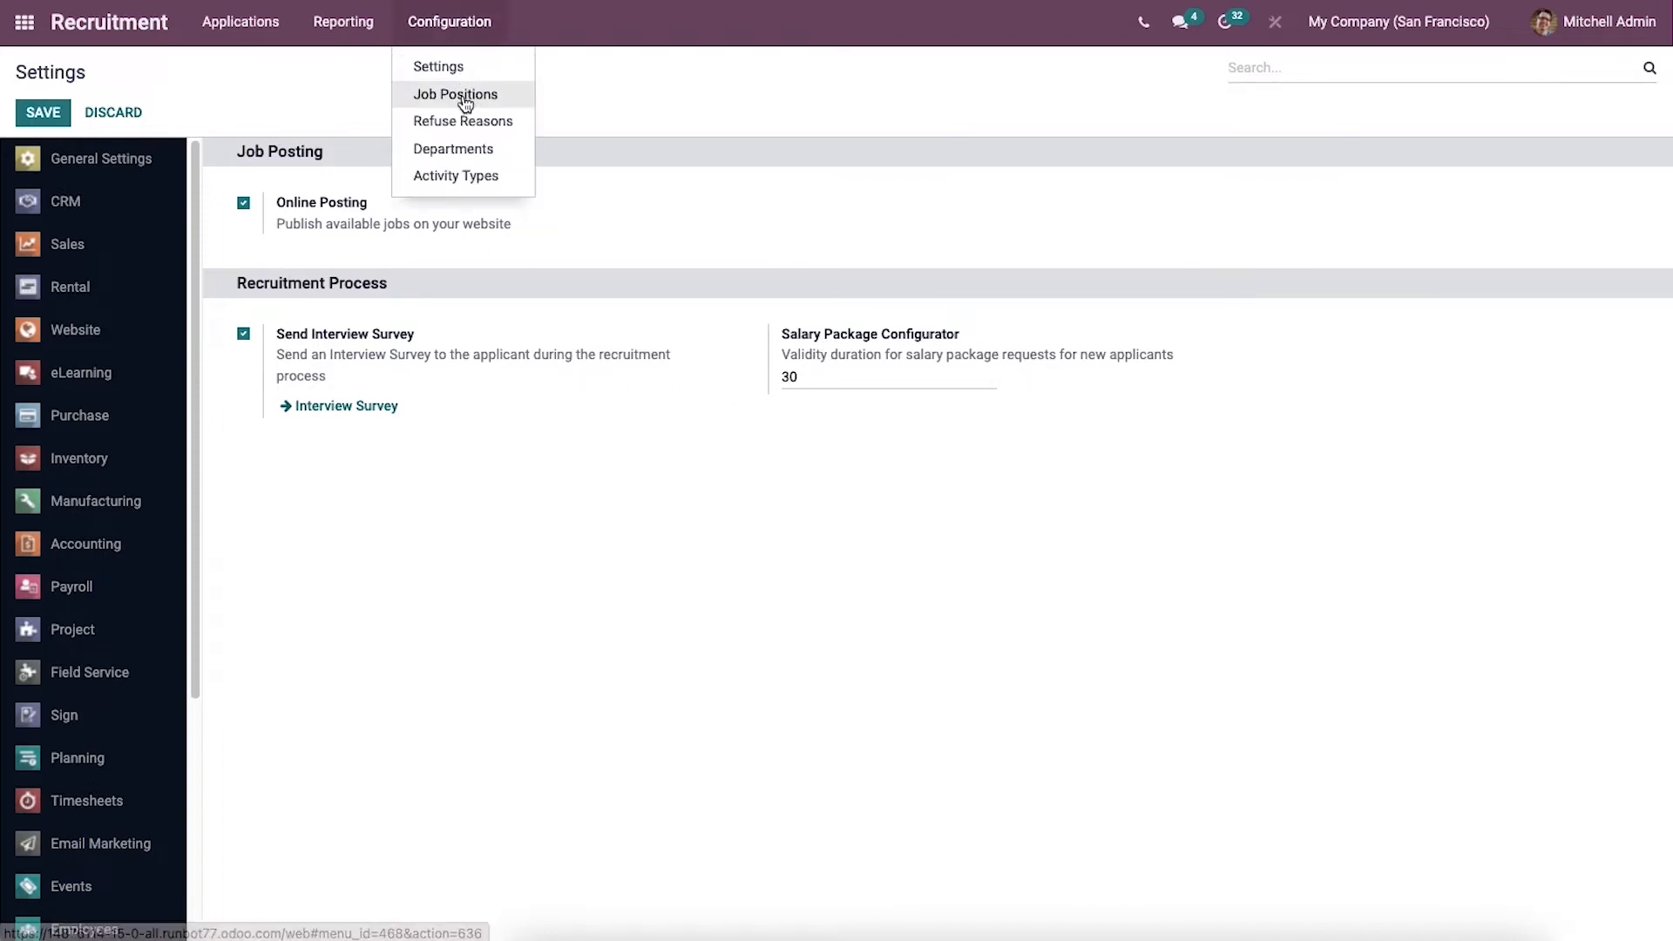
left_click(464, 98)
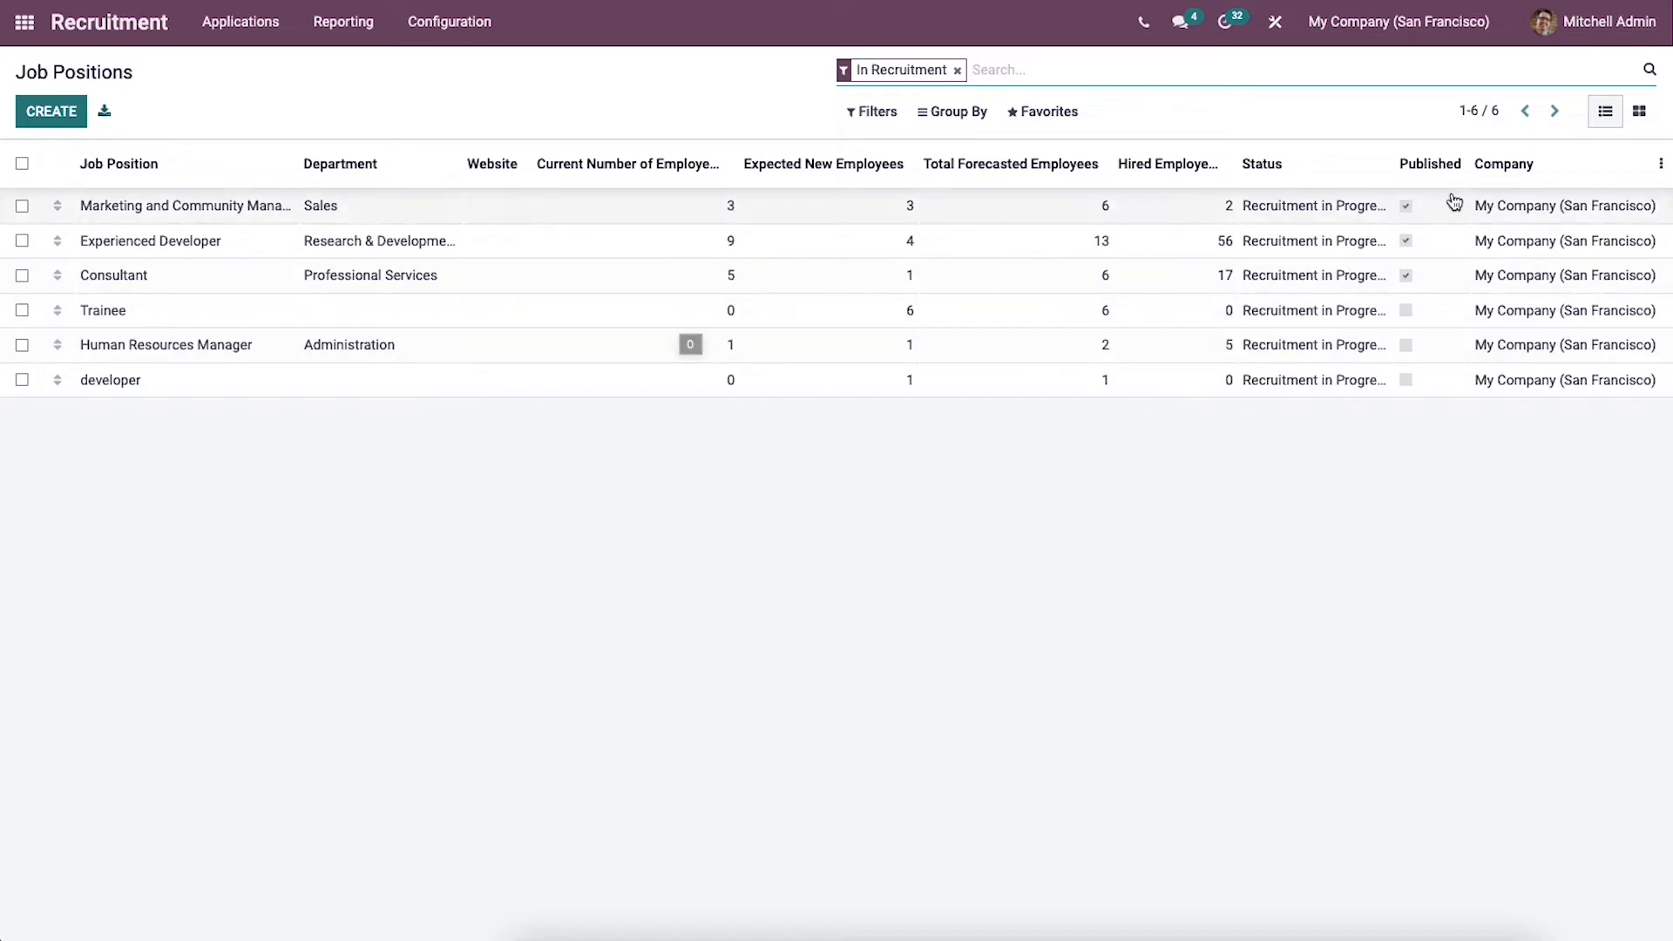
left_click(1639, 111)
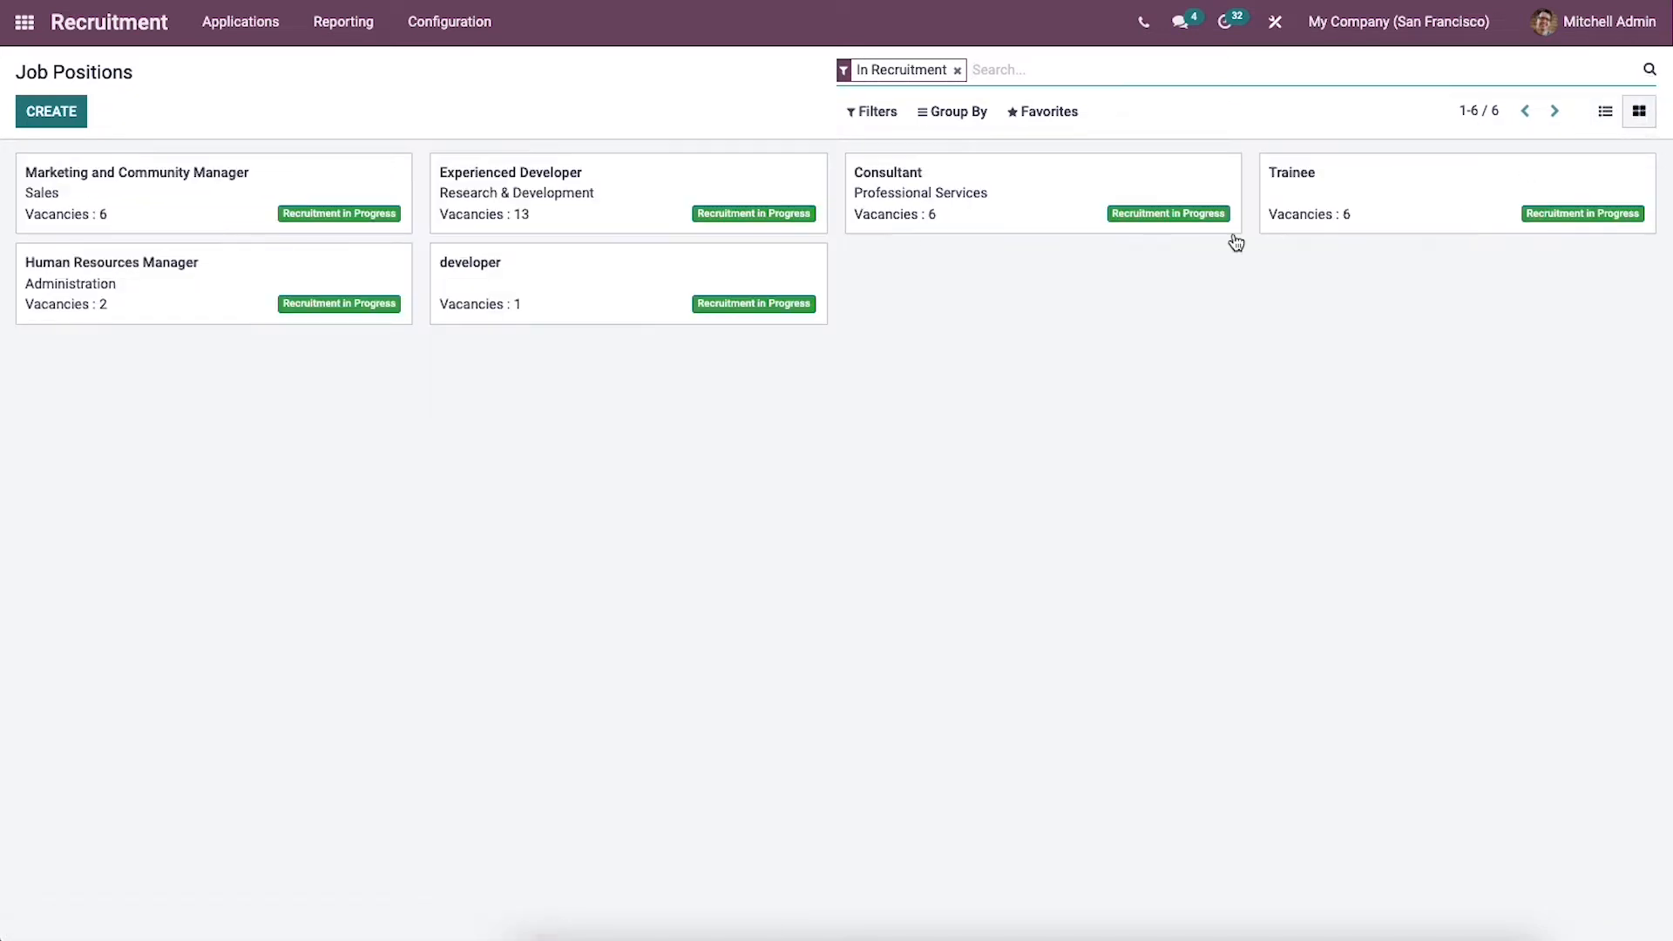
Step: Create a new job position titled "Sales Manager"
left_click(73, 116)
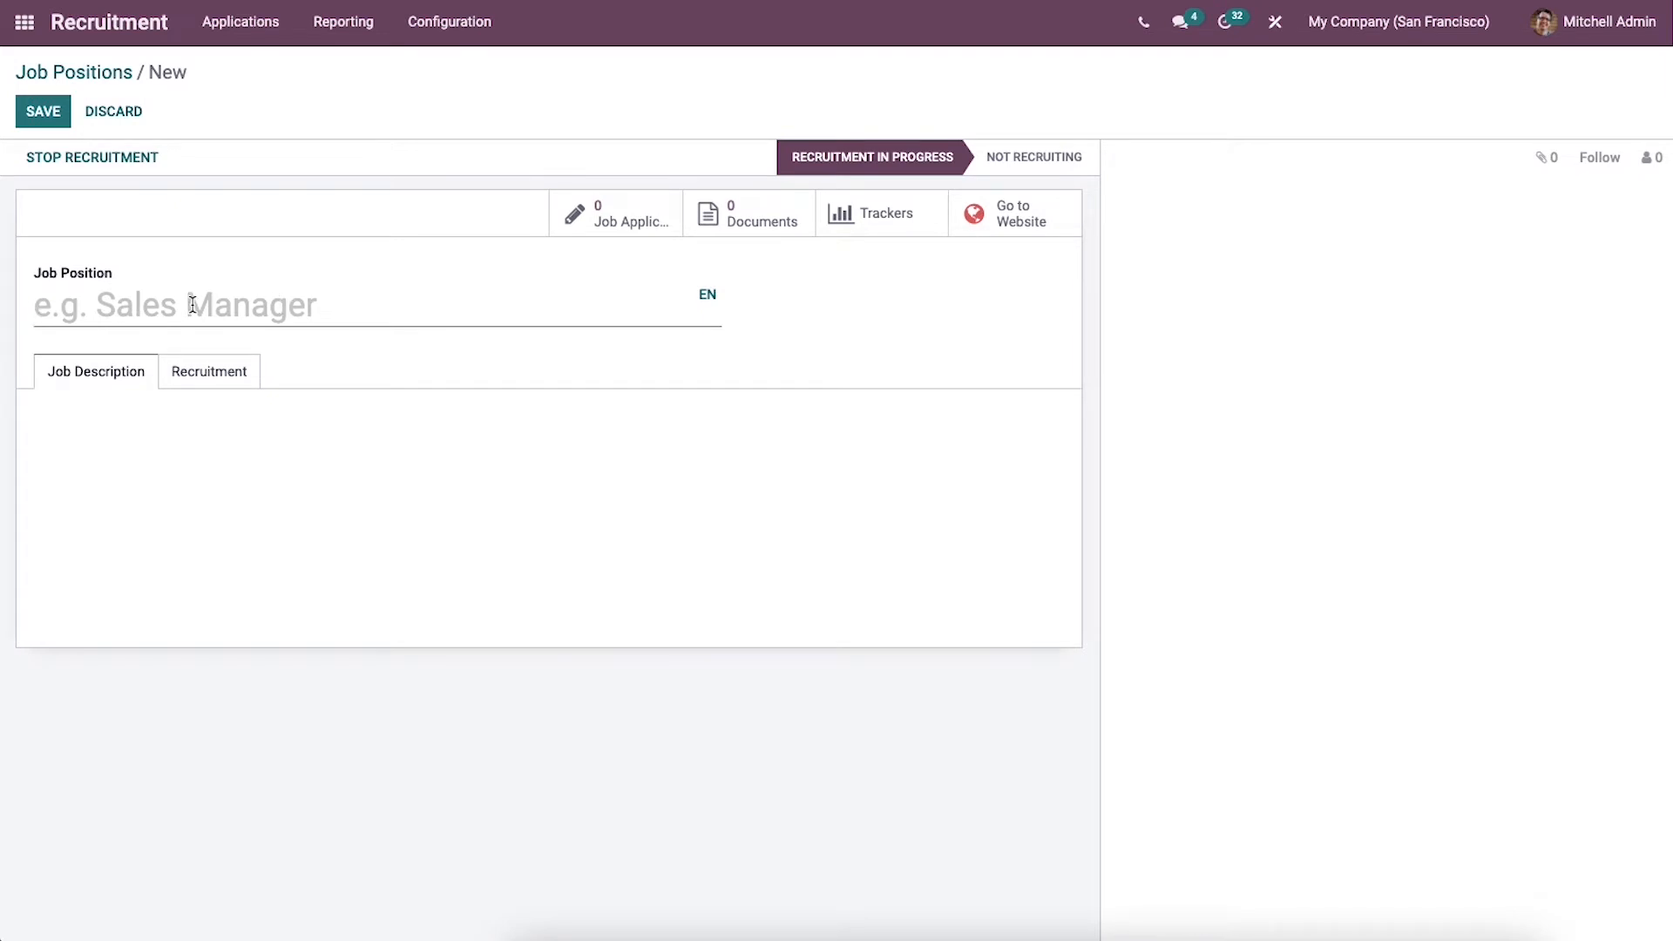
type("Sa")
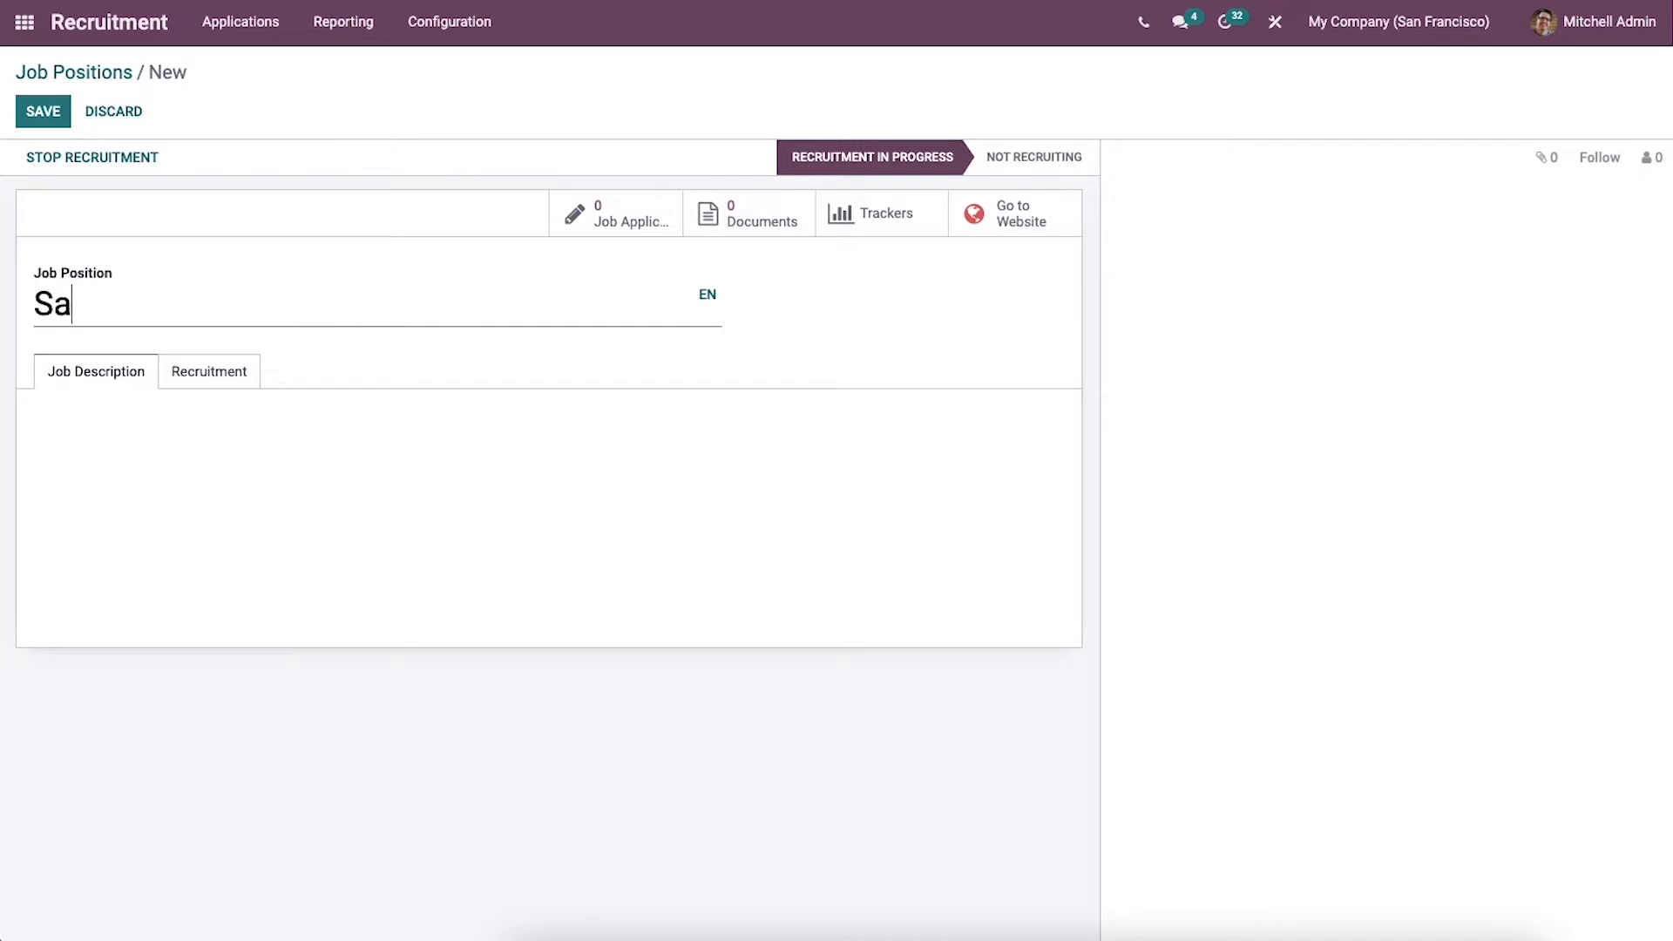
type("les Manager")
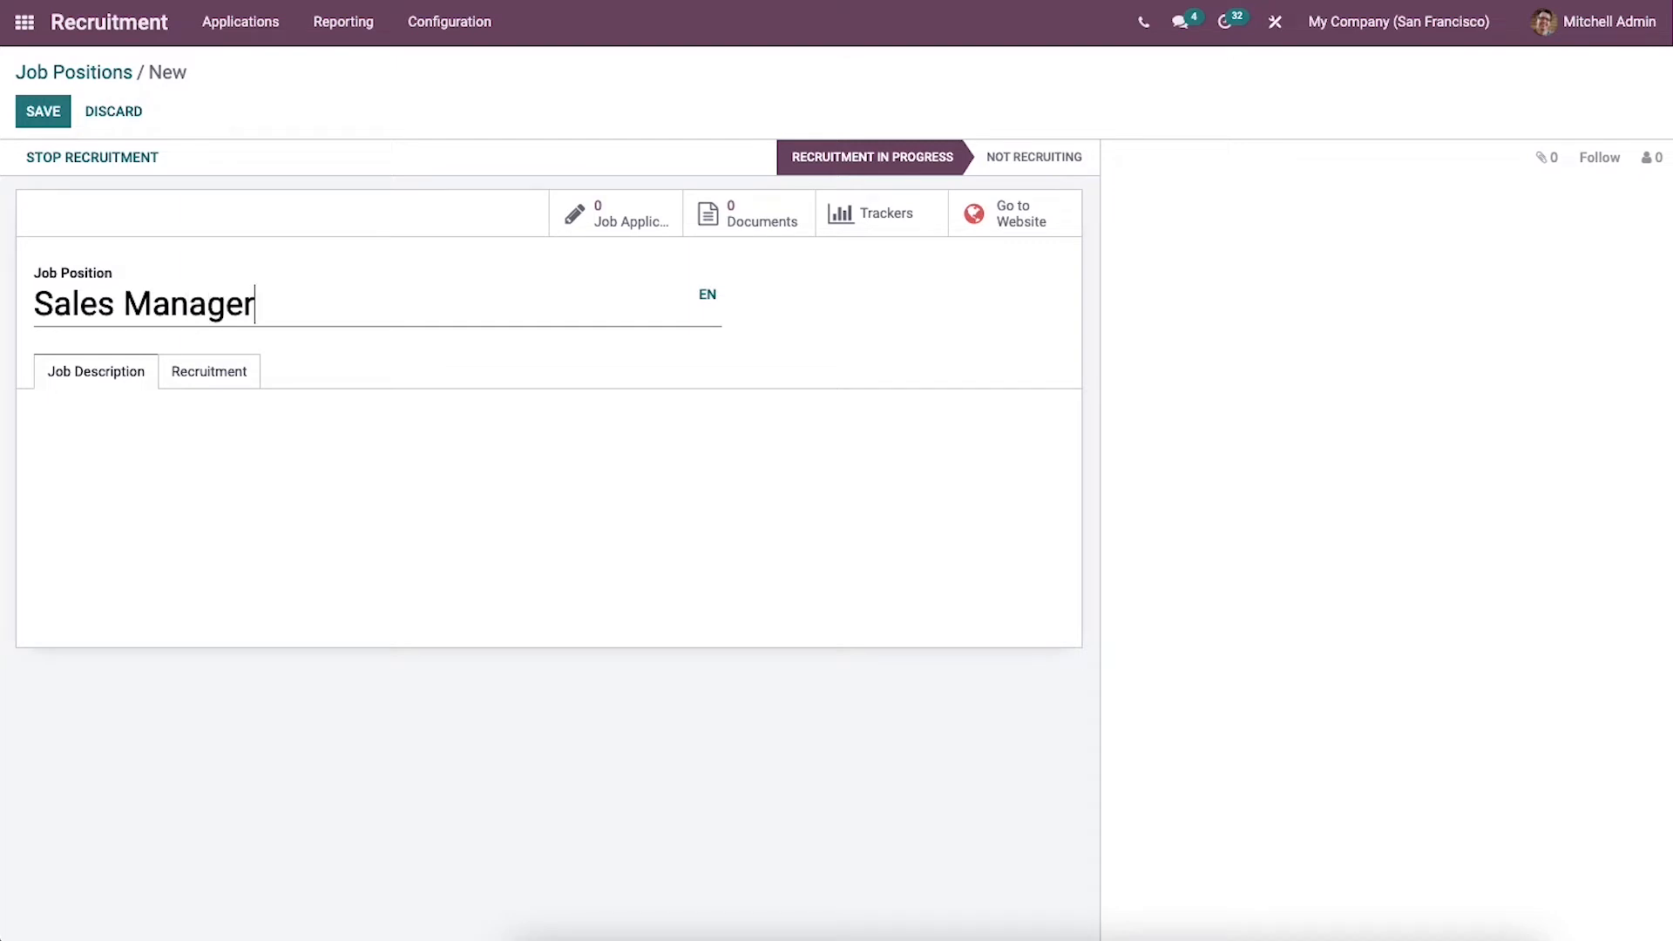
left_click(137, 454)
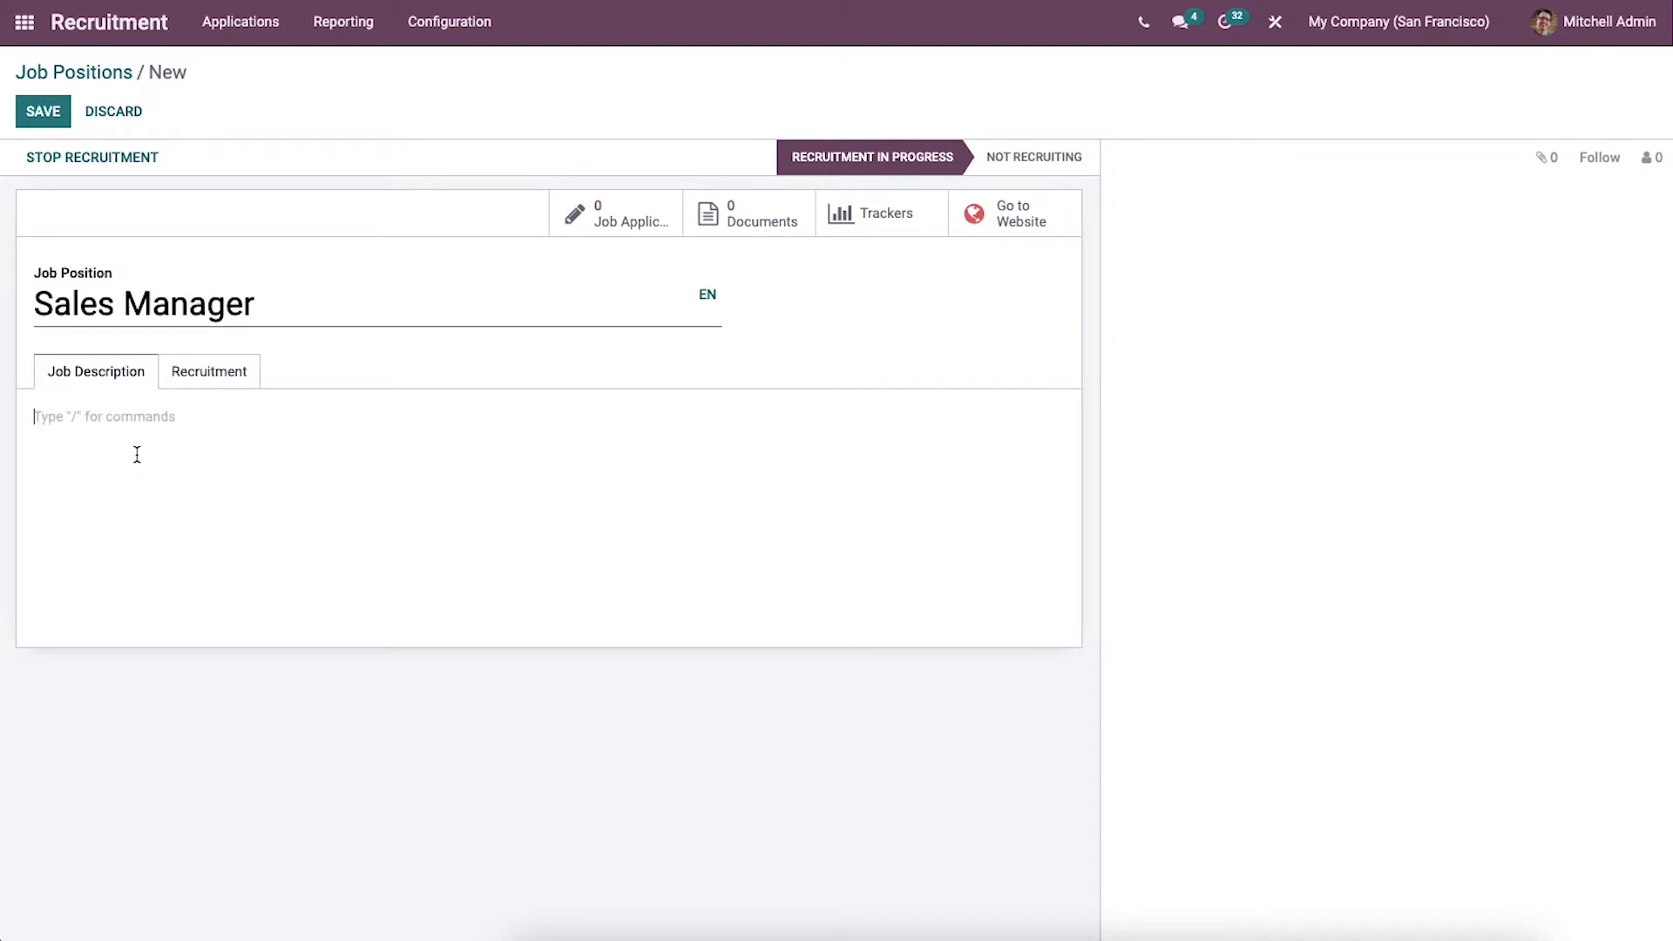
Step: In the position's recruitment details, set the department to Sales and the expected new employees to 2
left_click(187, 384)
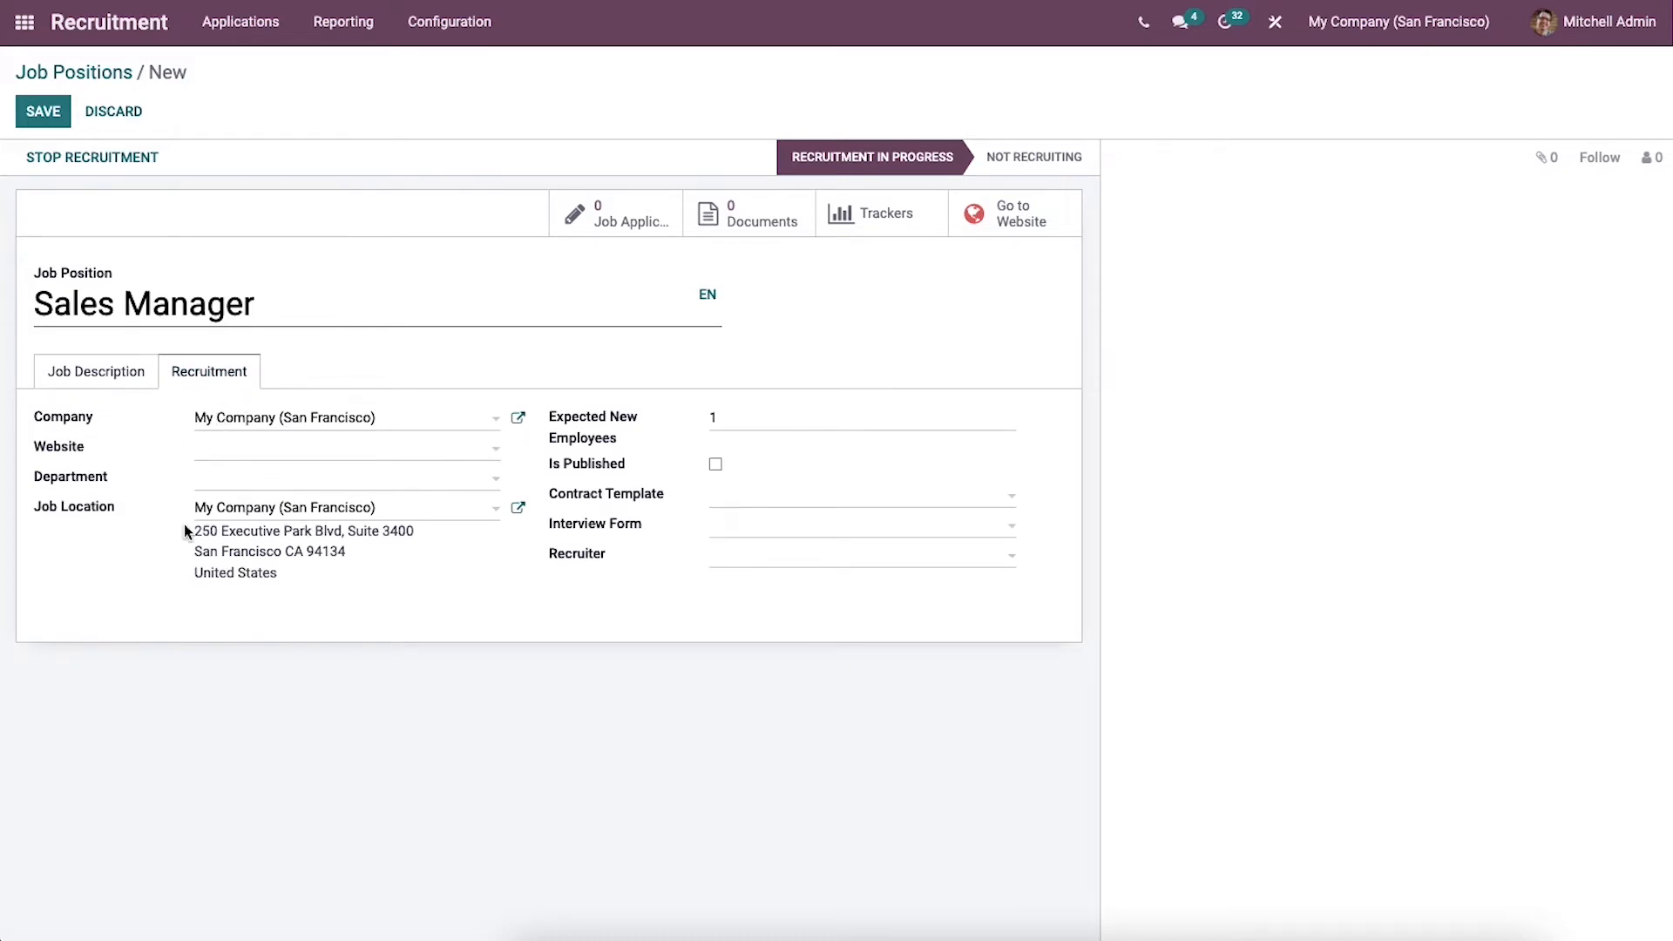
left_click(253, 451)
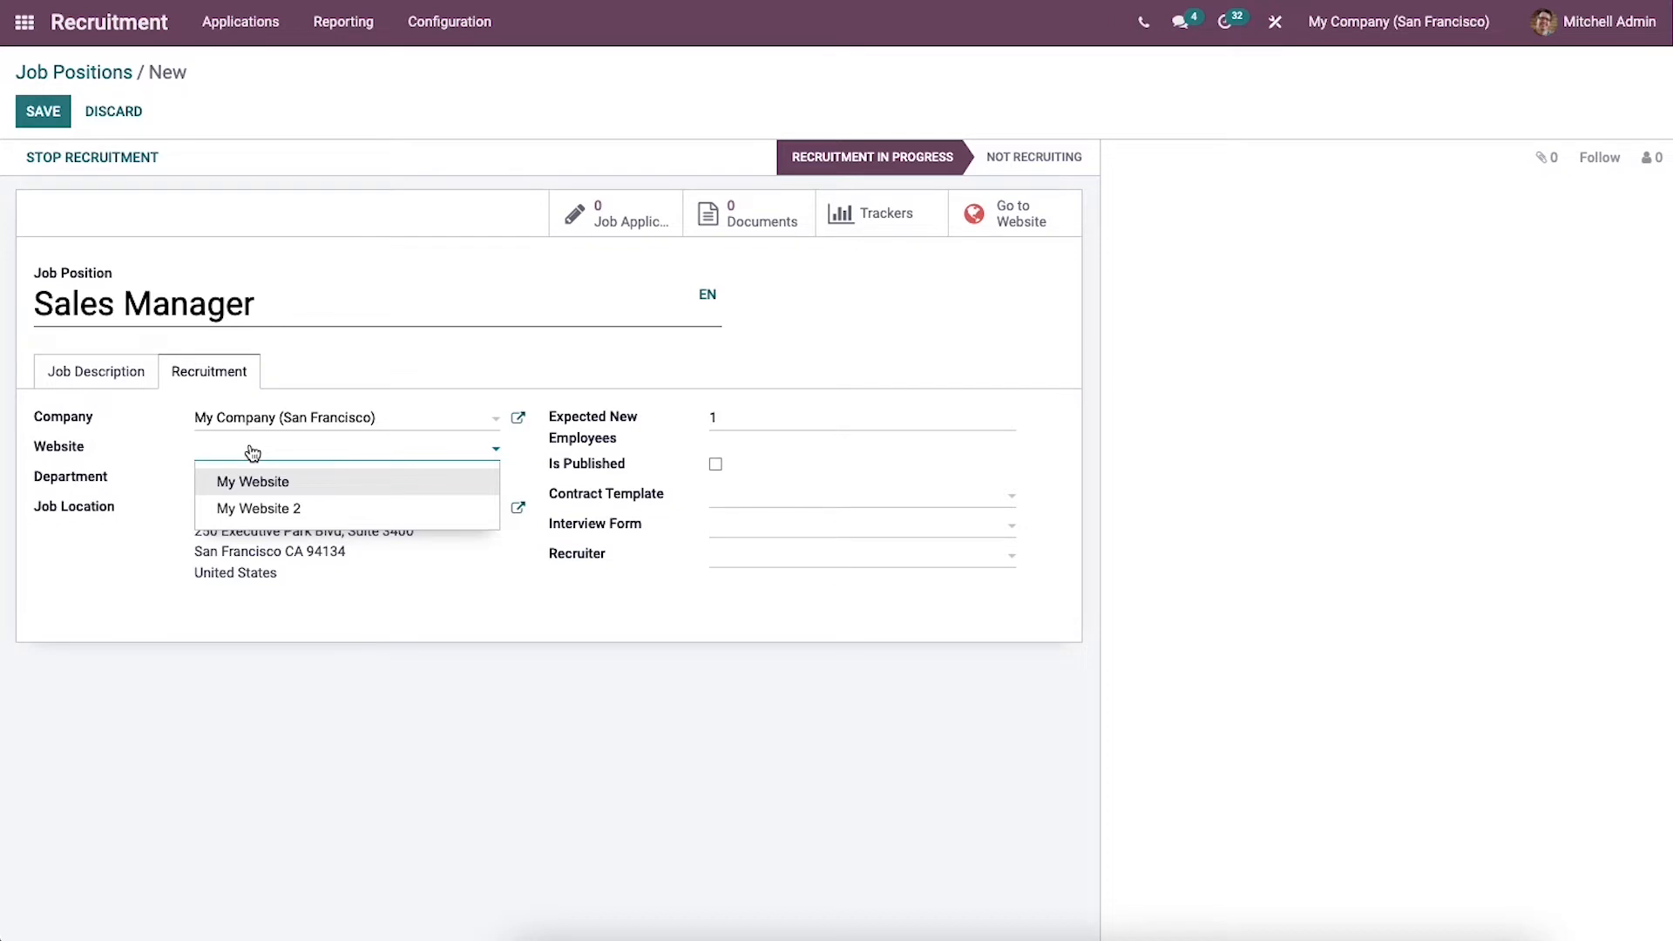
left_click(149, 456)
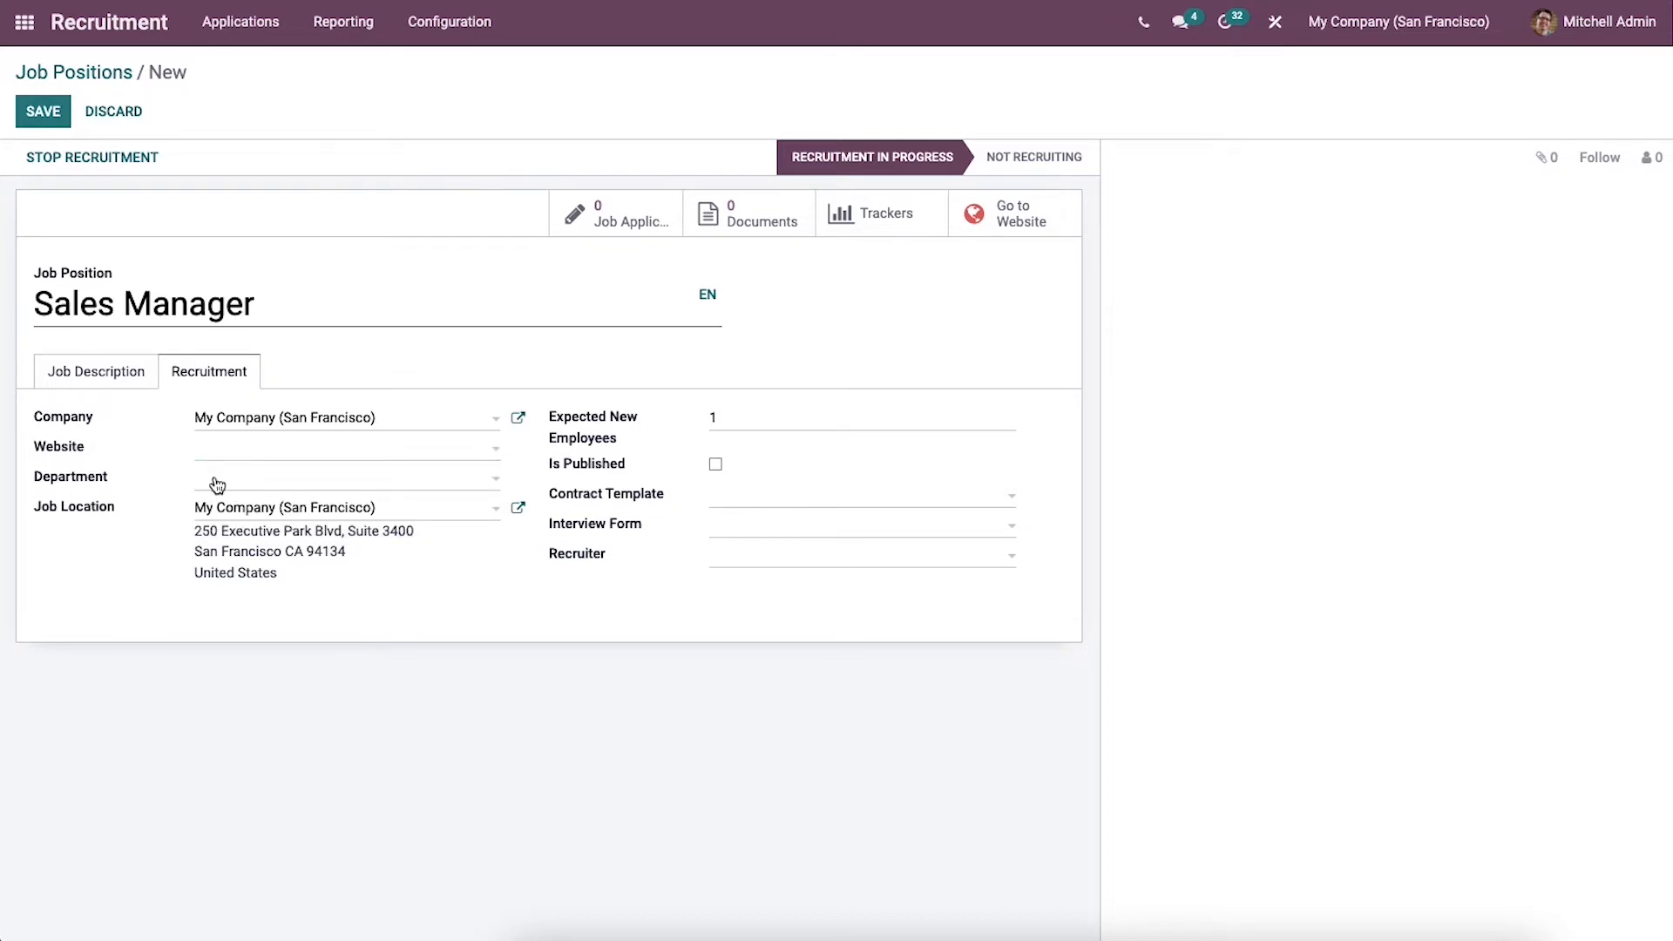
left_click(218, 484)
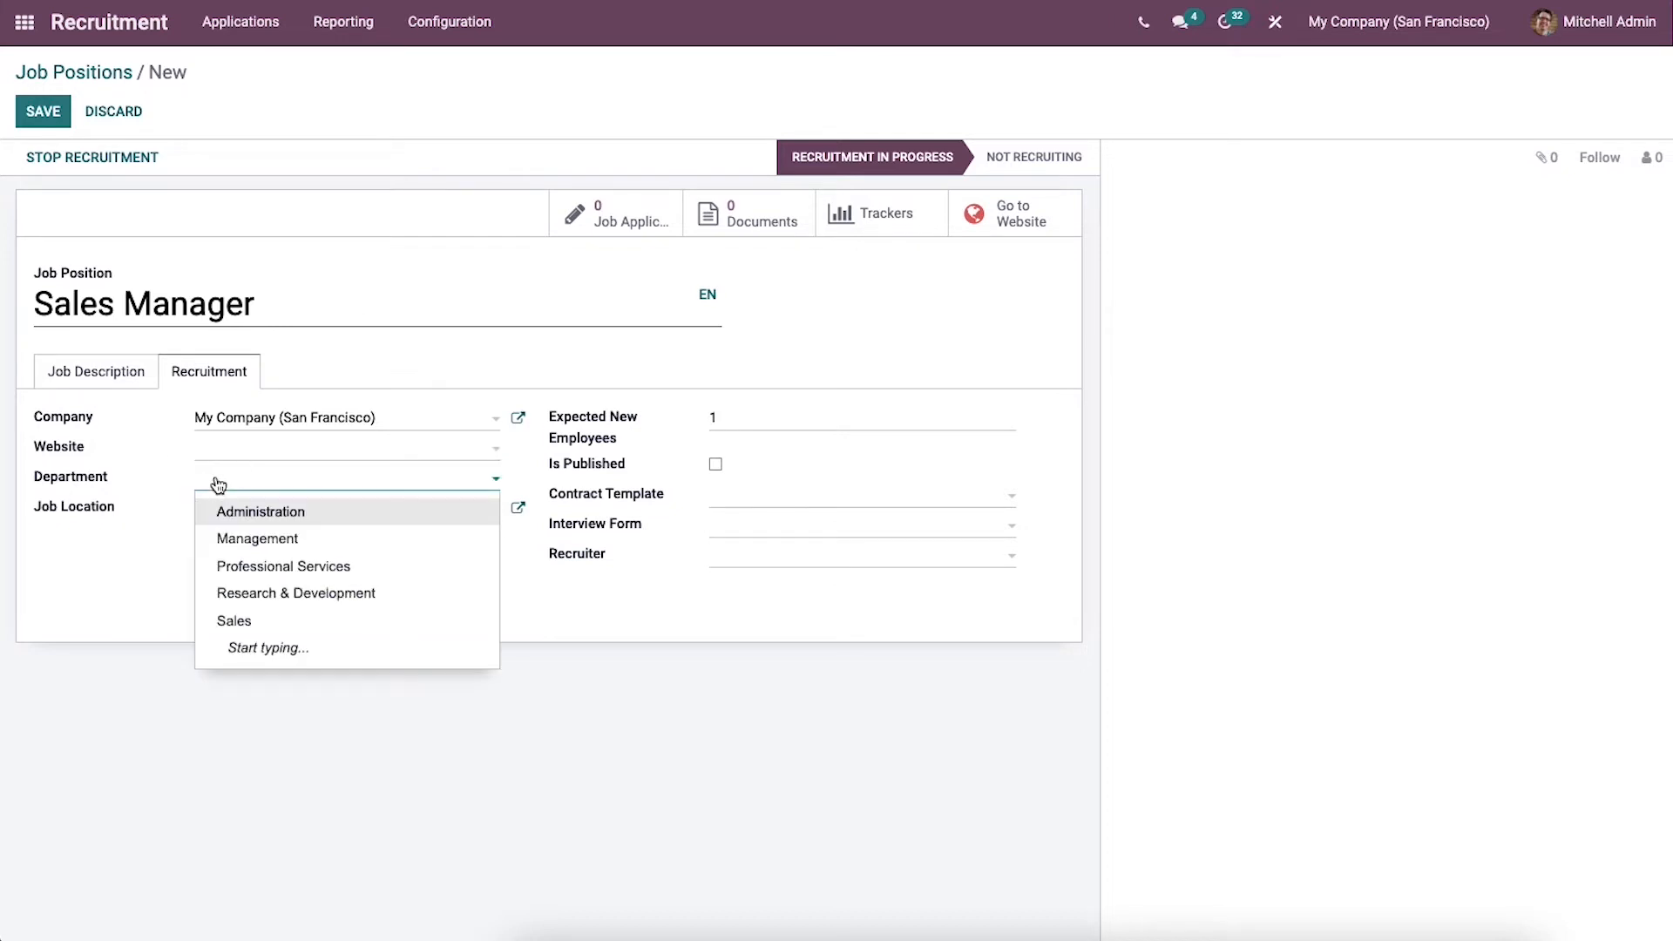
left_click(297, 622)
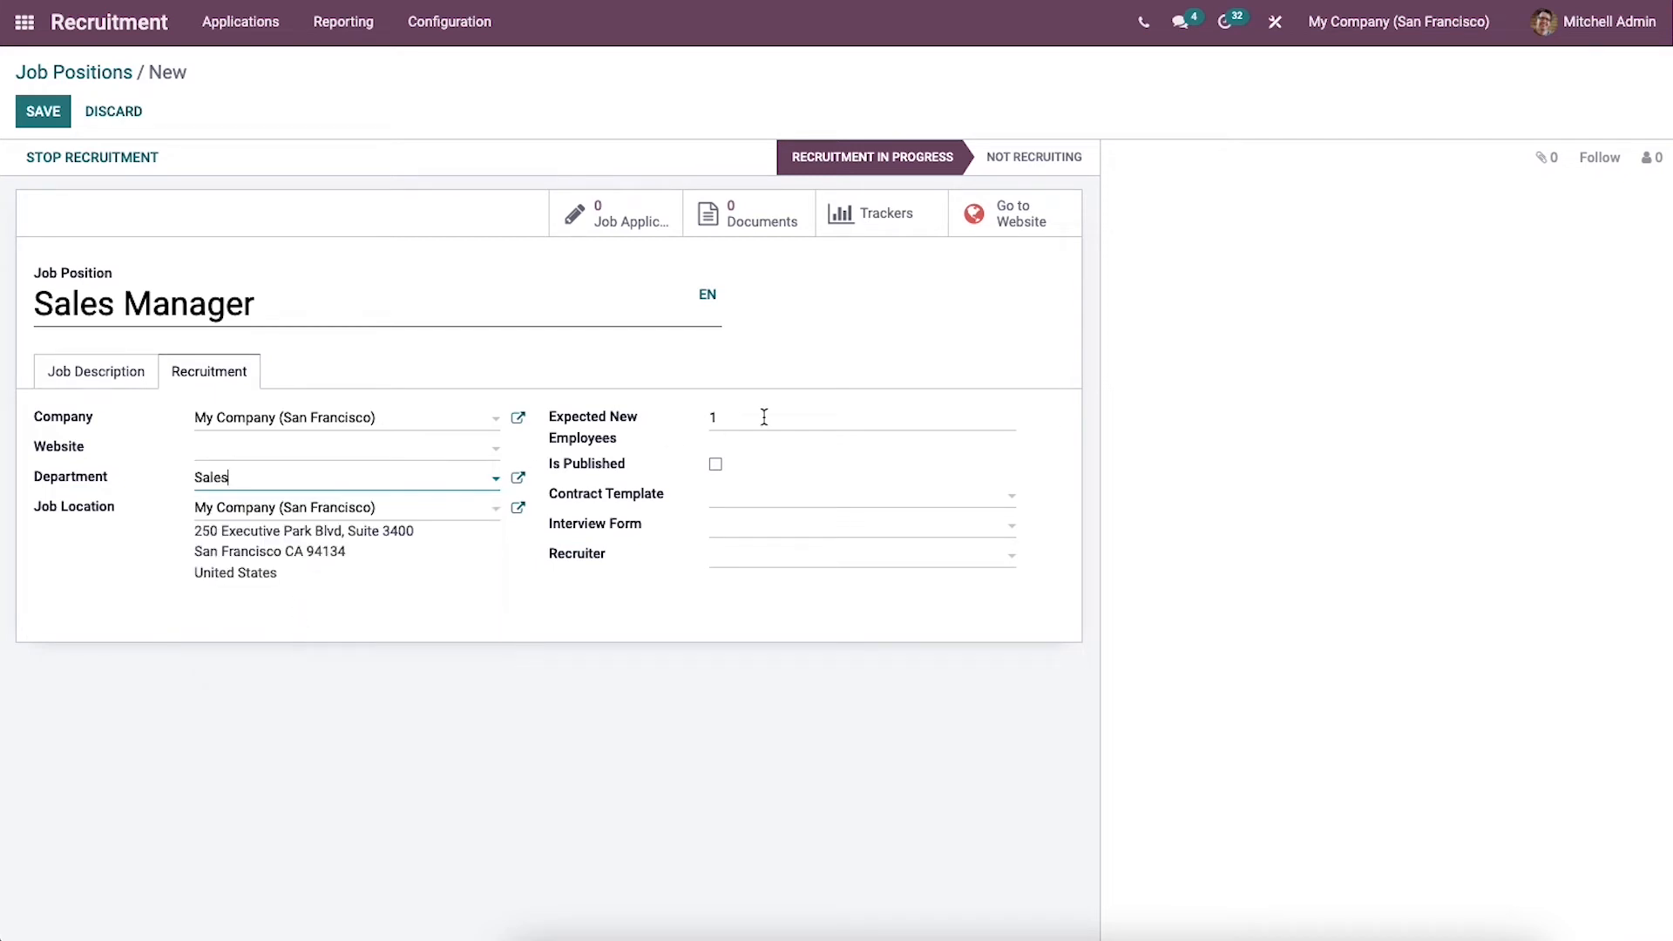
left_click(693, 420)
key("BackSpace")
type("2")
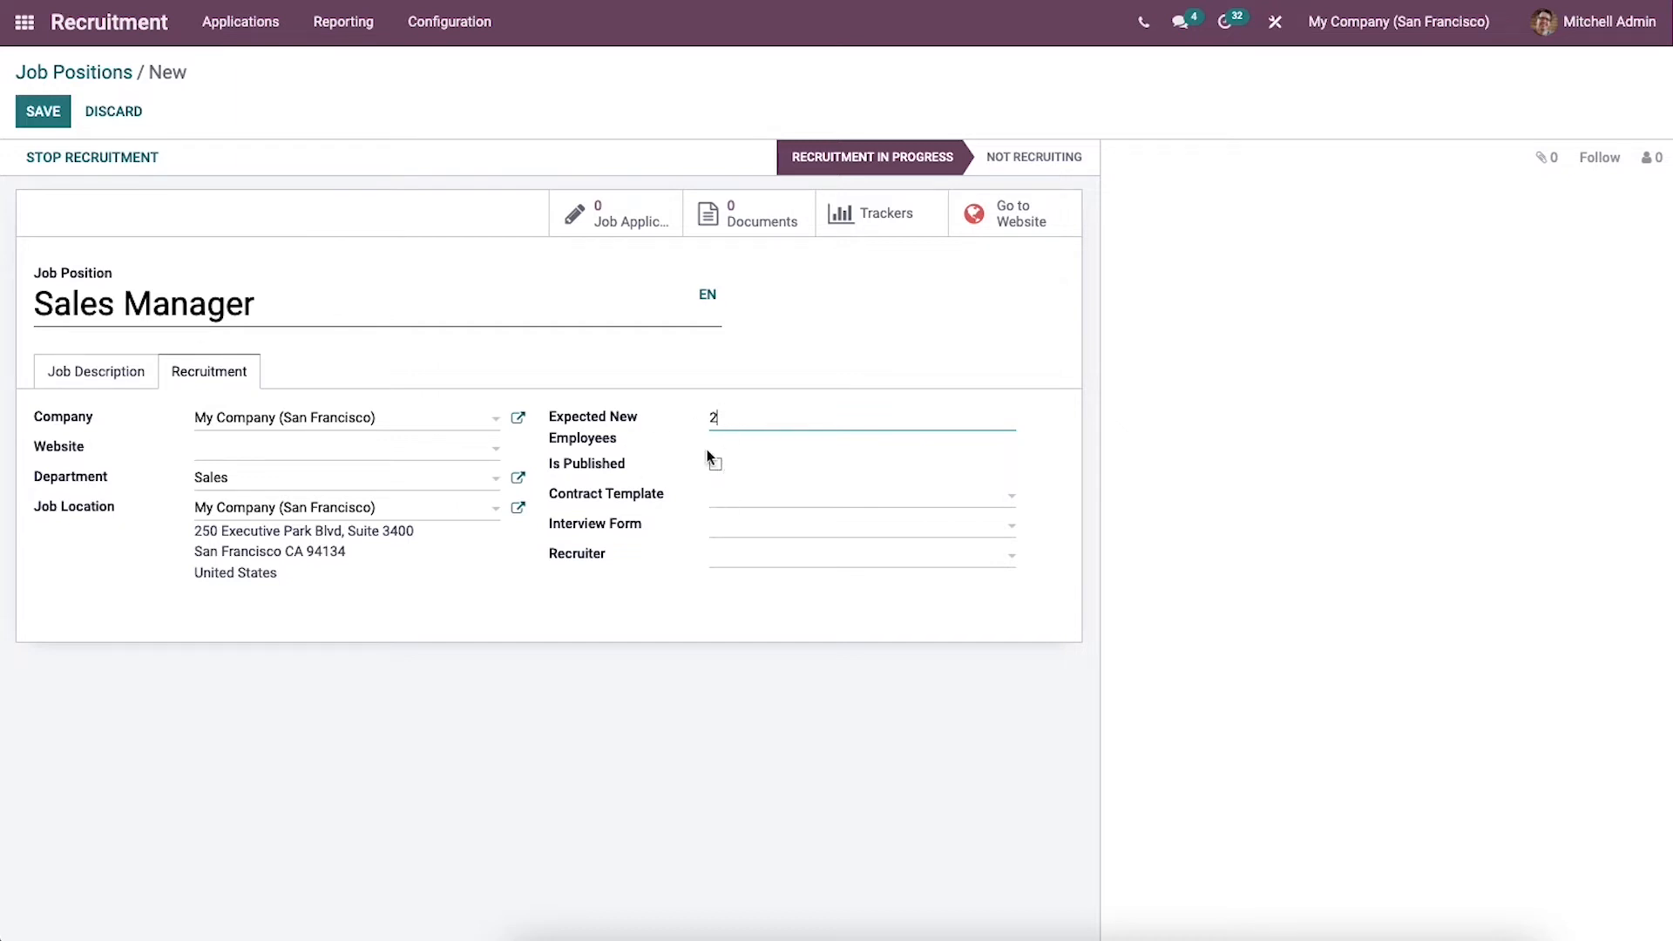
Step: Check the choices for the position's contract template, interview form and recruiter without selecting any
left_click(739, 499)
left_click(790, 501)
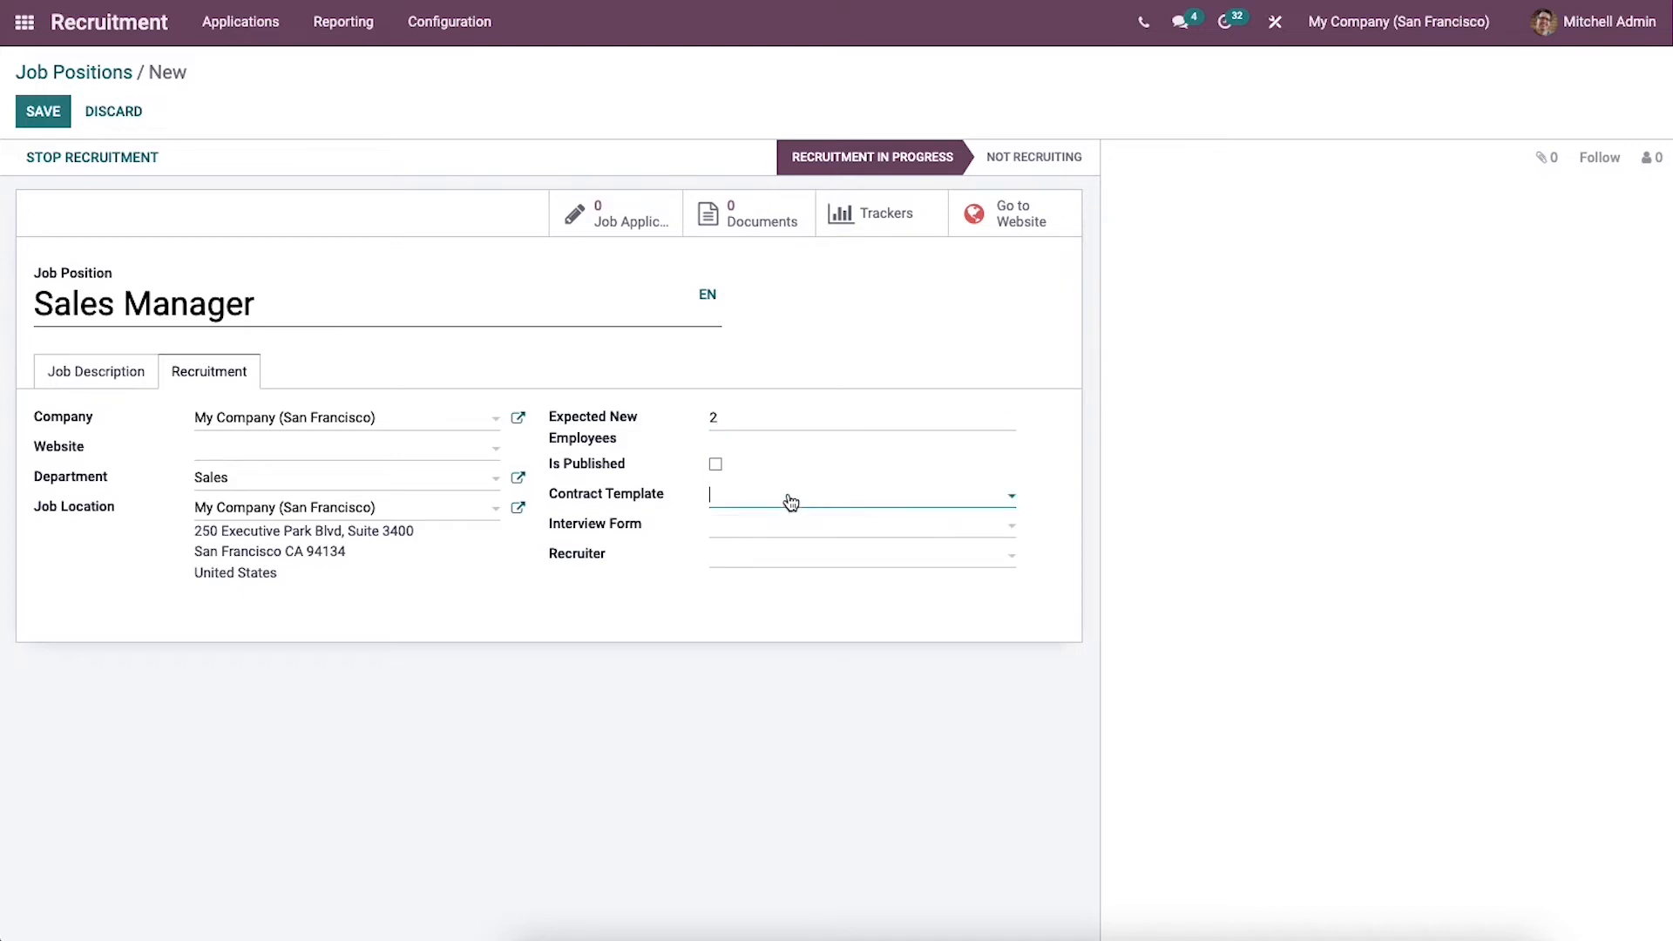
left_click(743, 536)
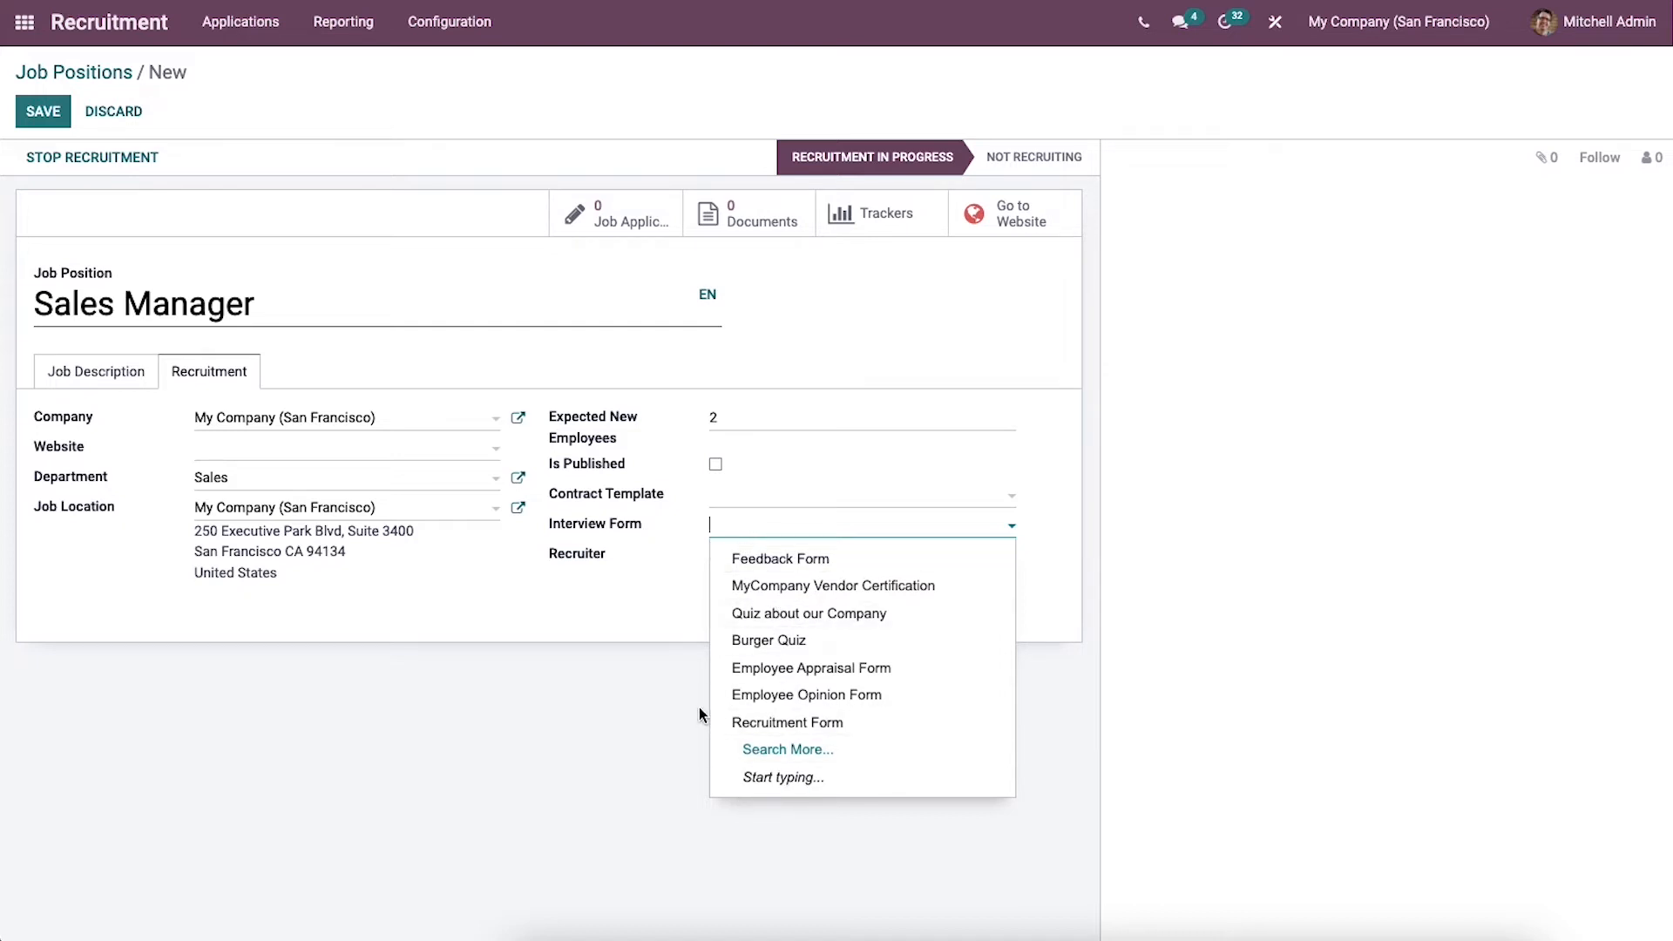
left_click(658, 613)
left_click(747, 562)
left_click(671, 596)
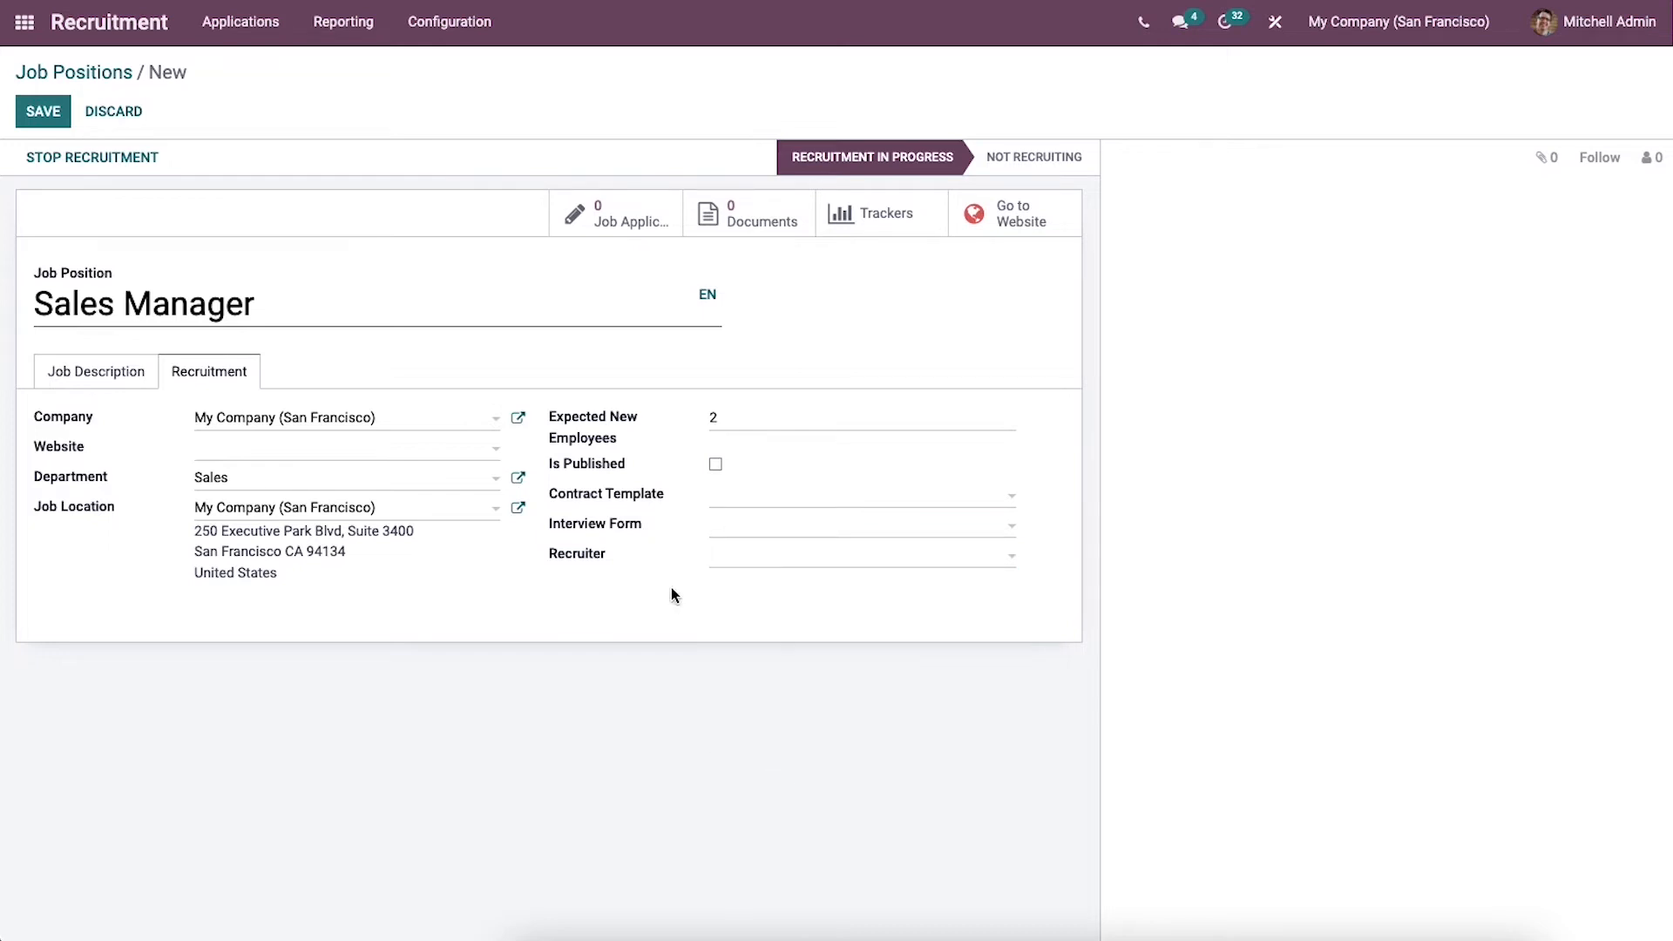
Step: Save the Sales Manager job position and open the overview of applications by job position
left_click(61, 121)
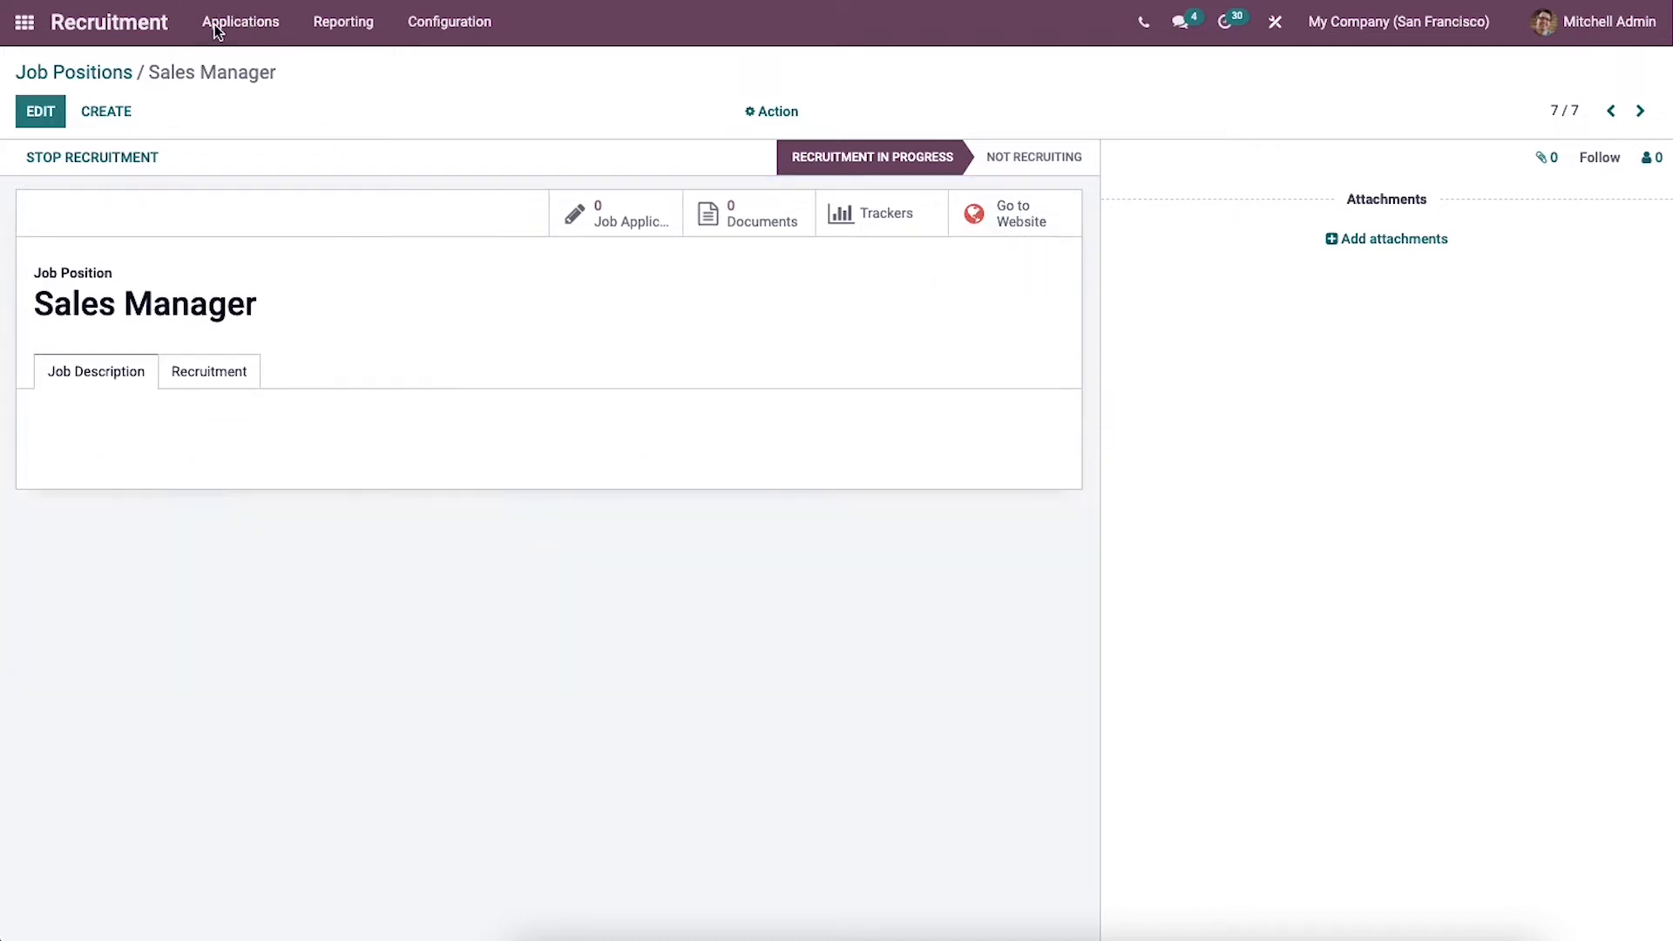
left_click(234, 25)
left_click(248, 60)
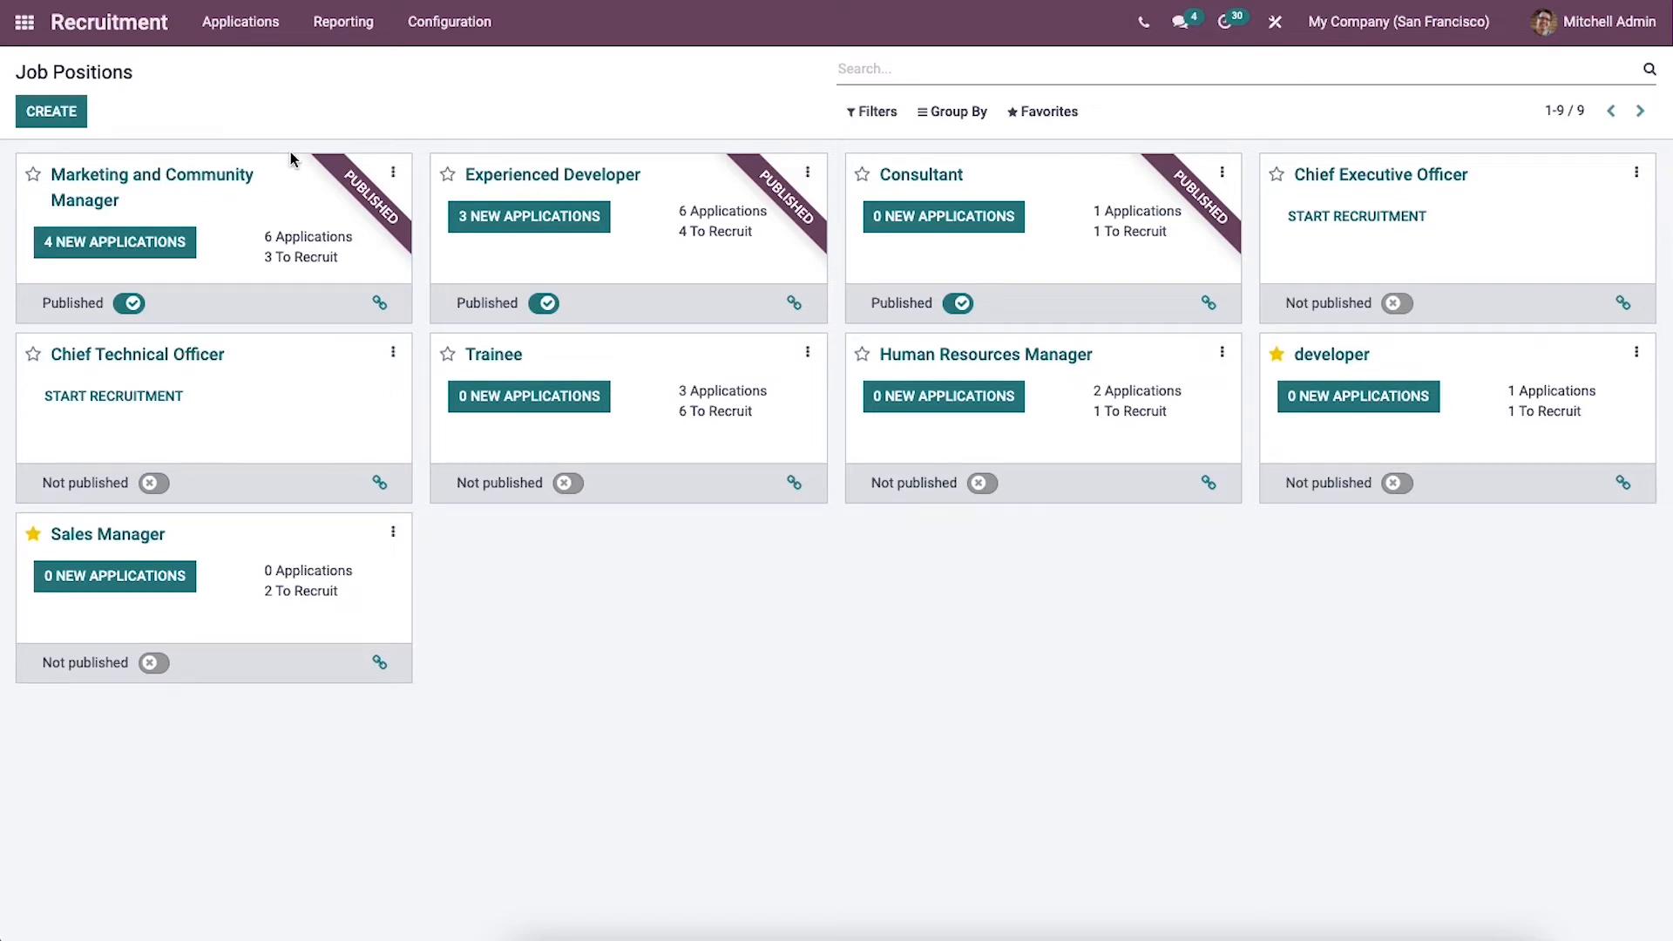
Step: Open the list of refuse reasons and start a new blank refuse reason
left_click(463, 26)
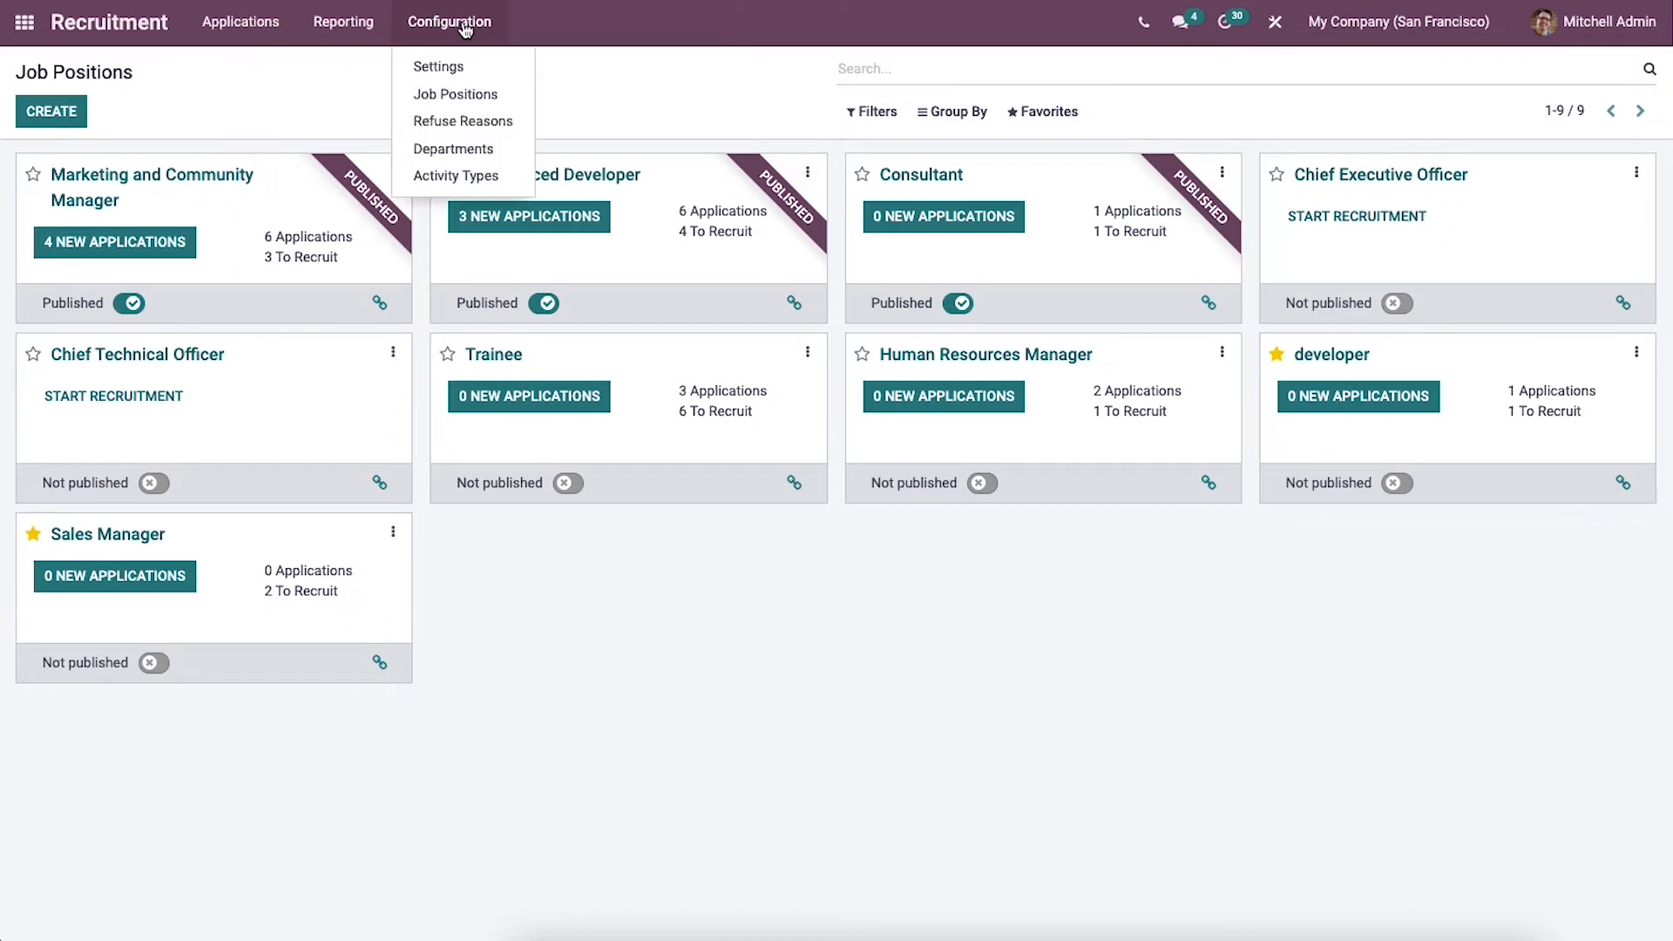
left_click(475, 122)
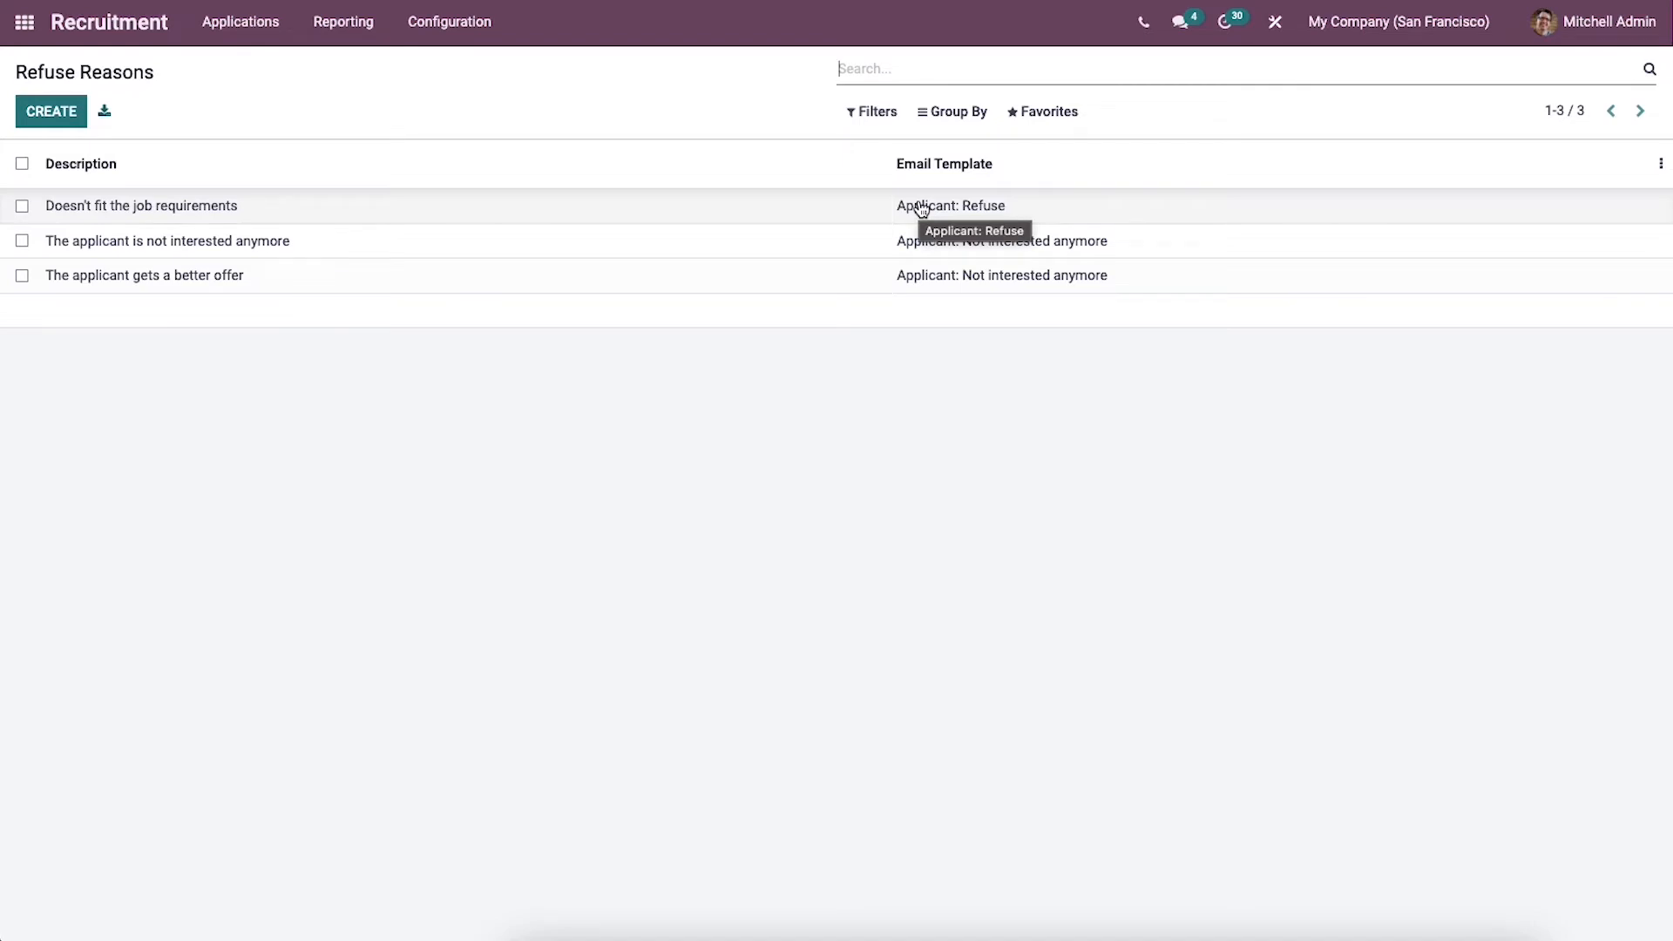
left_click(70, 120)
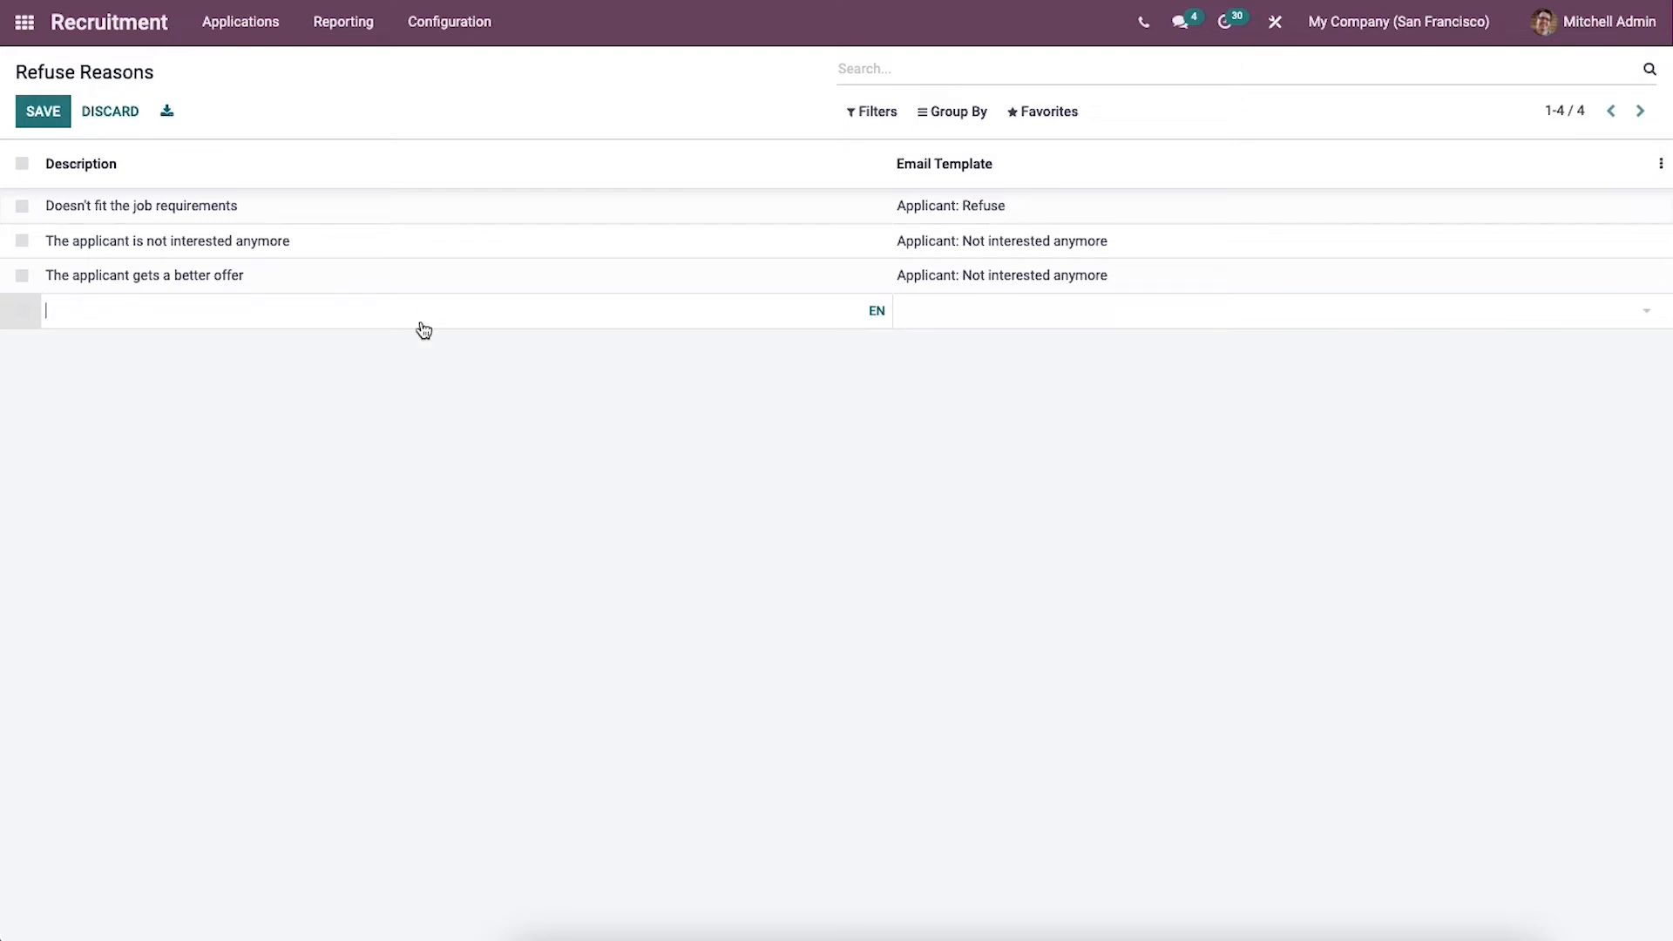
Step: From all applications, refuse the Finance application with the reason "The applicant gets a better offer" and return to the applications list
left_click(244, 22)
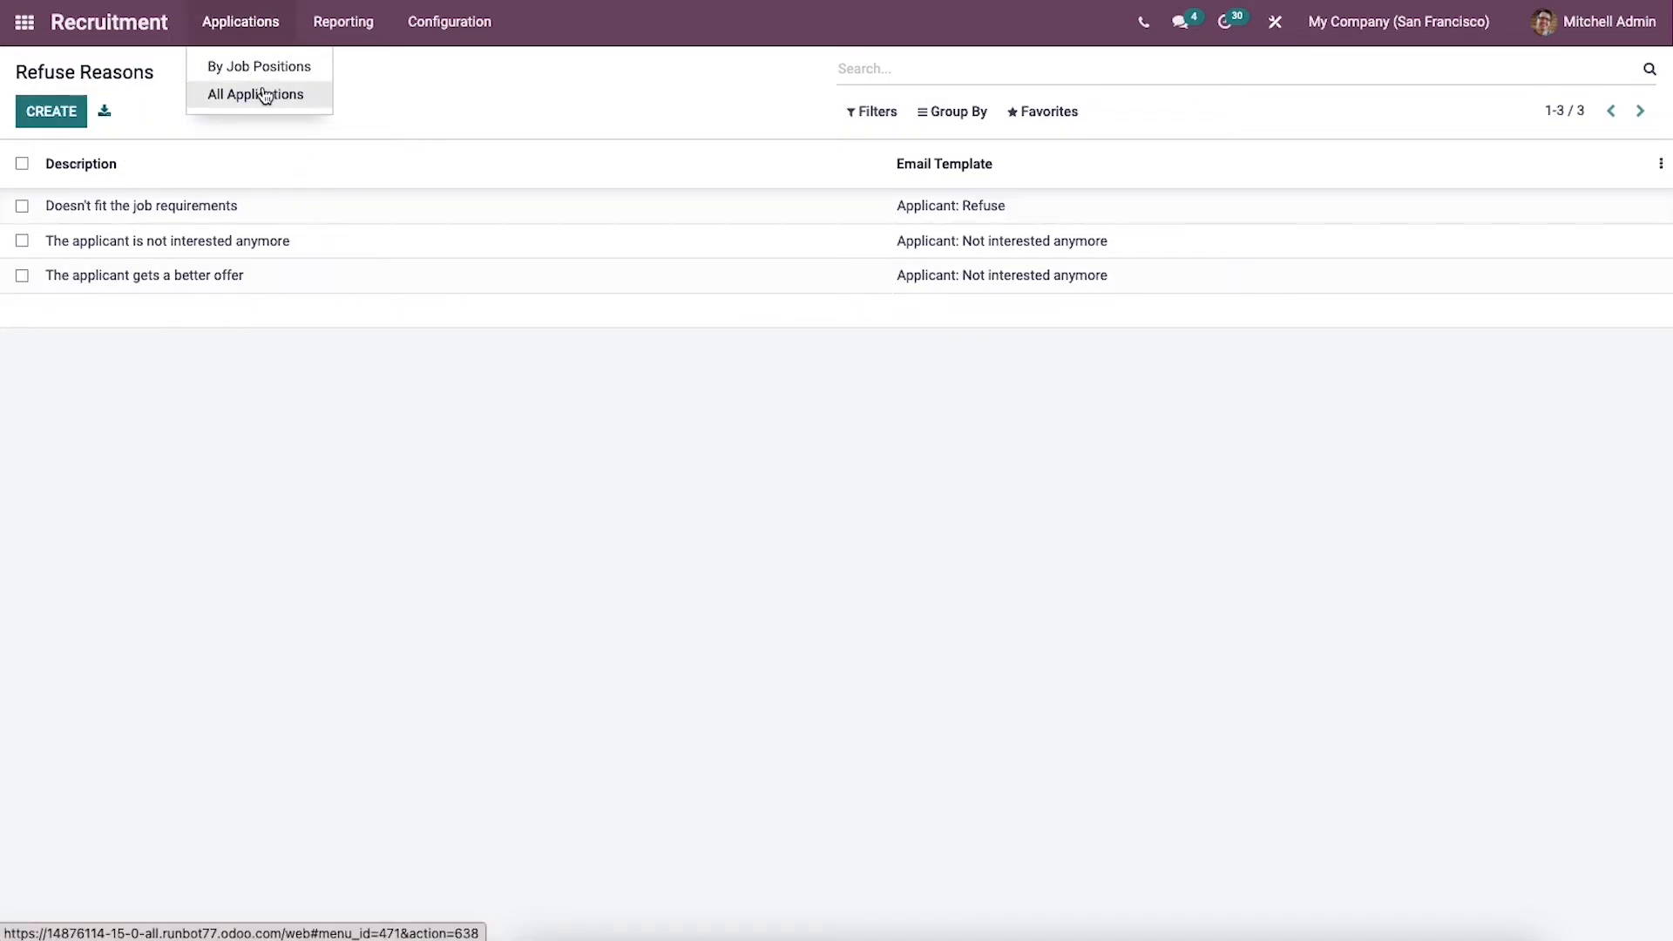
left_click(261, 92)
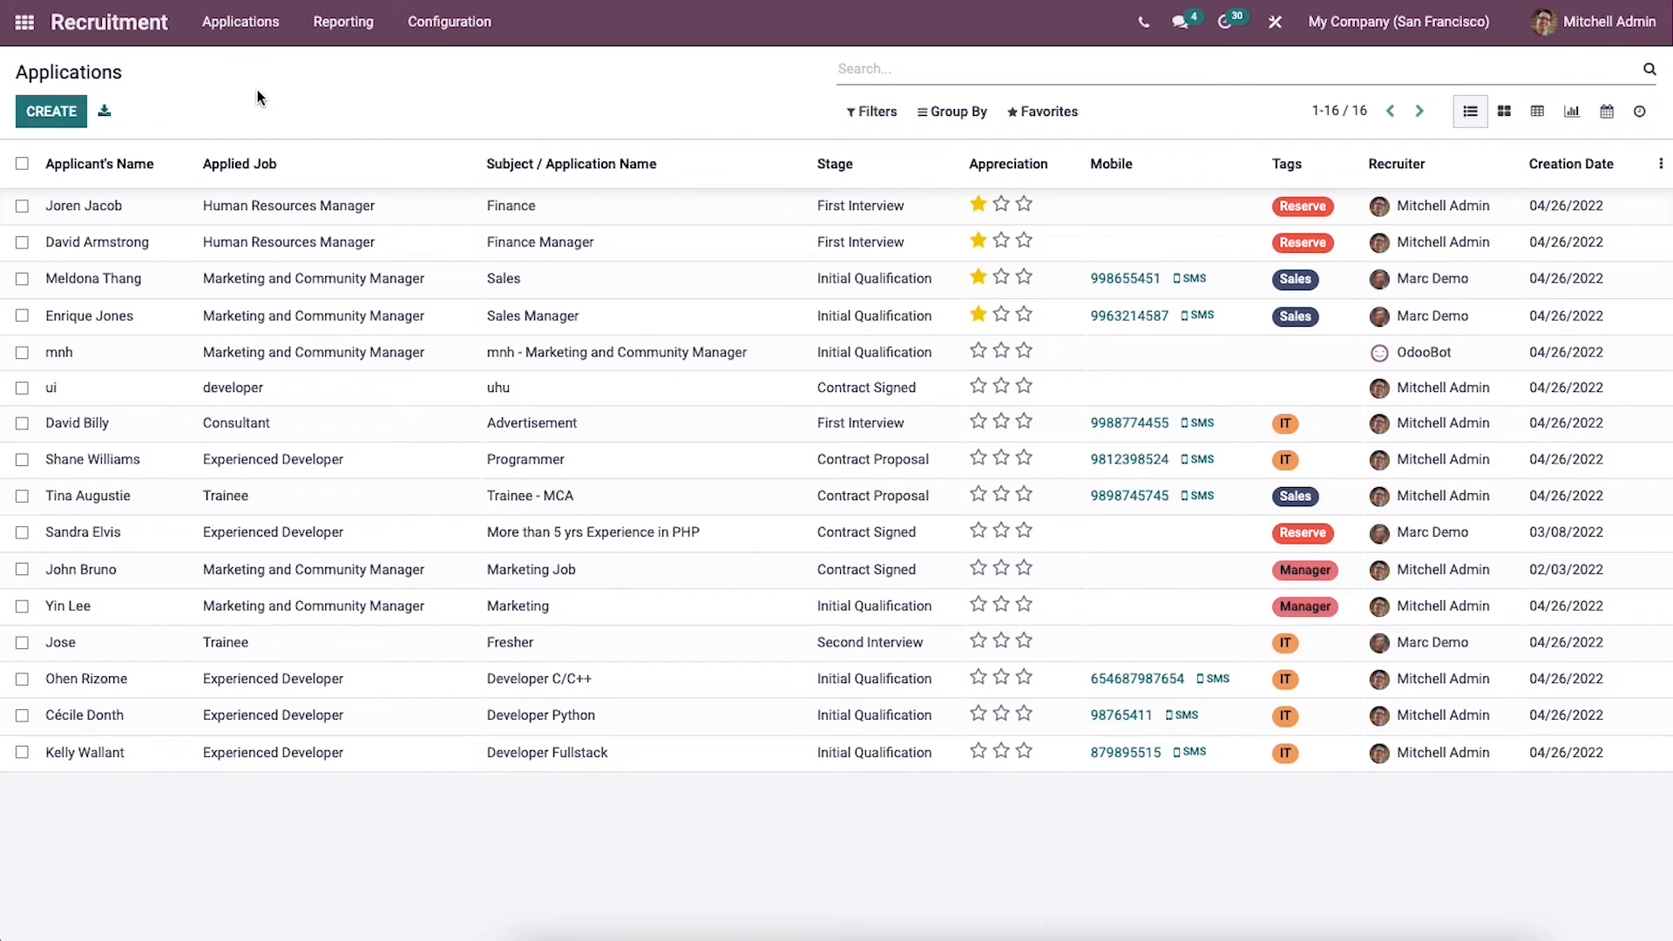
left_click(404, 205)
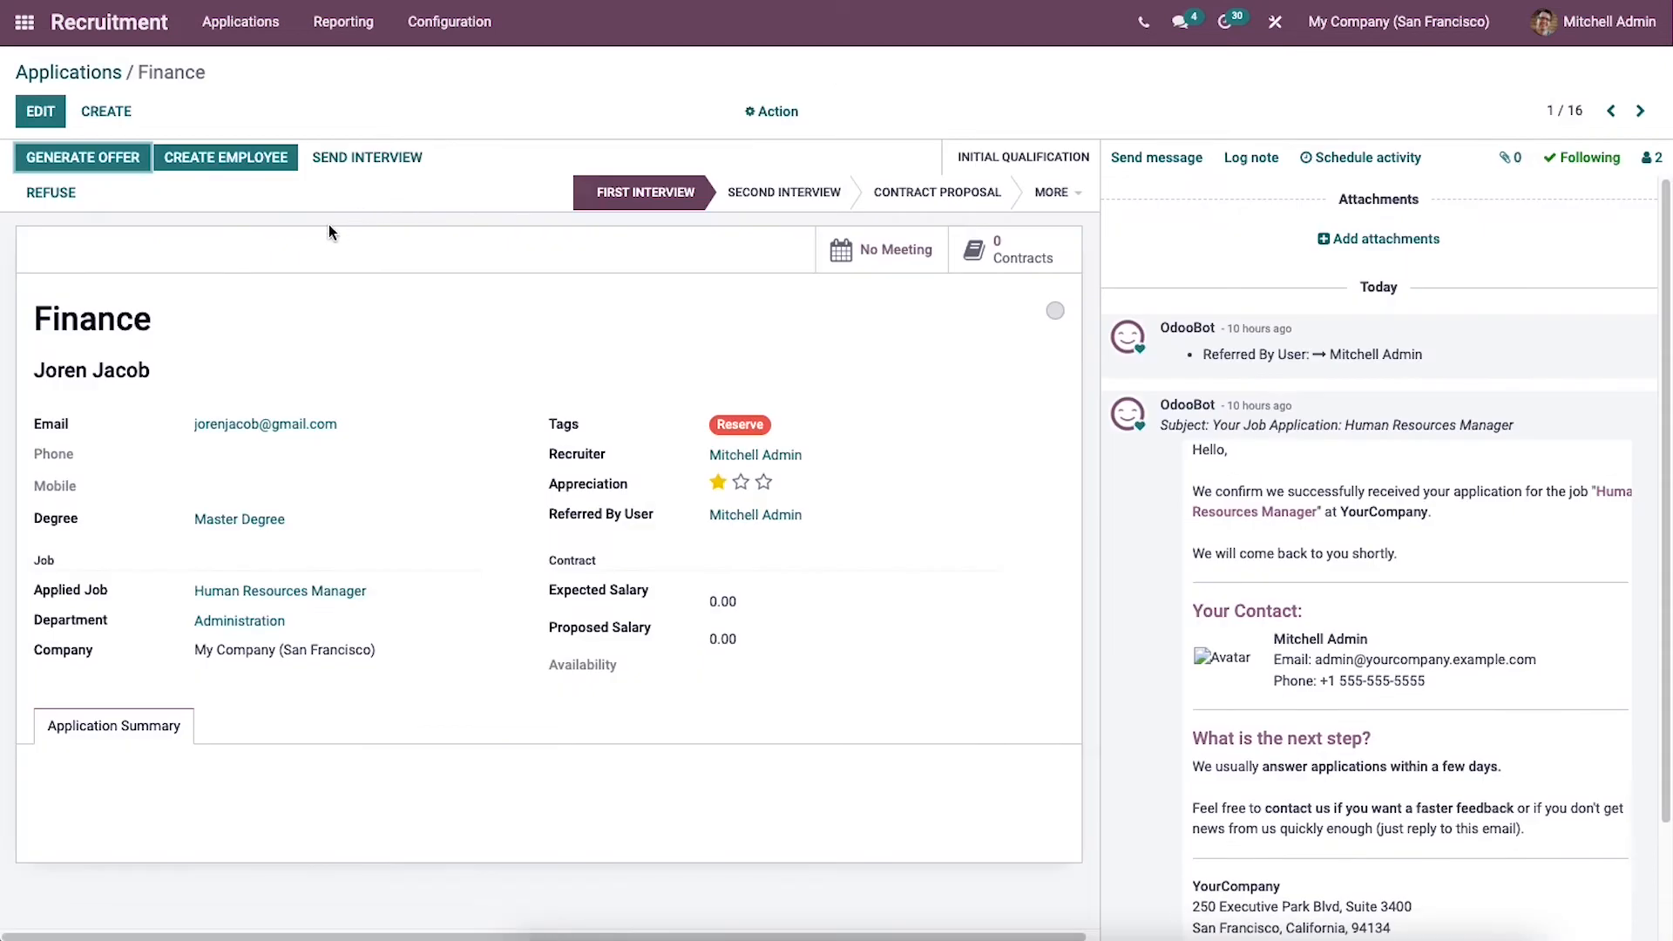
left_click(46, 193)
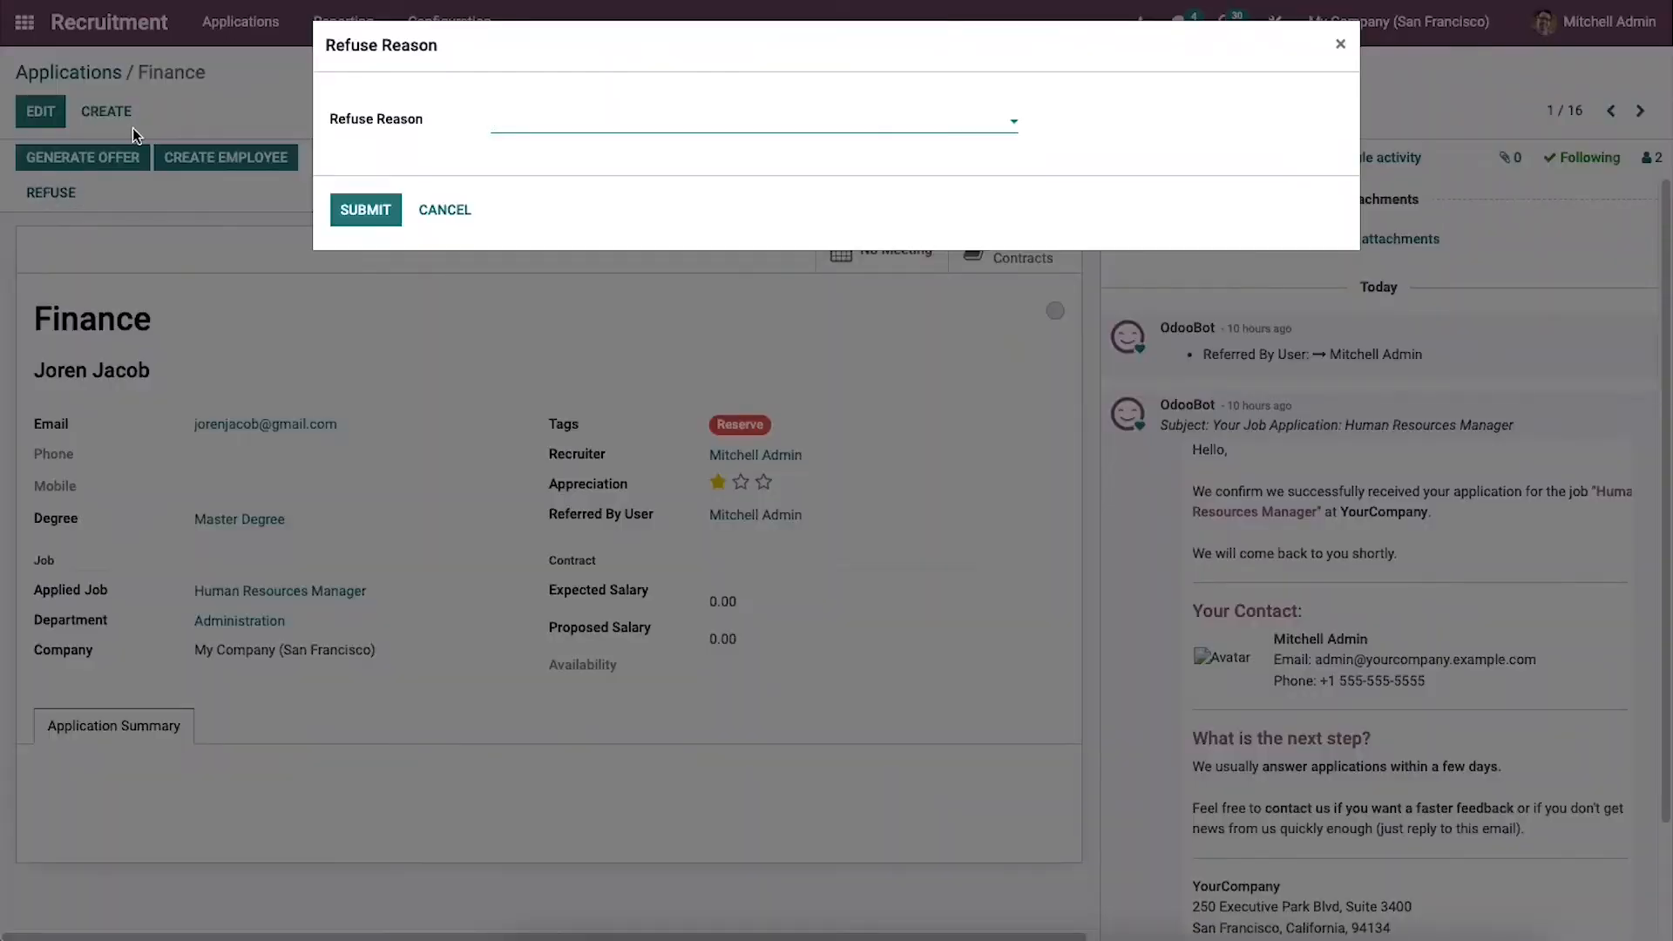
left_click(554, 129)
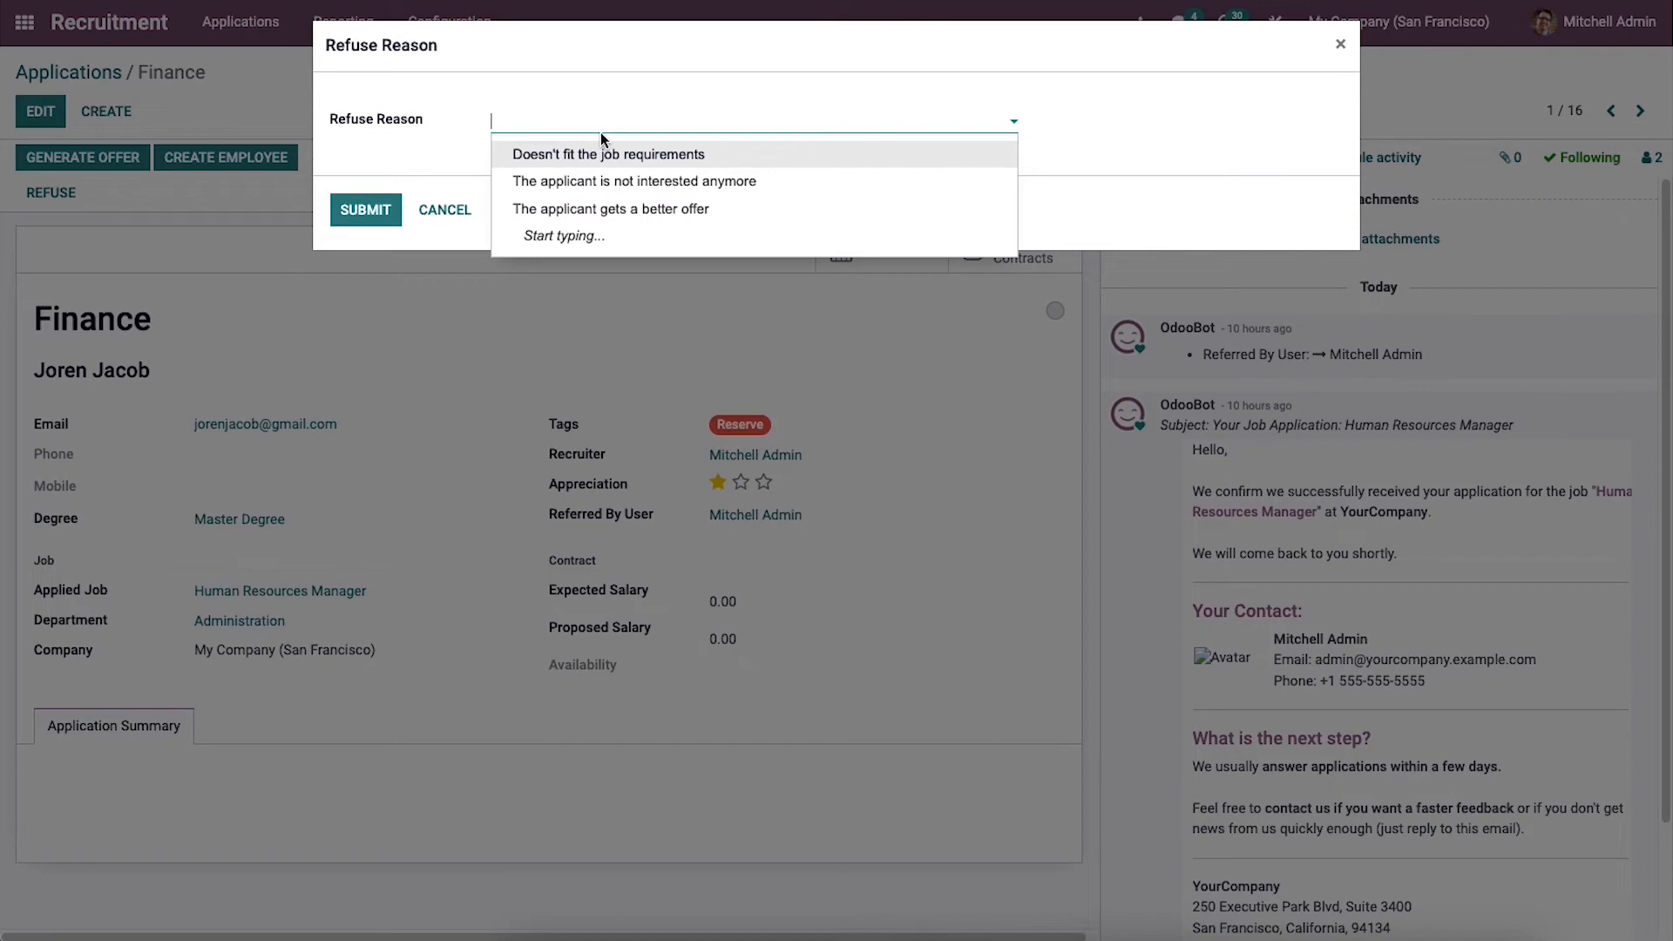
left_click(583, 209)
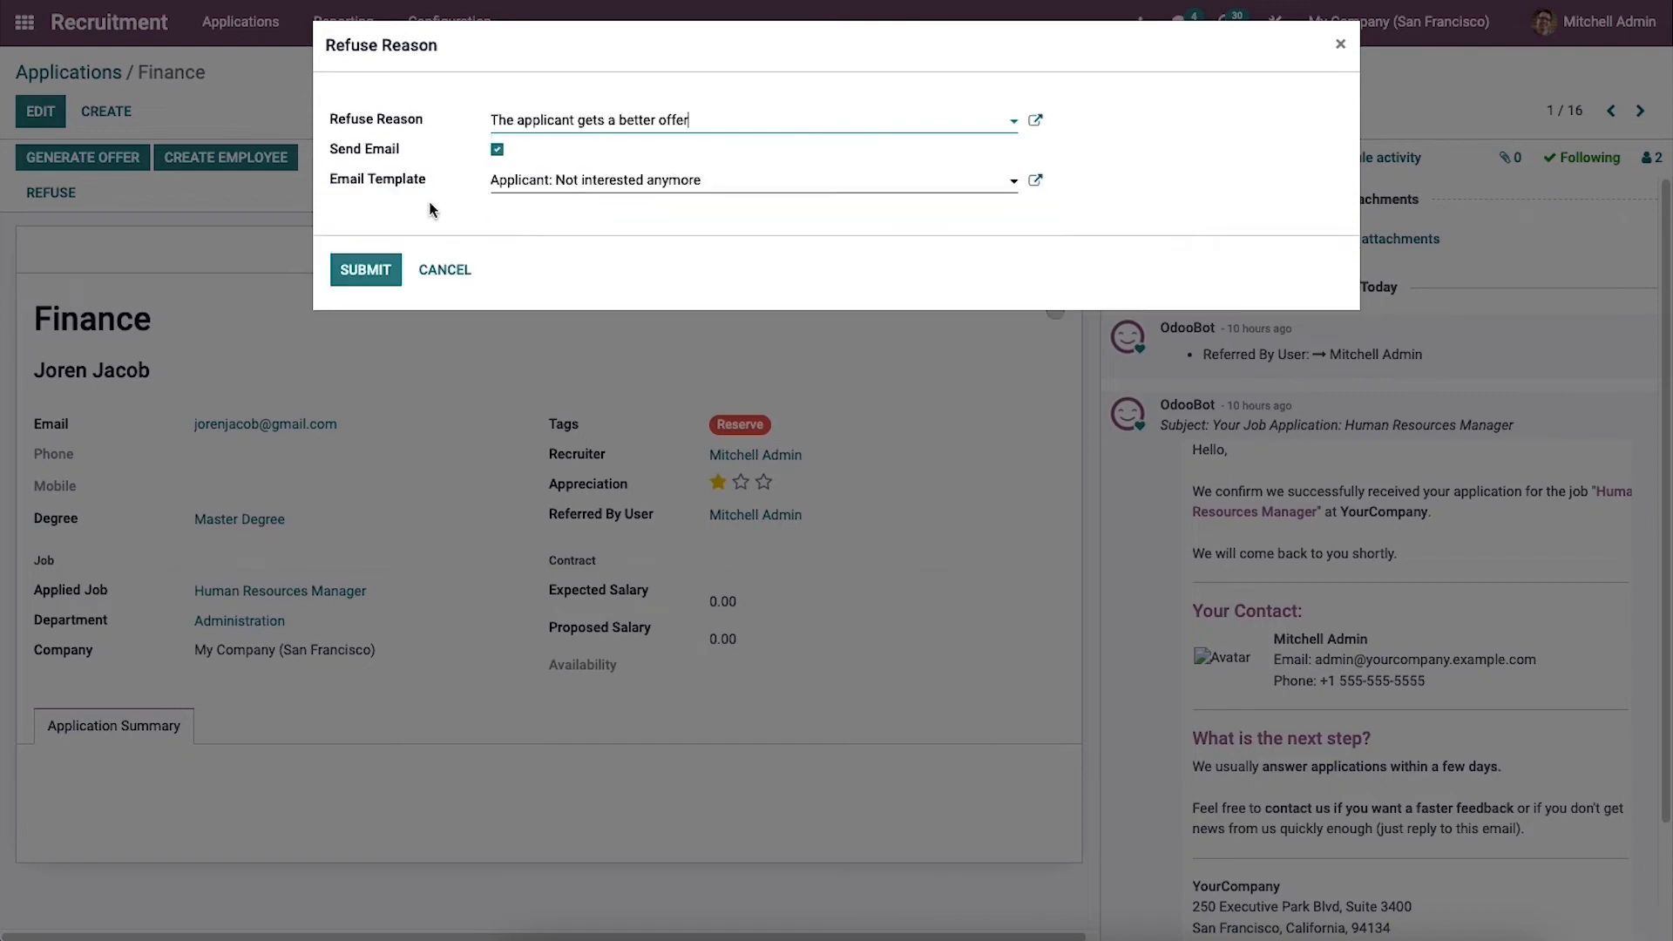
left_click(379, 271)
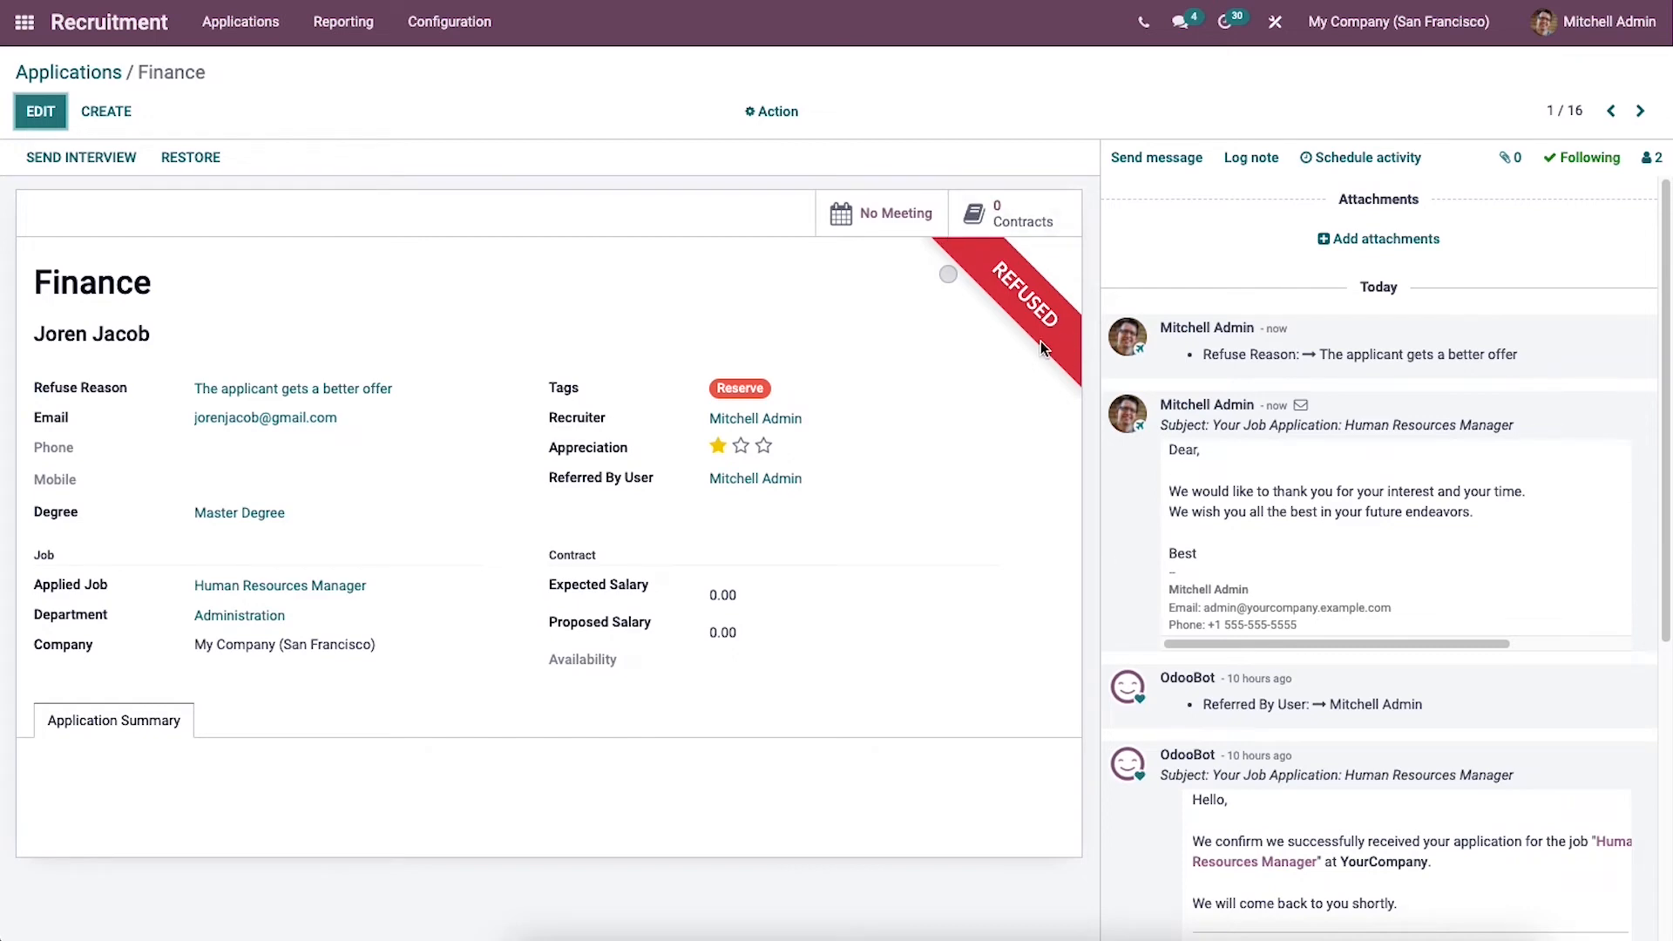
left_click(105, 66)
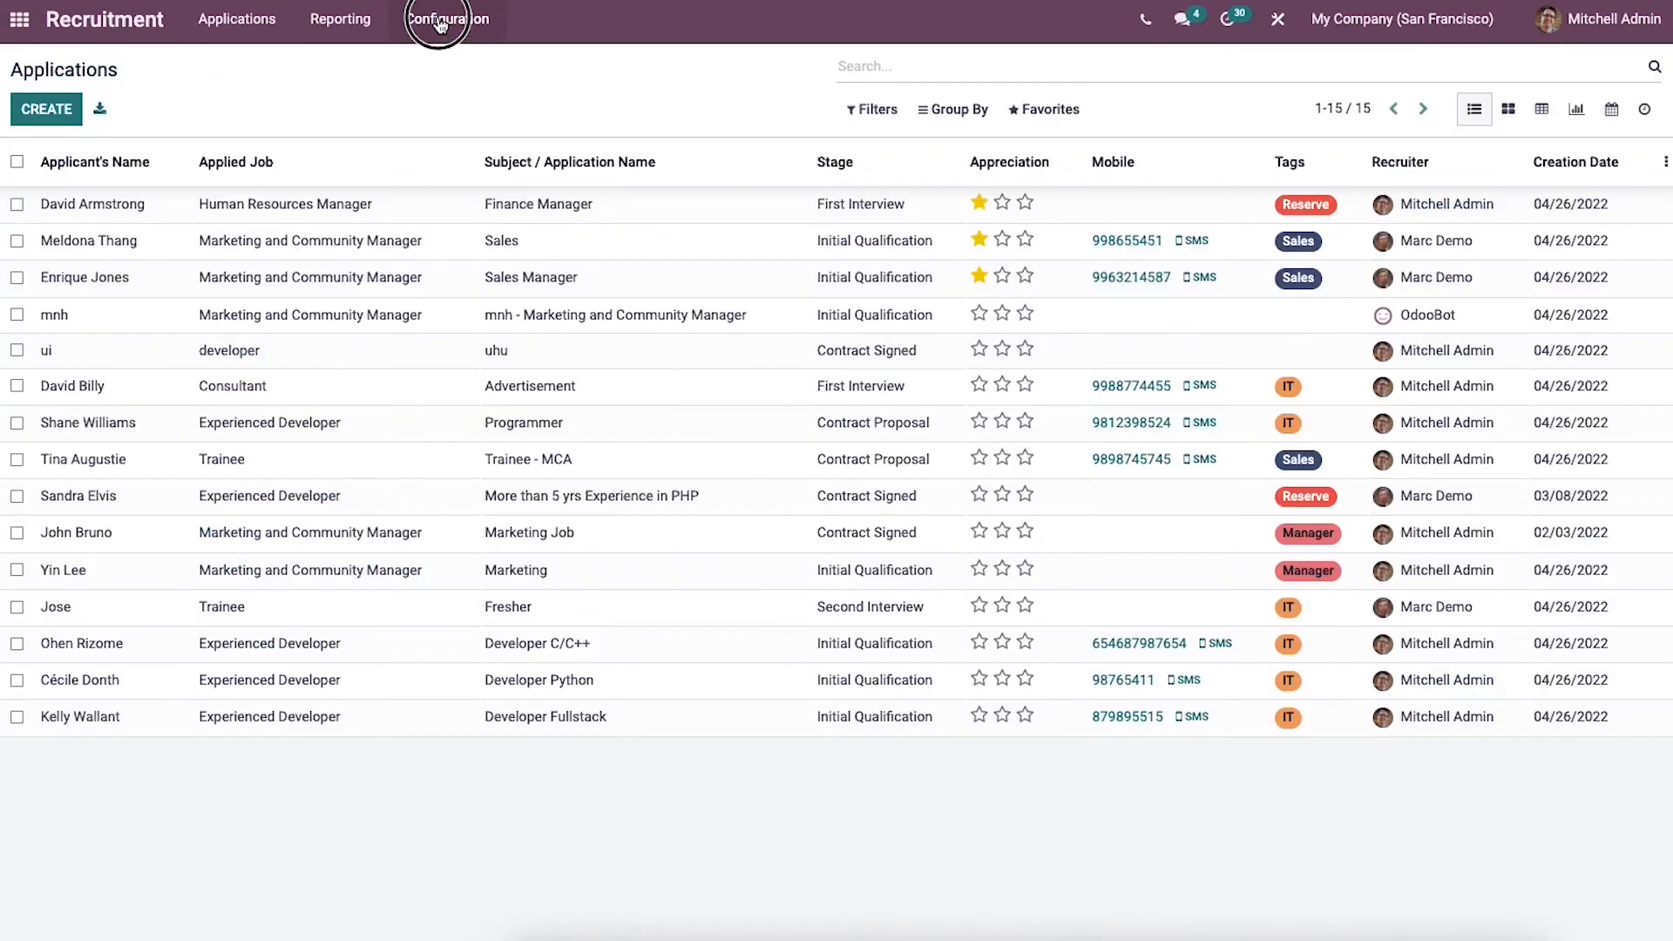
Step: Open the departments configuration and start a new department named Sales
left_click(435, 19)
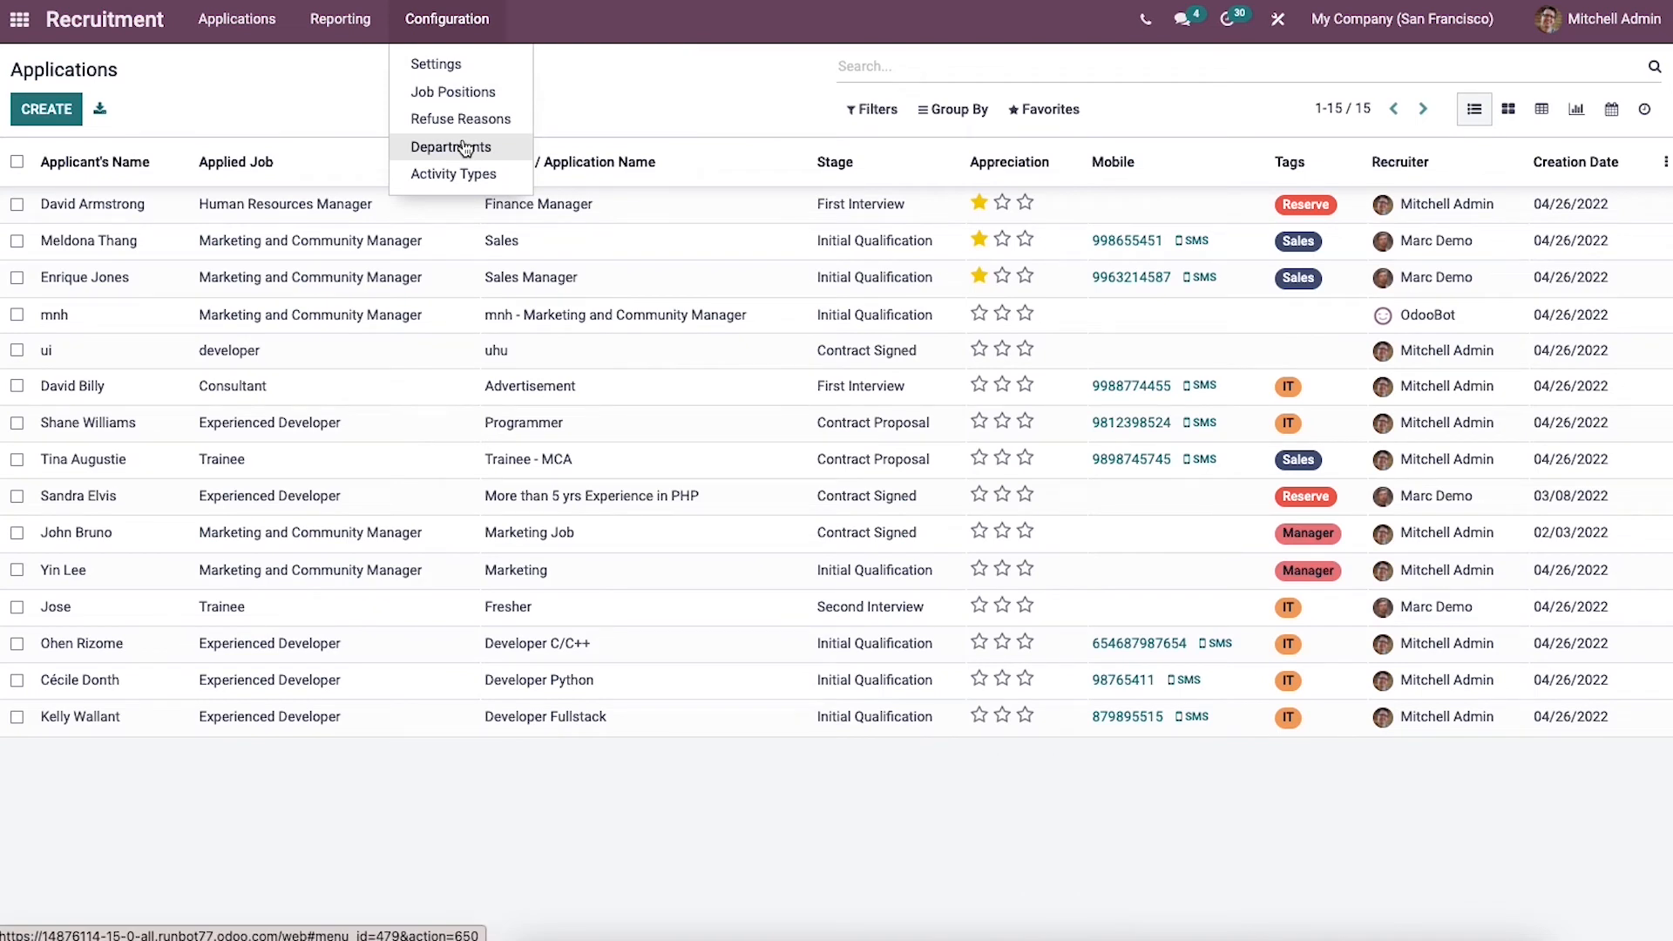
left_click(466, 148)
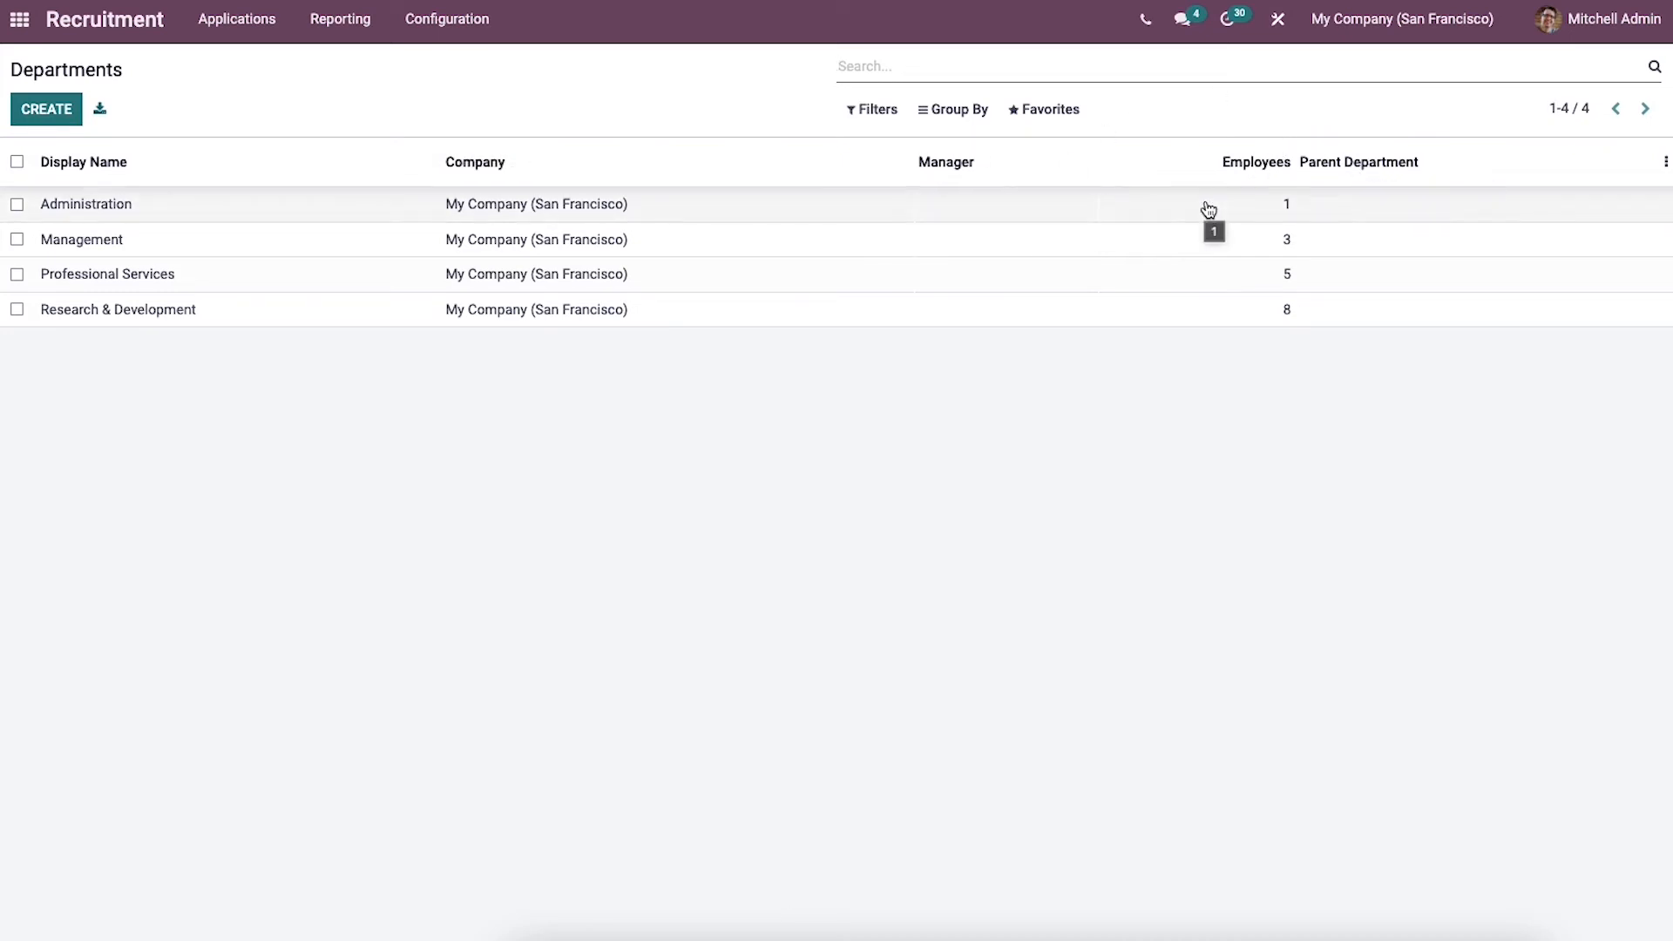
left_click(52, 112)
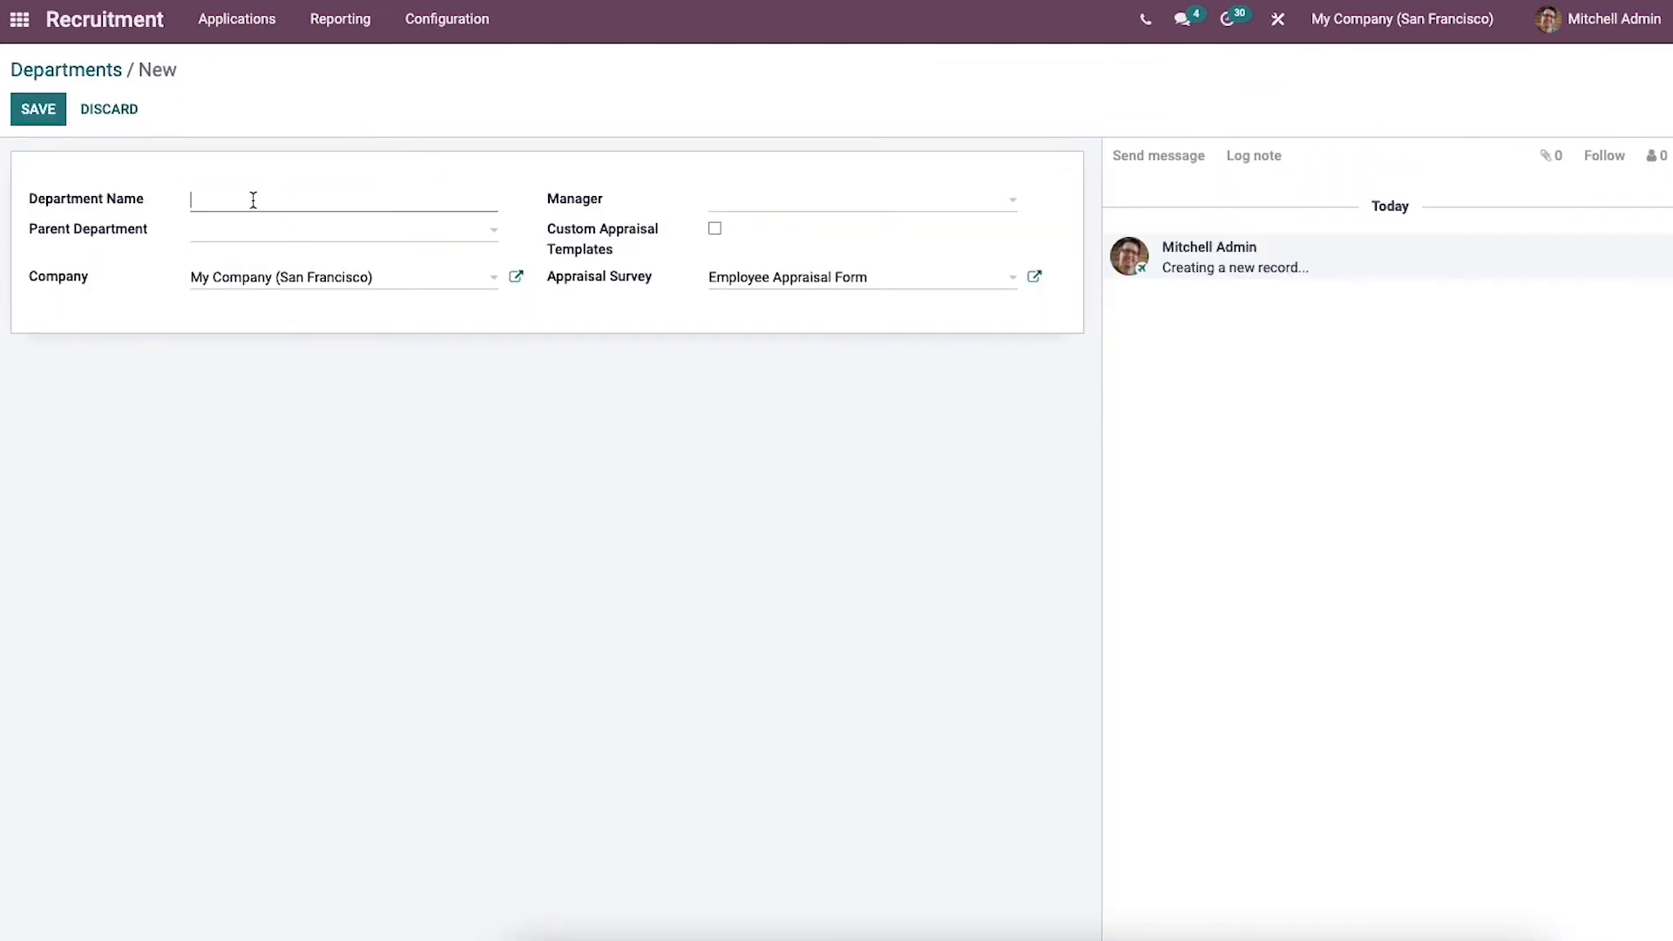
type("Sales")
Step: Check the choices for the new department's parent department and manager without selecting any
left_click(245, 241)
left_click(162, 280)
left_click(760, 210)
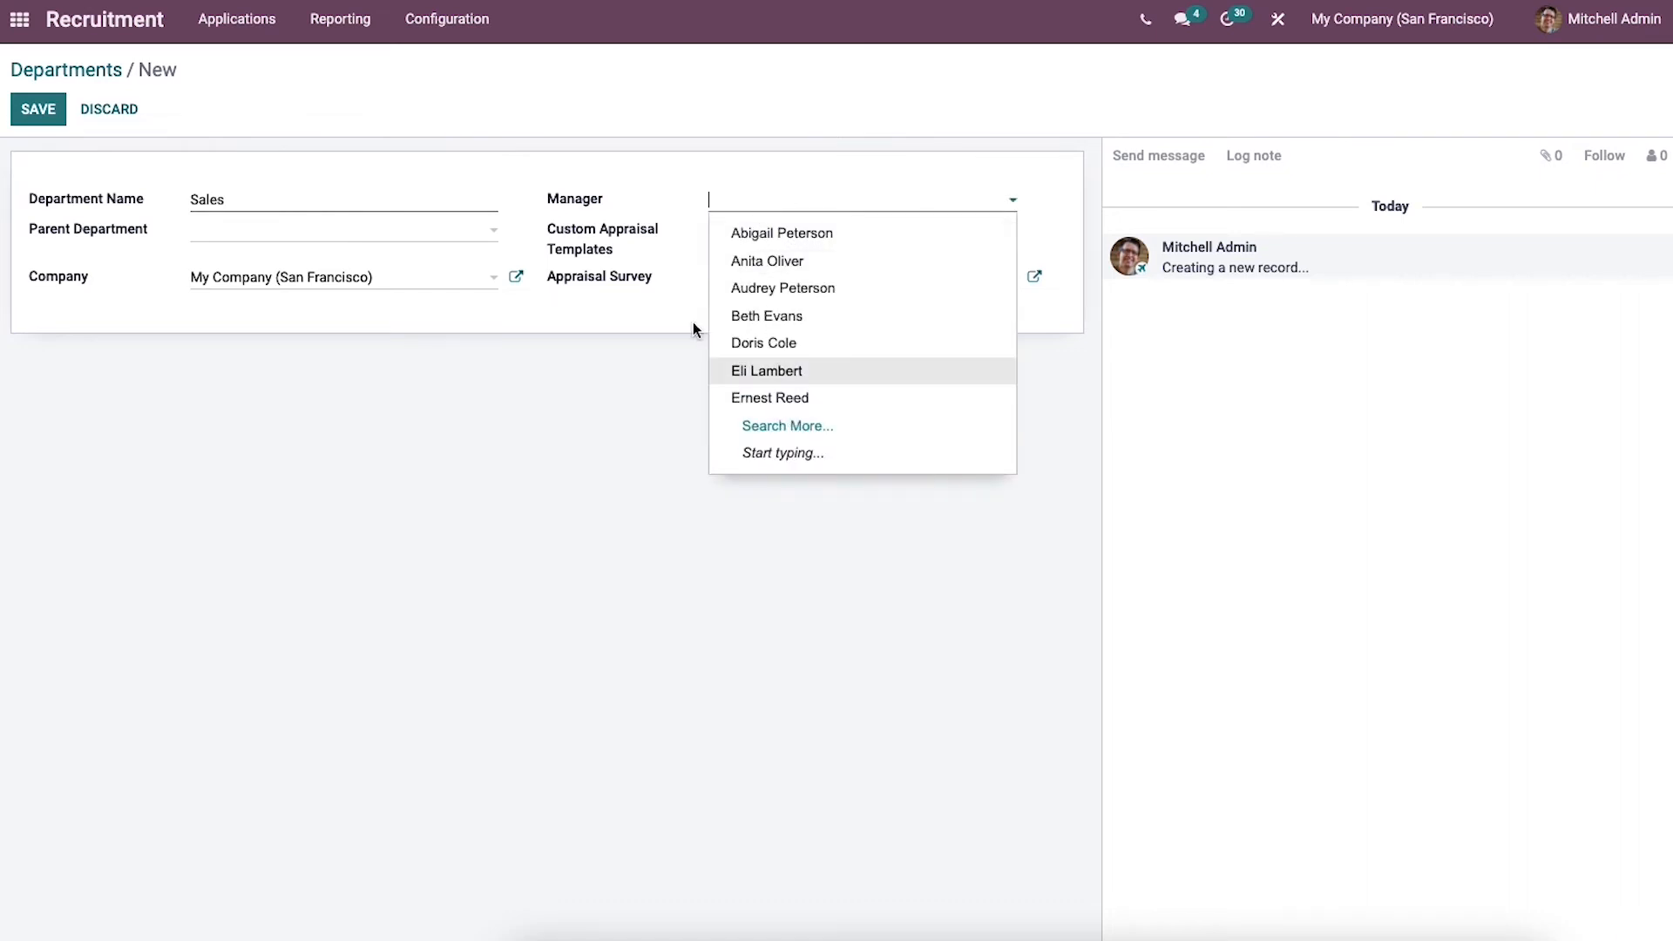
left_click(659, 196)
Step: Enable custom appraisal templates for the department and inspect its Employee Appraisal Form survey without changing it
left_click(716, 230)
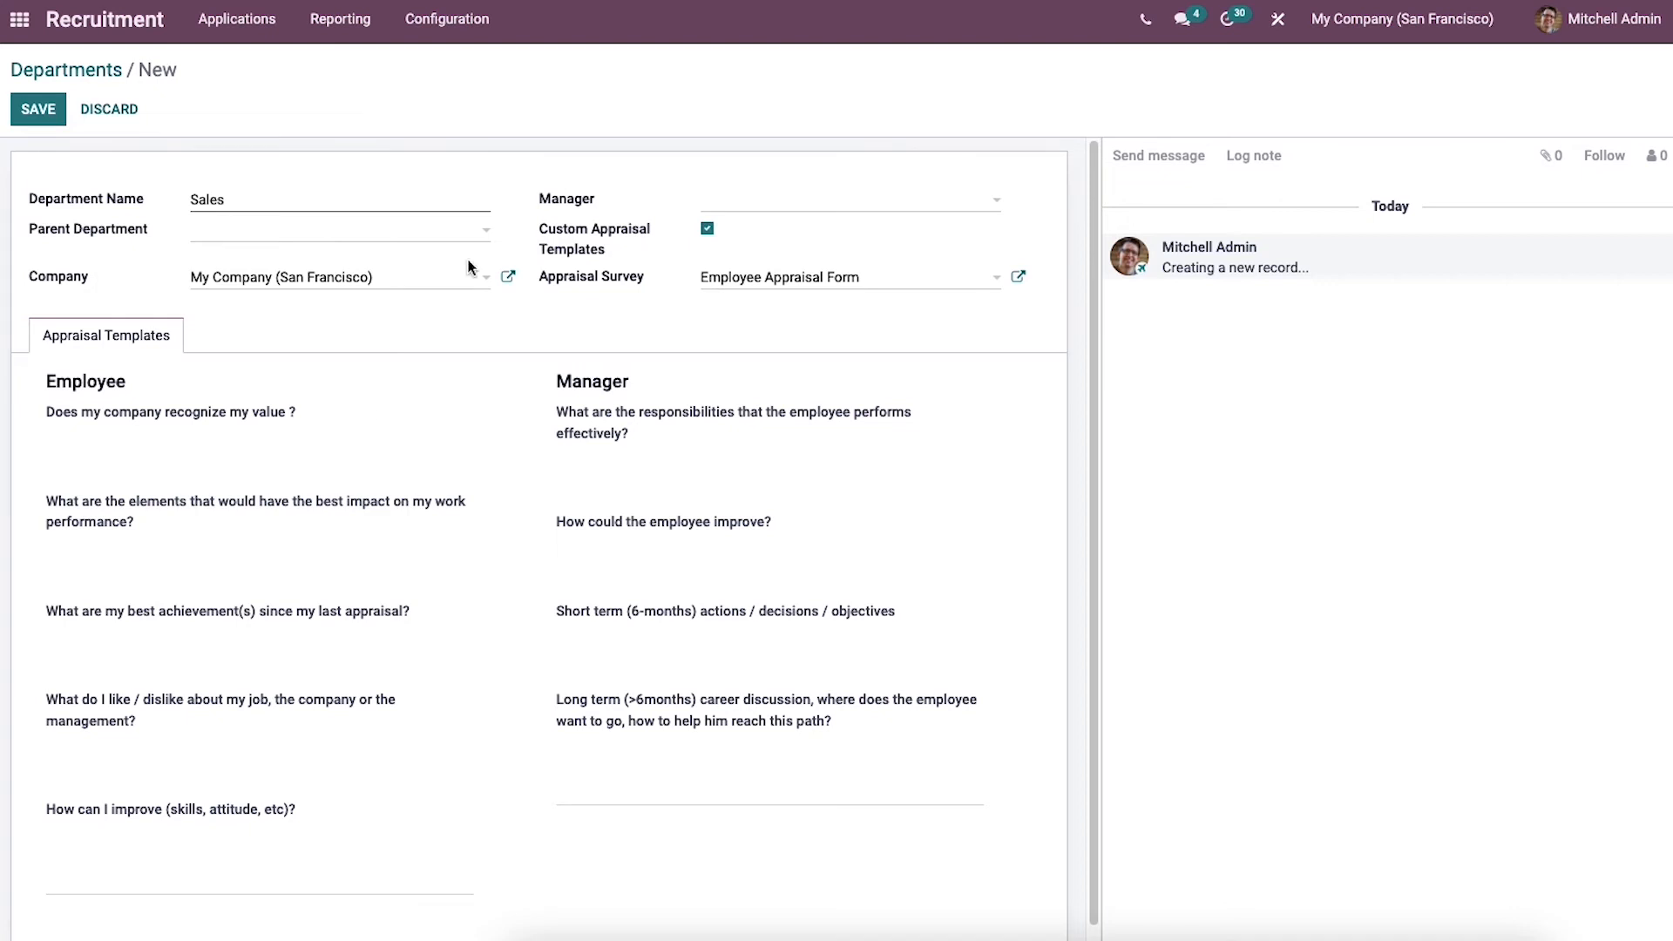
left_click(829, 275)
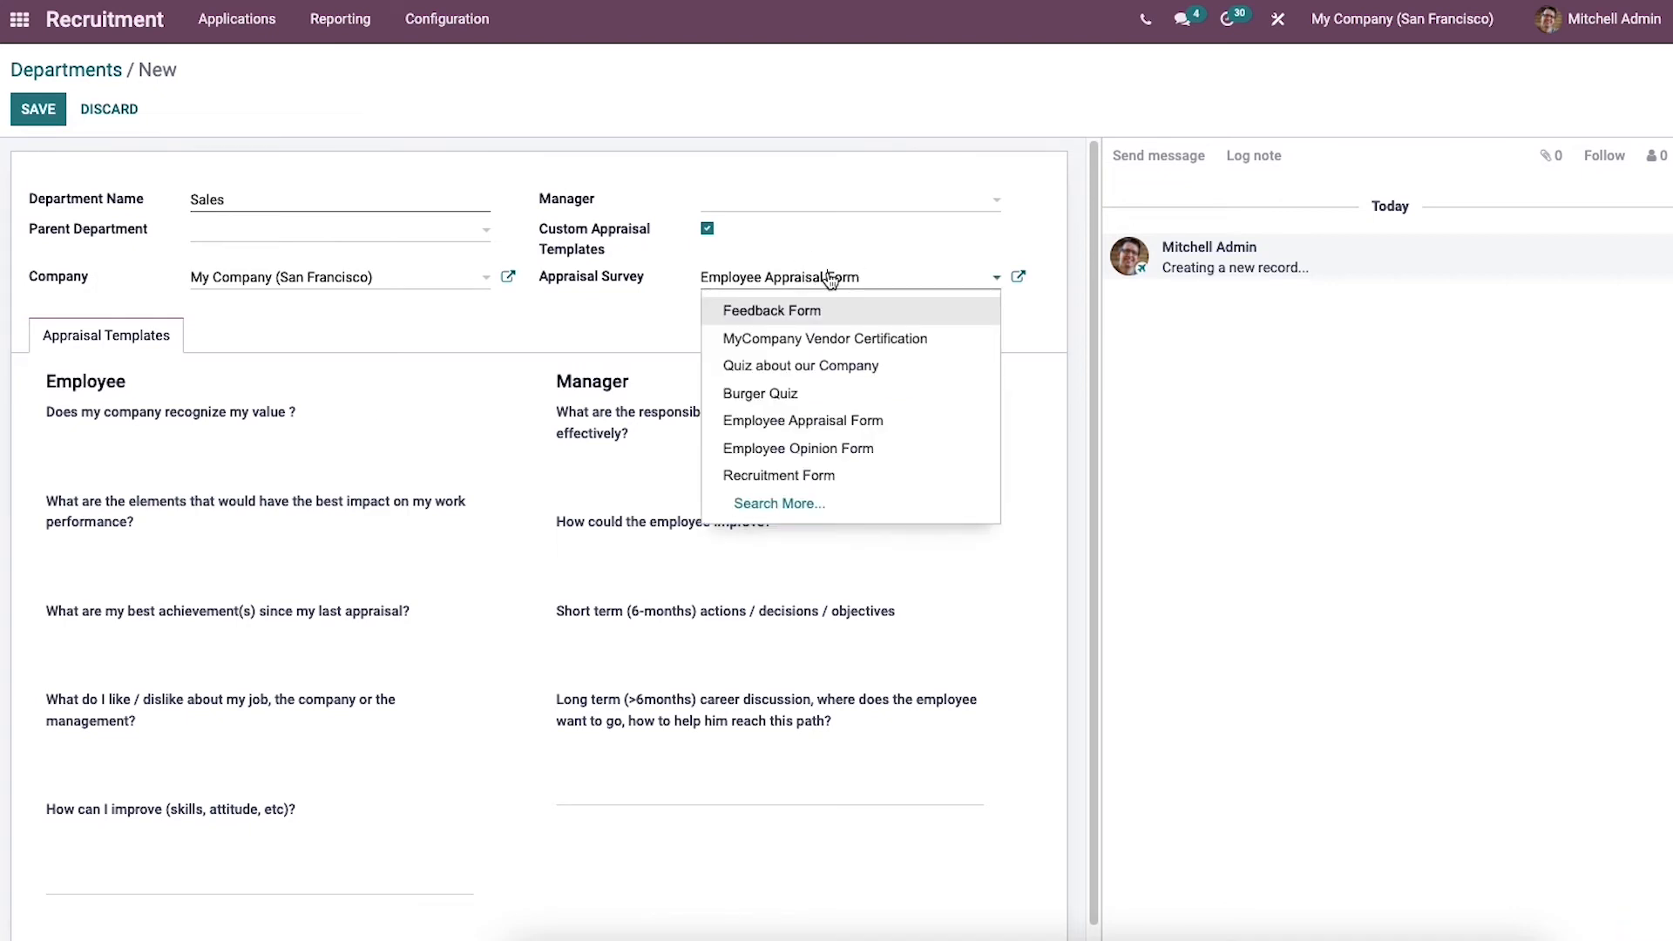
left_click(917, 279)
left_click(1018, 278)
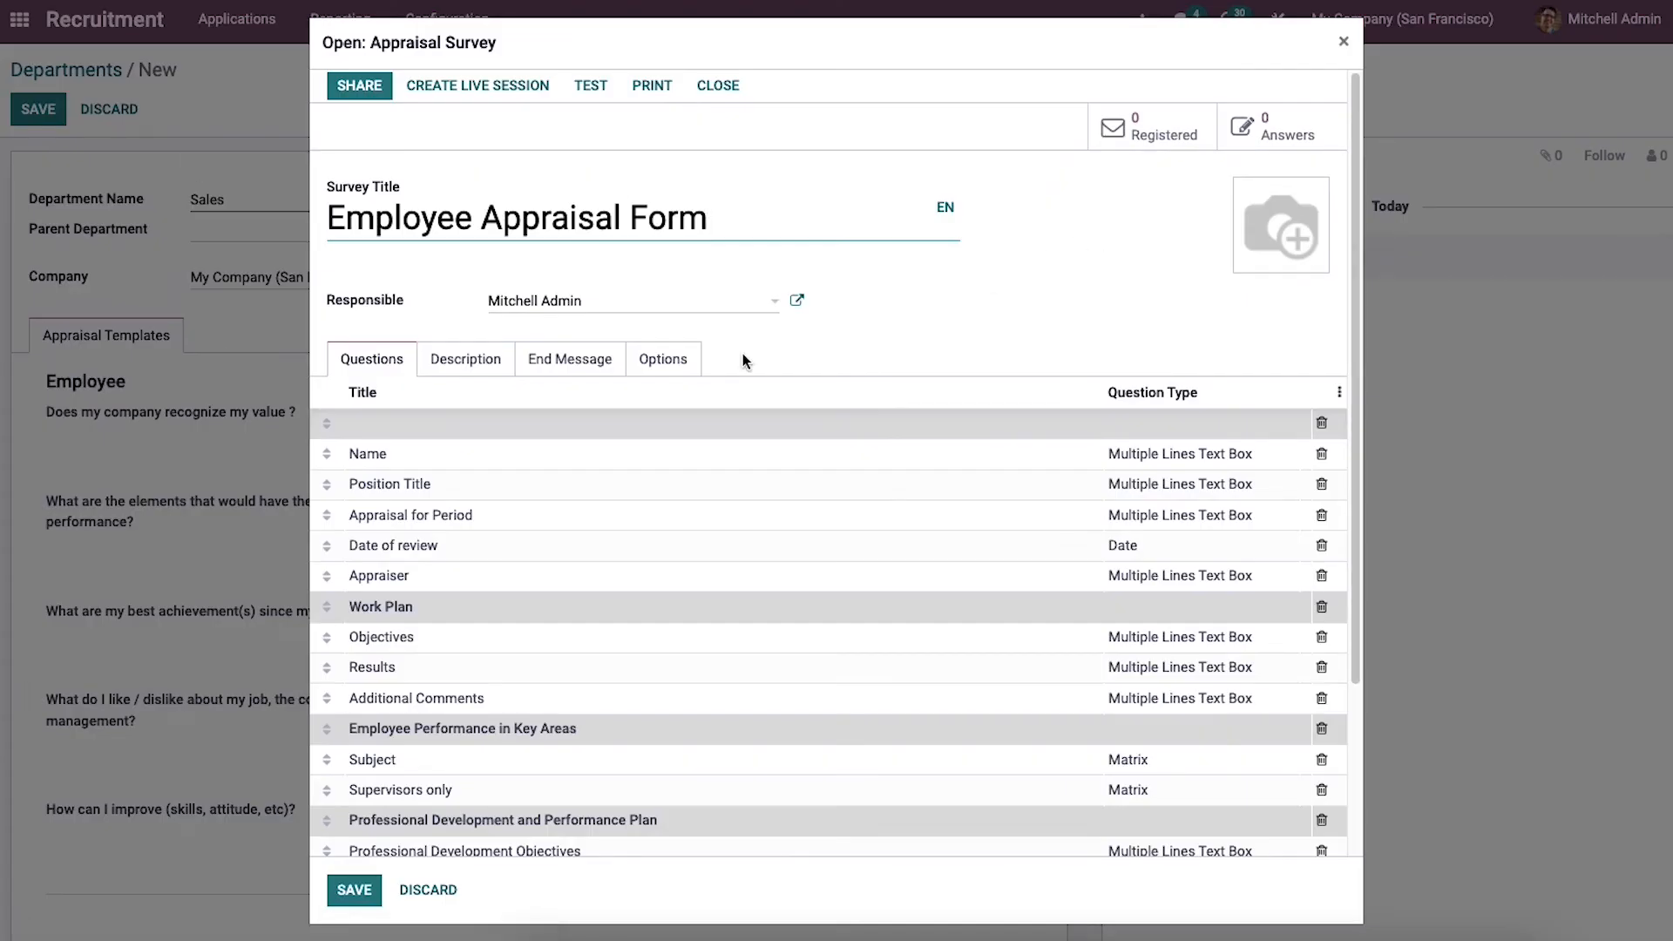
left_click(427, 891)
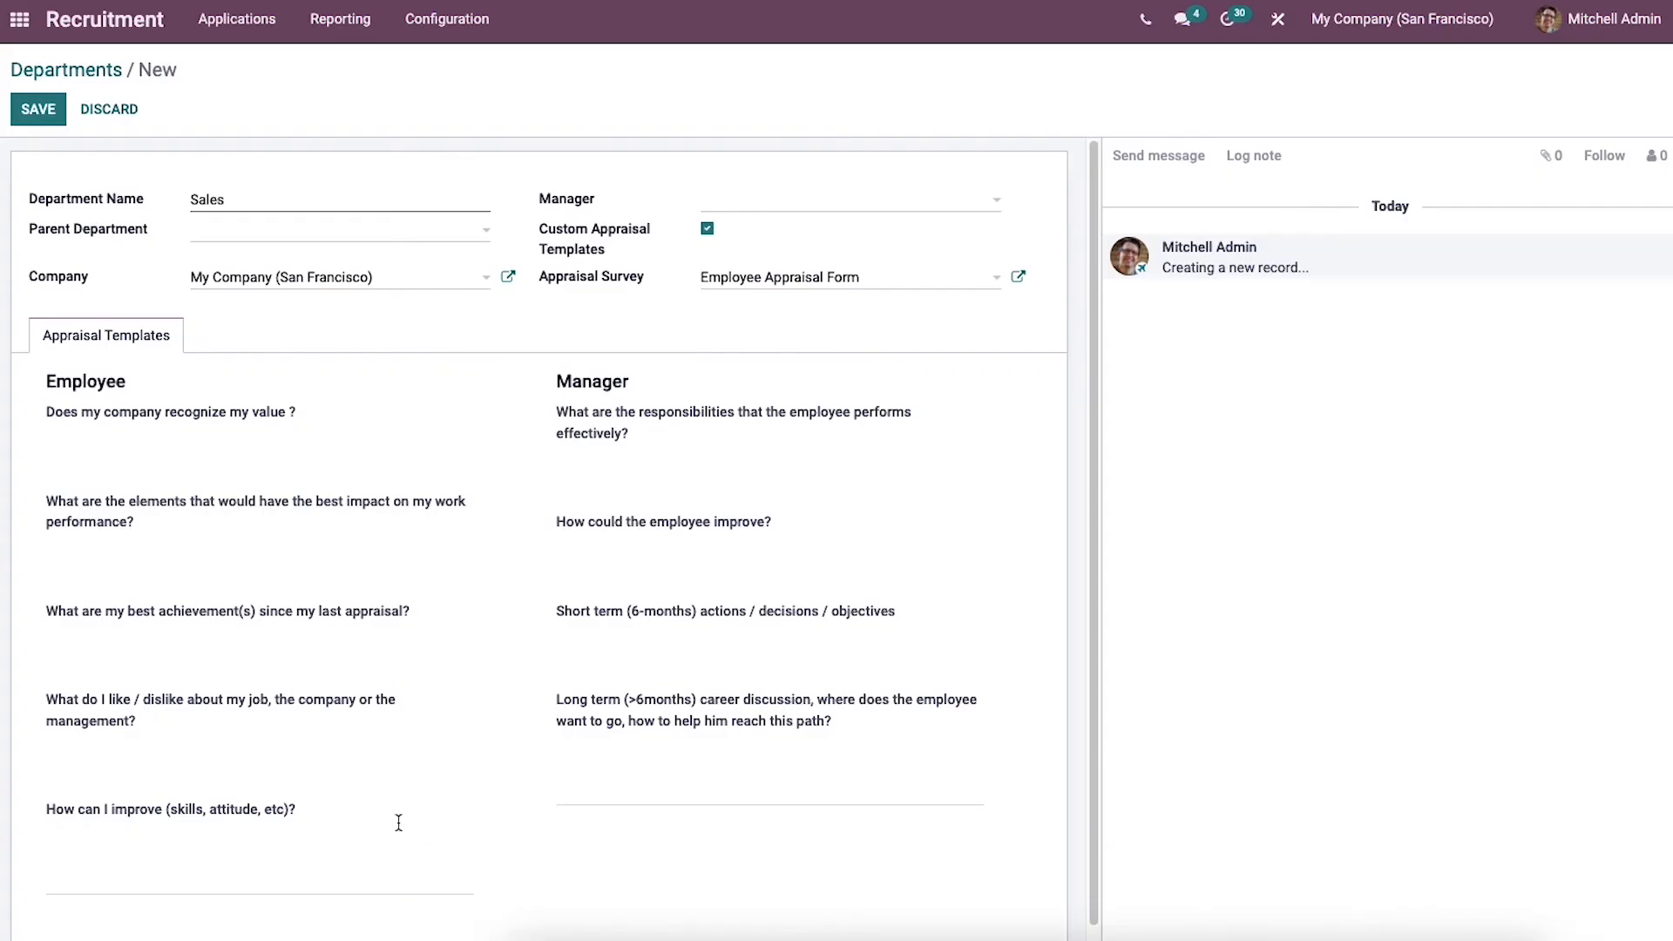
Step: Save the Sales department and open the list of activity types
left_click(41, 111)
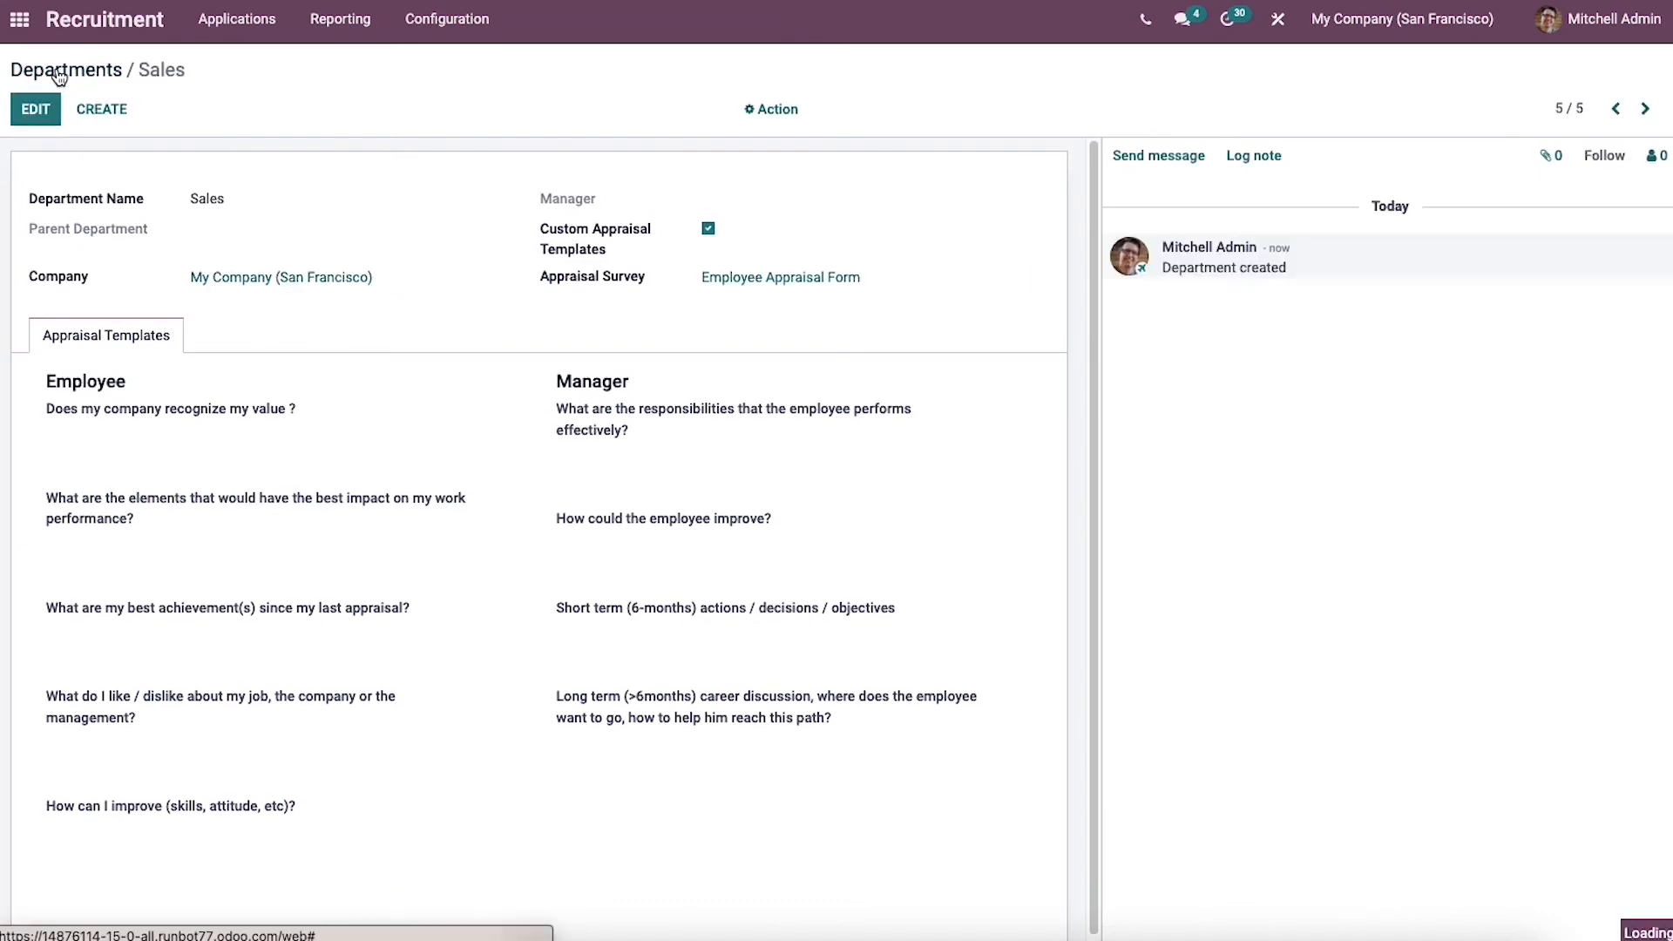
left_click(66, 70)
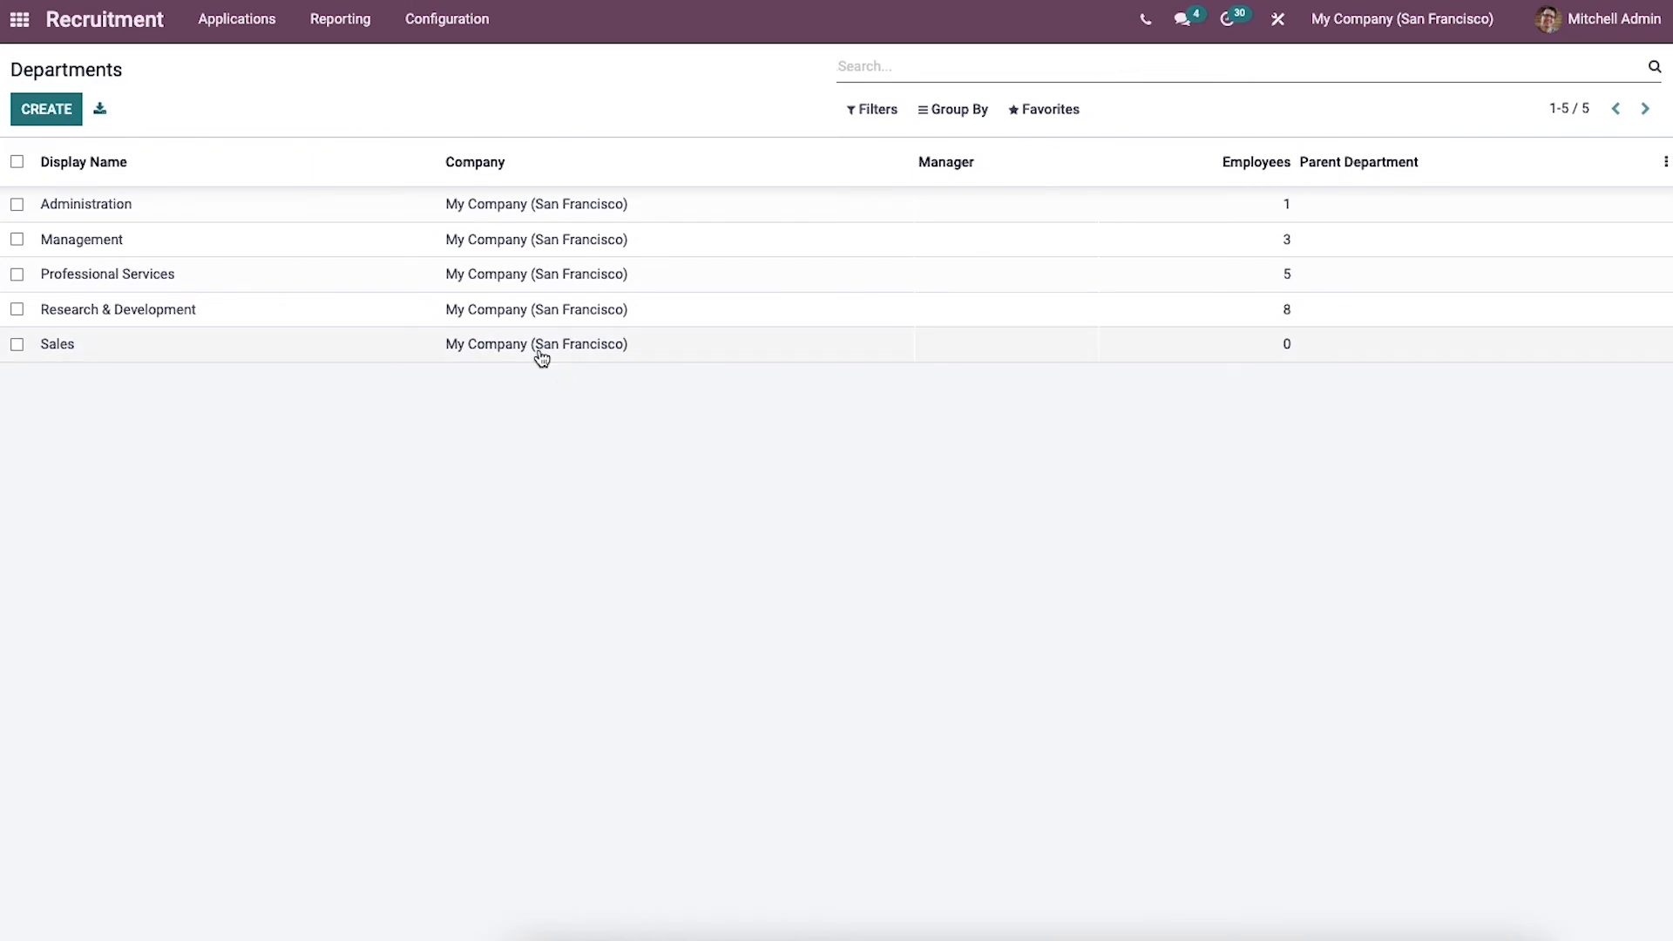
left_click(435, 22)
left_click(449, 176)
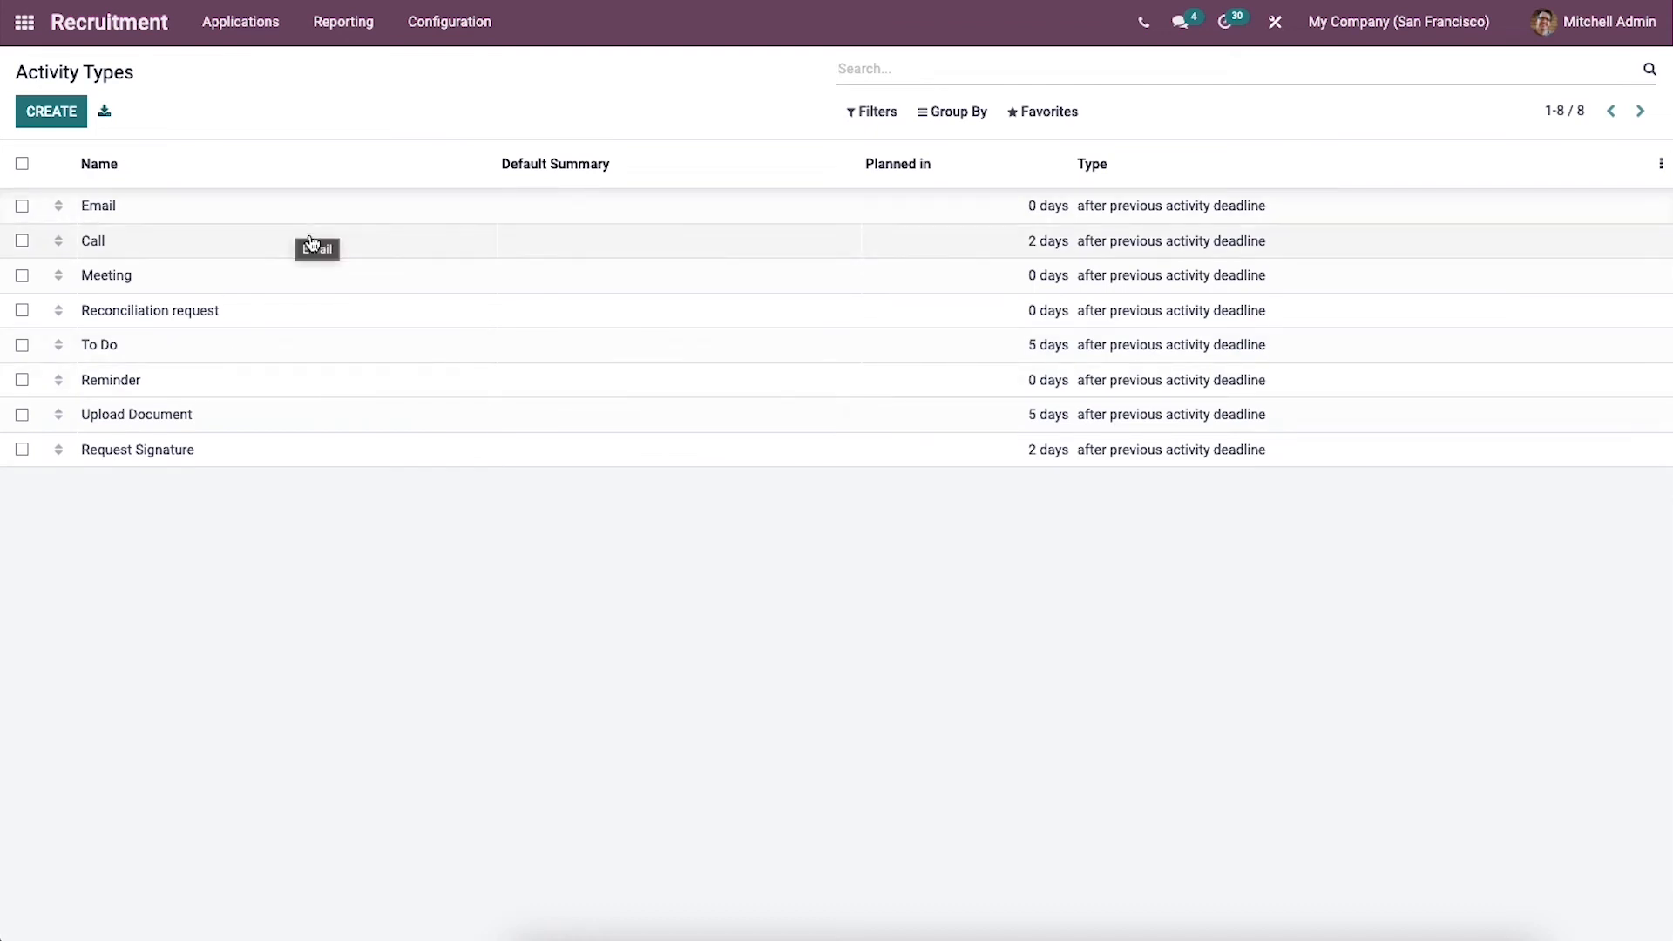
Step: Start a new activity type named "Schedule a meeting" and set its action to Upload Document
left_click(38, 114)
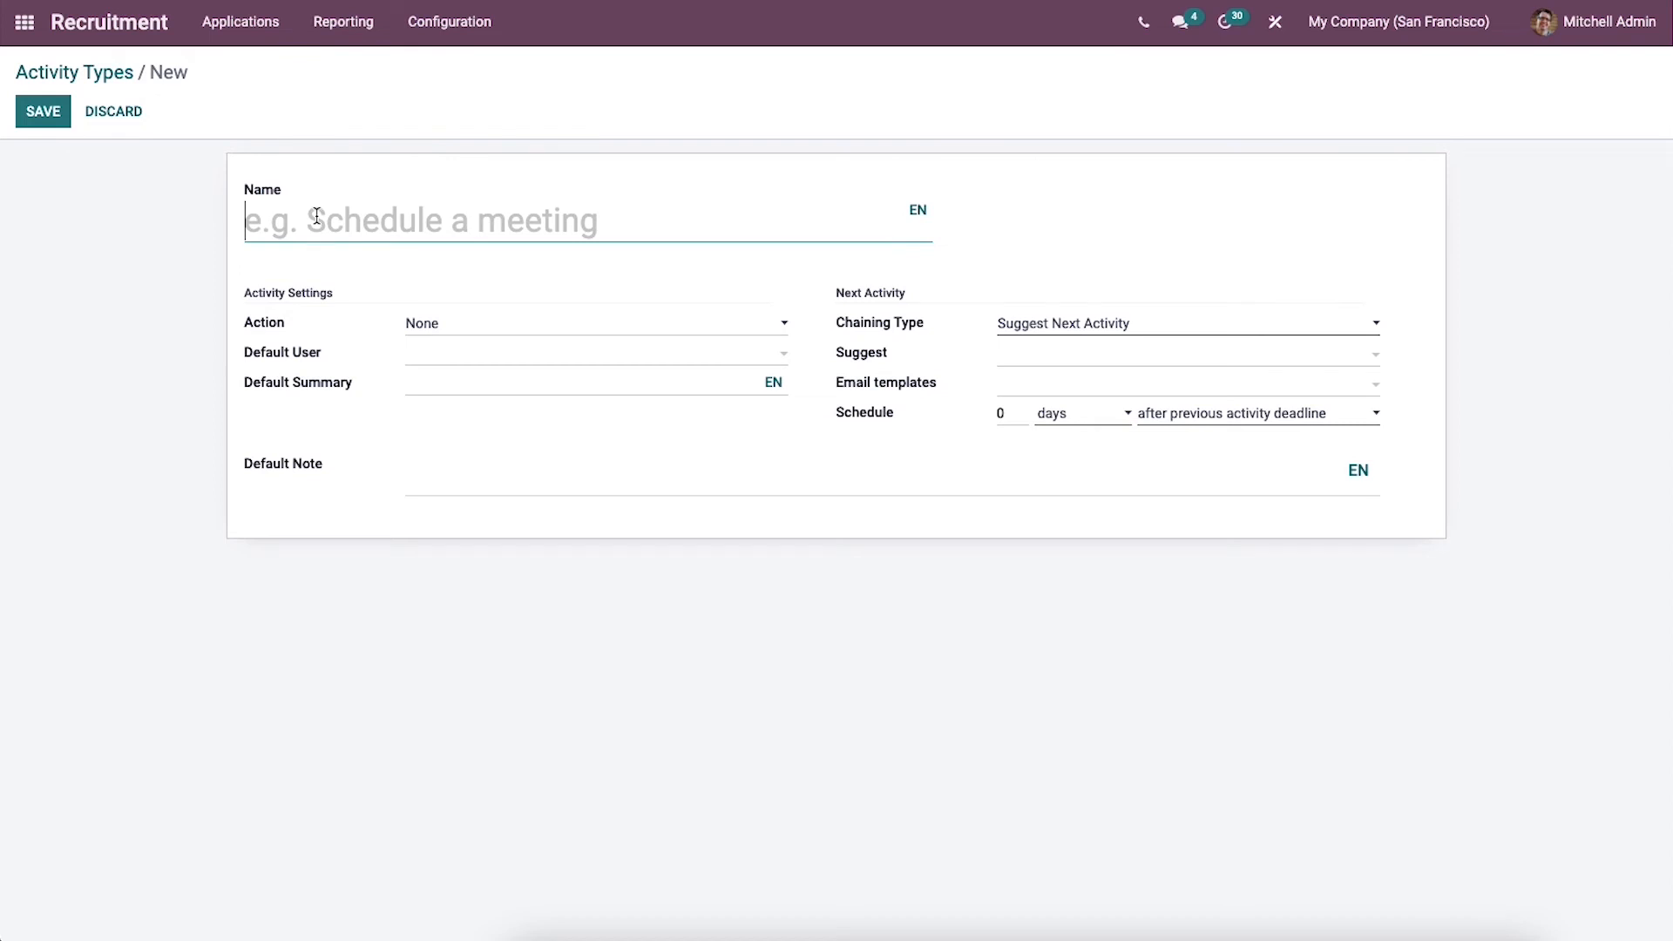
type("S")
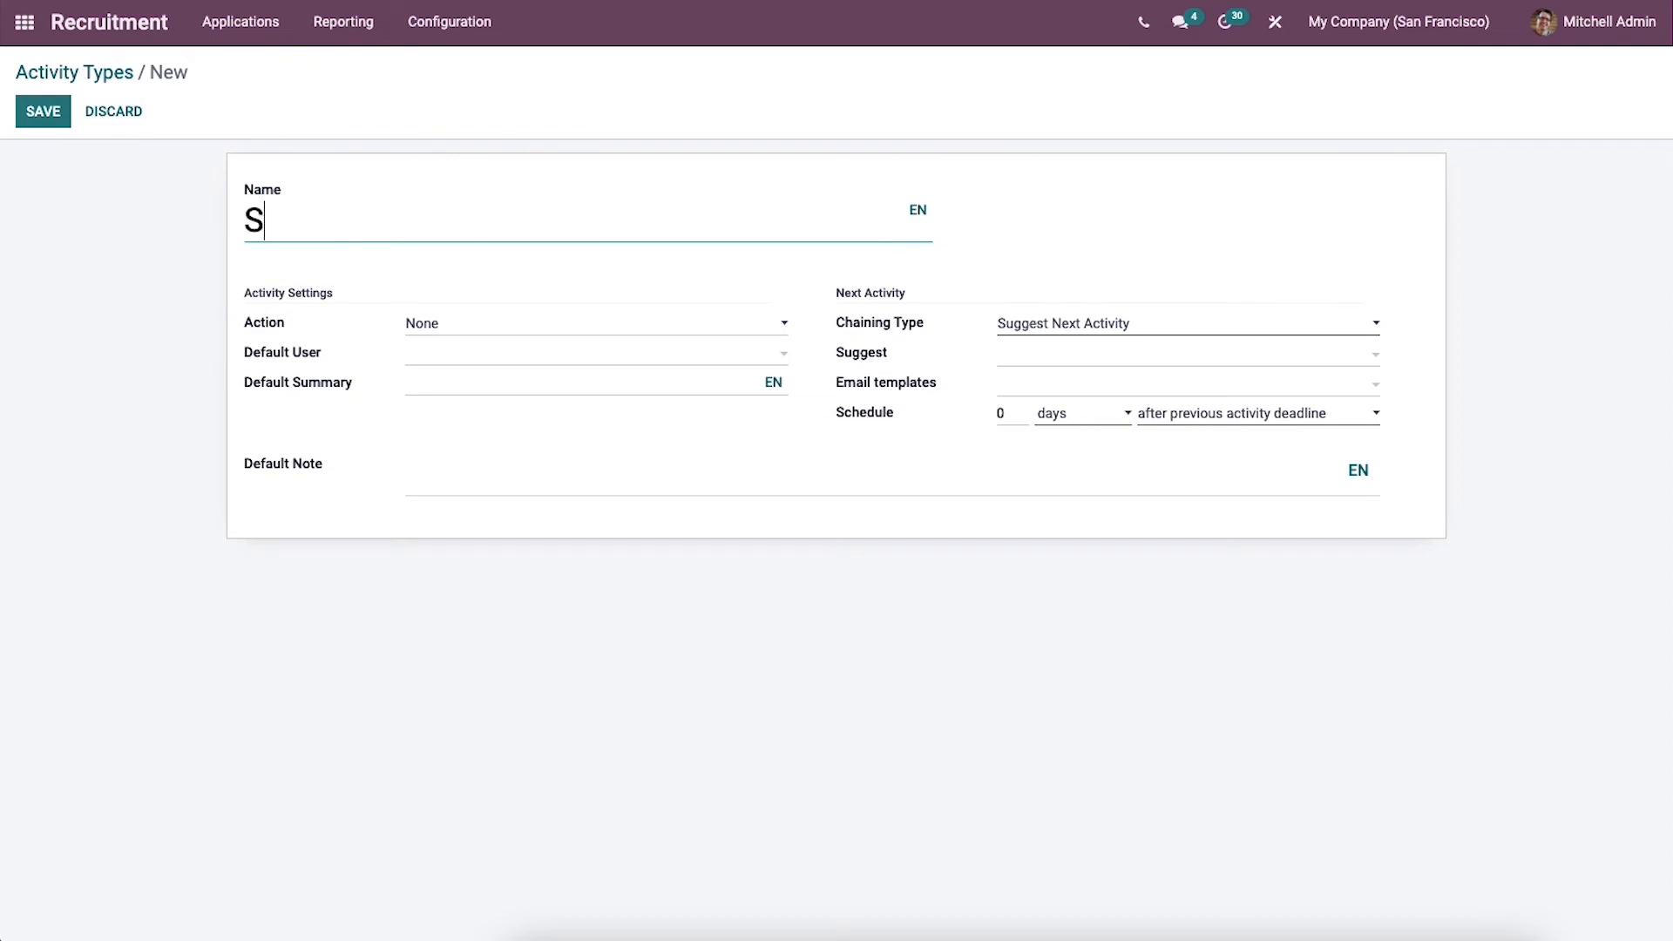
type("chedule")
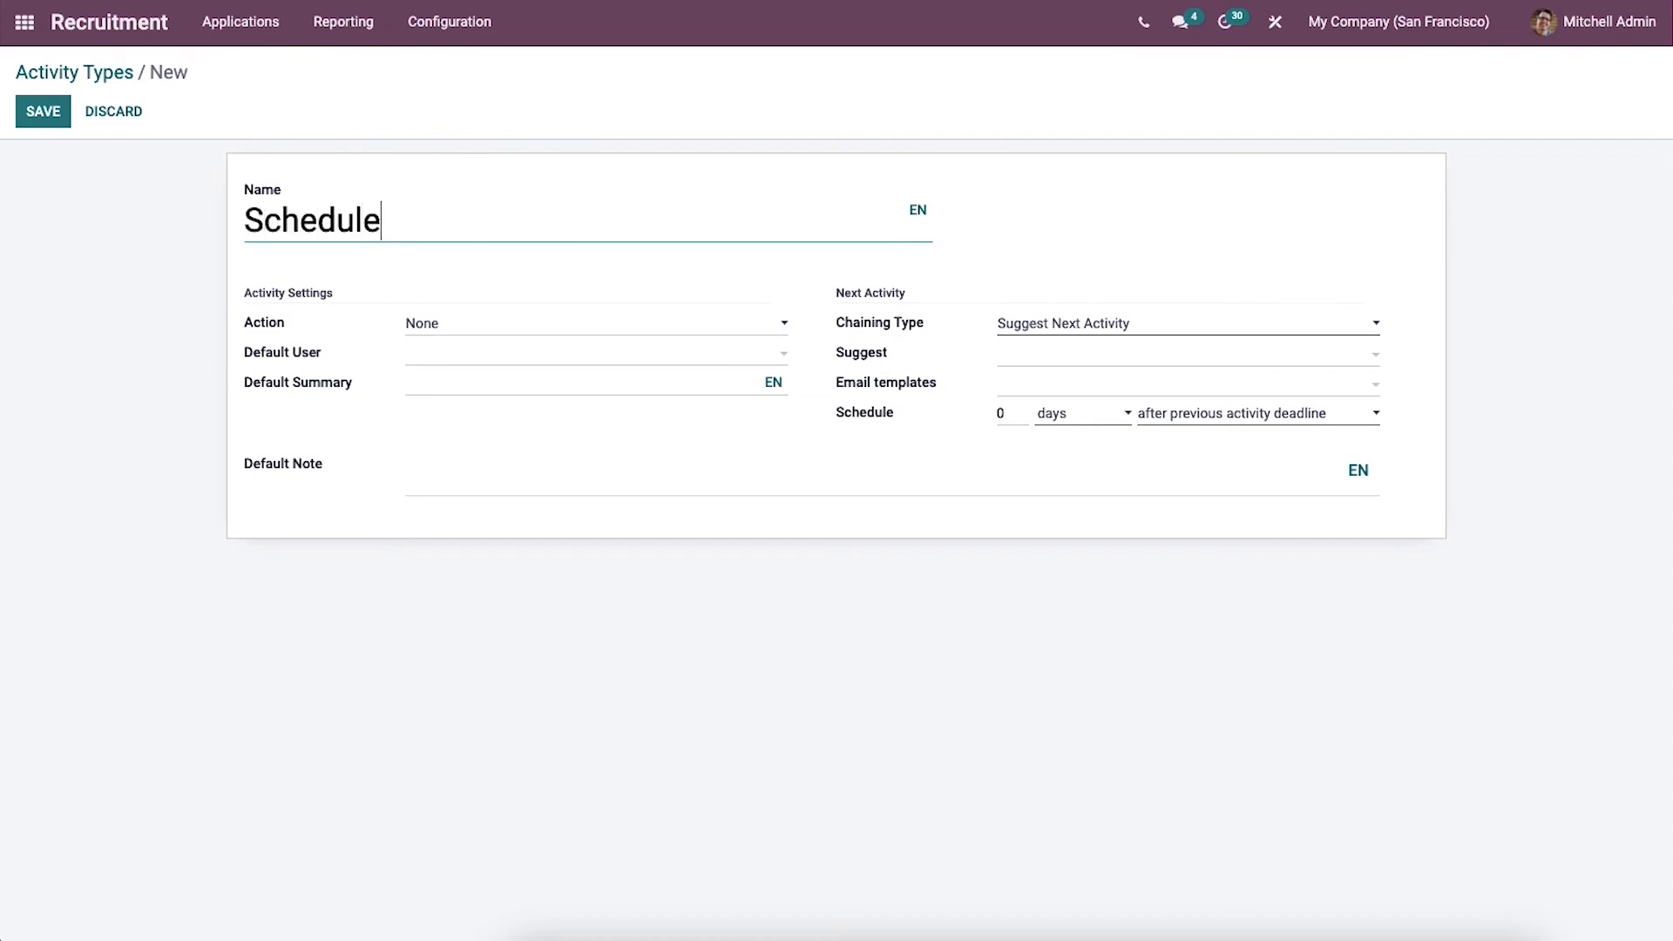
type(" a meeting")
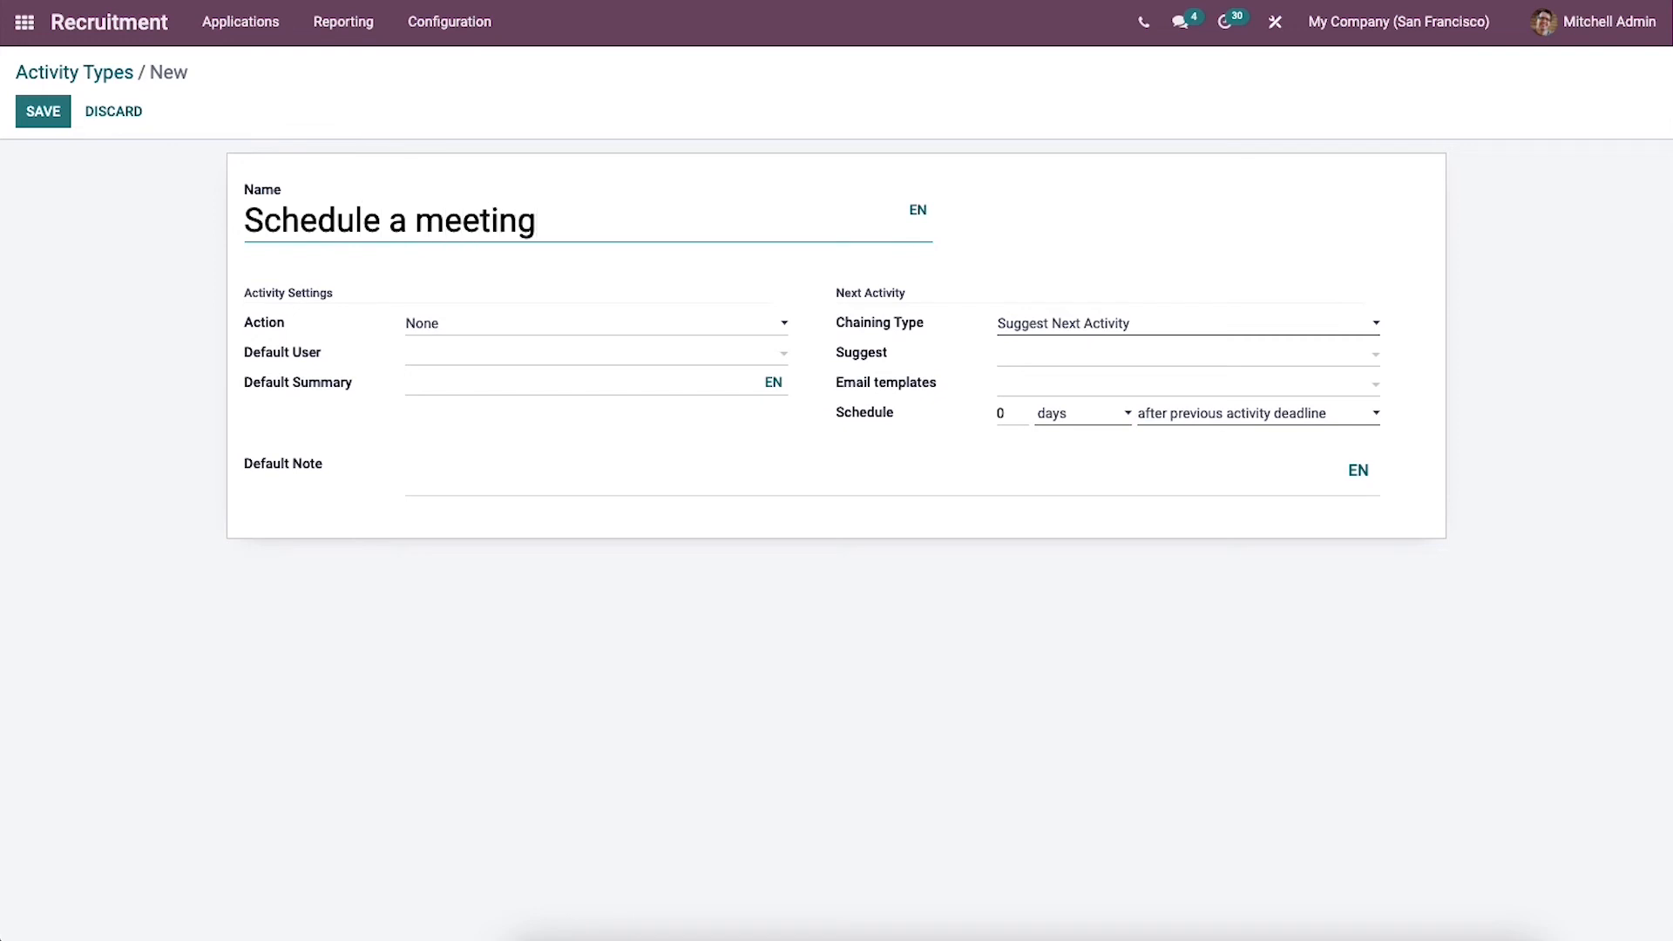
left_click(456, 339)
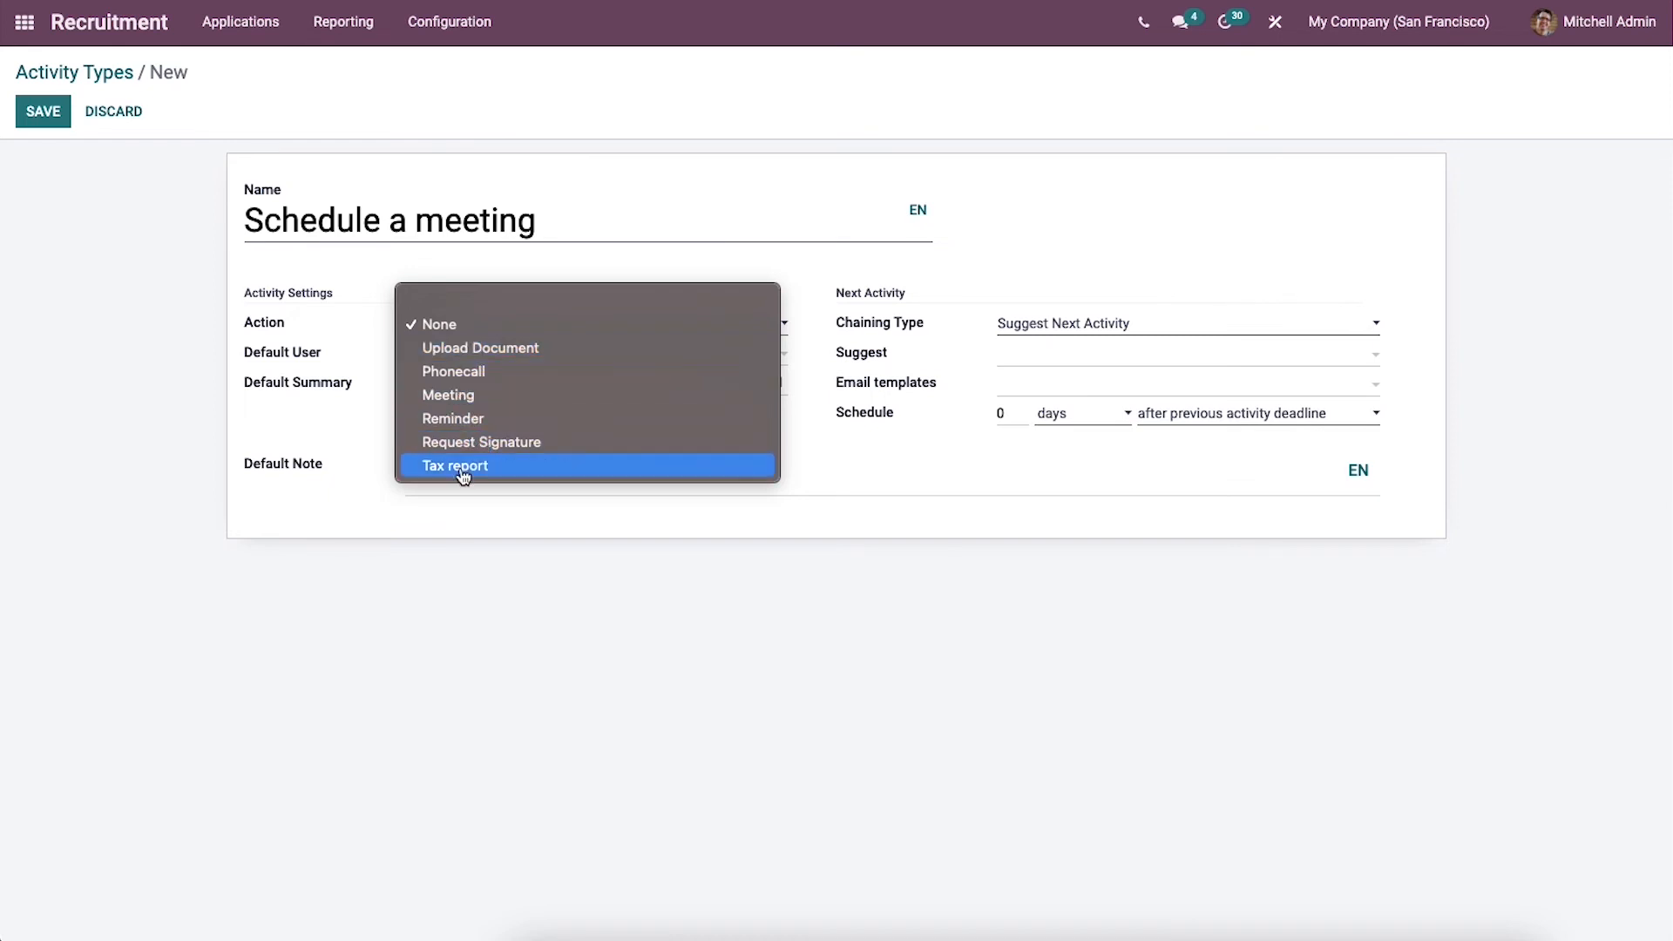
left_click(538, 351)
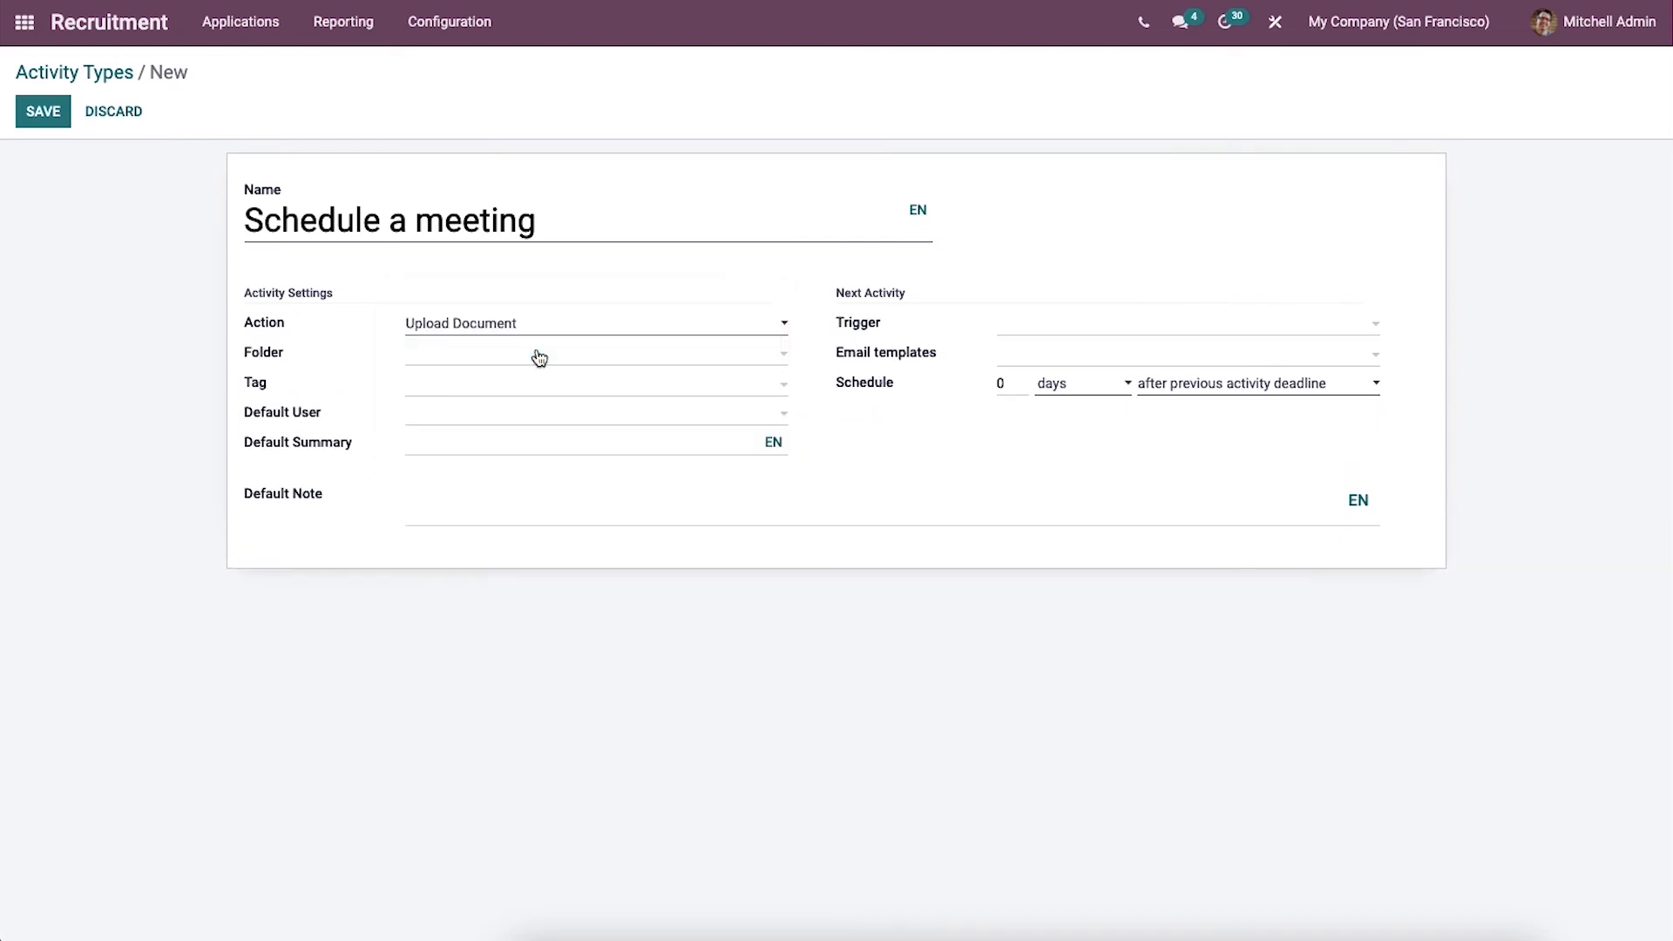
Step: Check the activity type's folder, default user, default summary and default note fields without filling any
left_click(459, 391)
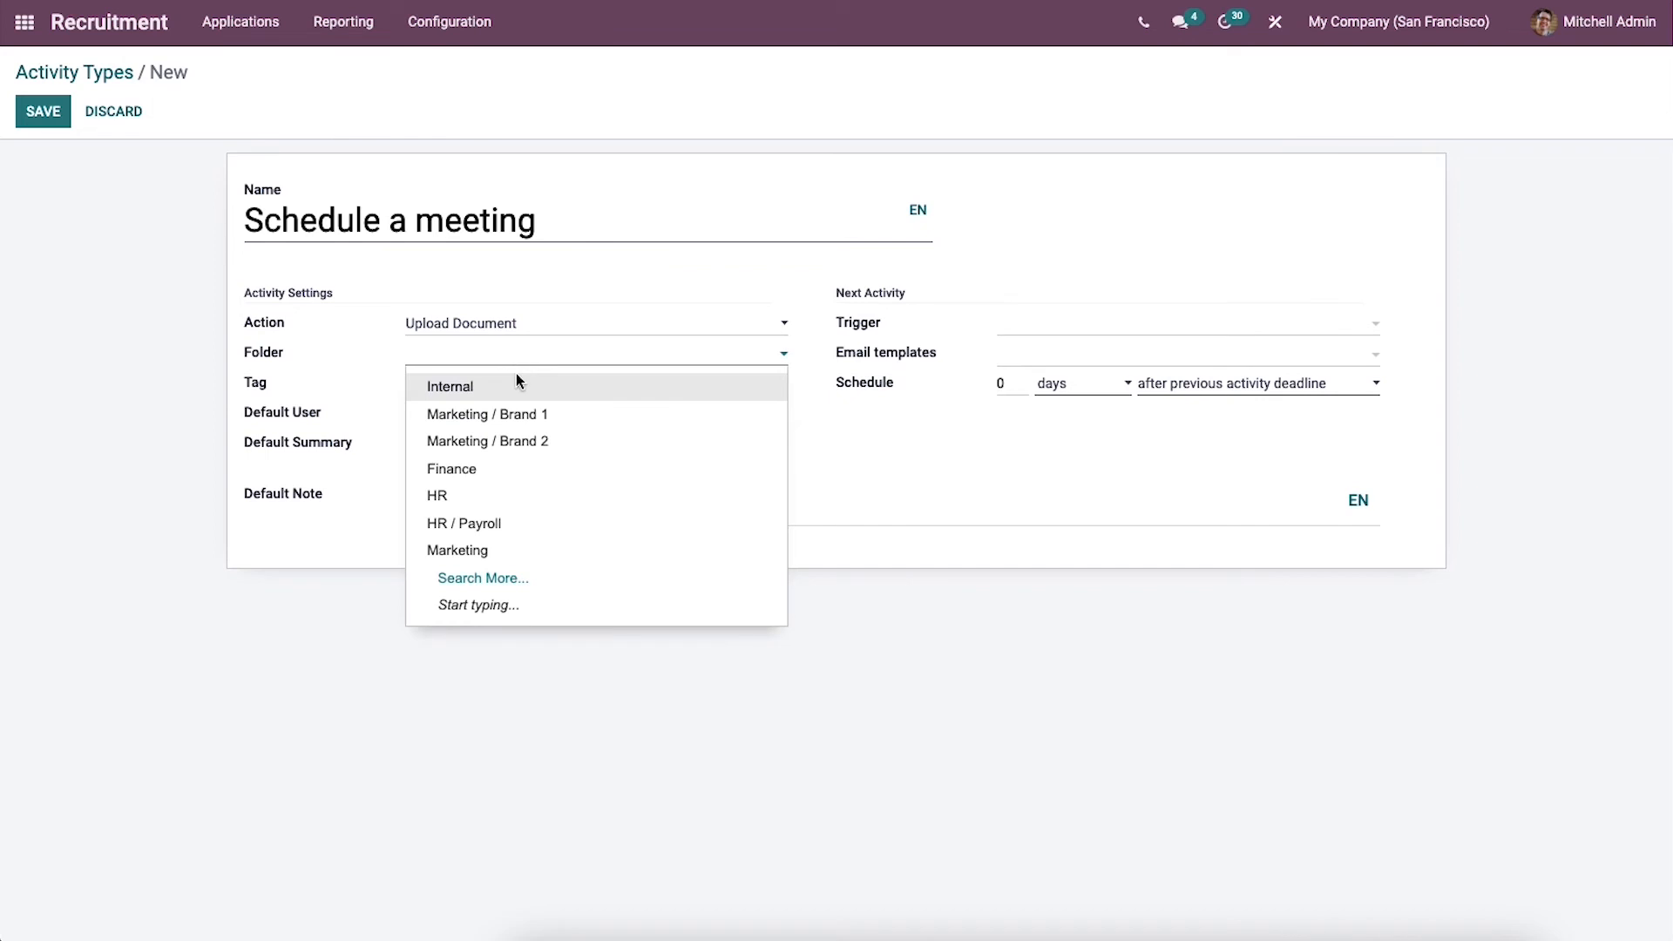
left_click(346, 406)
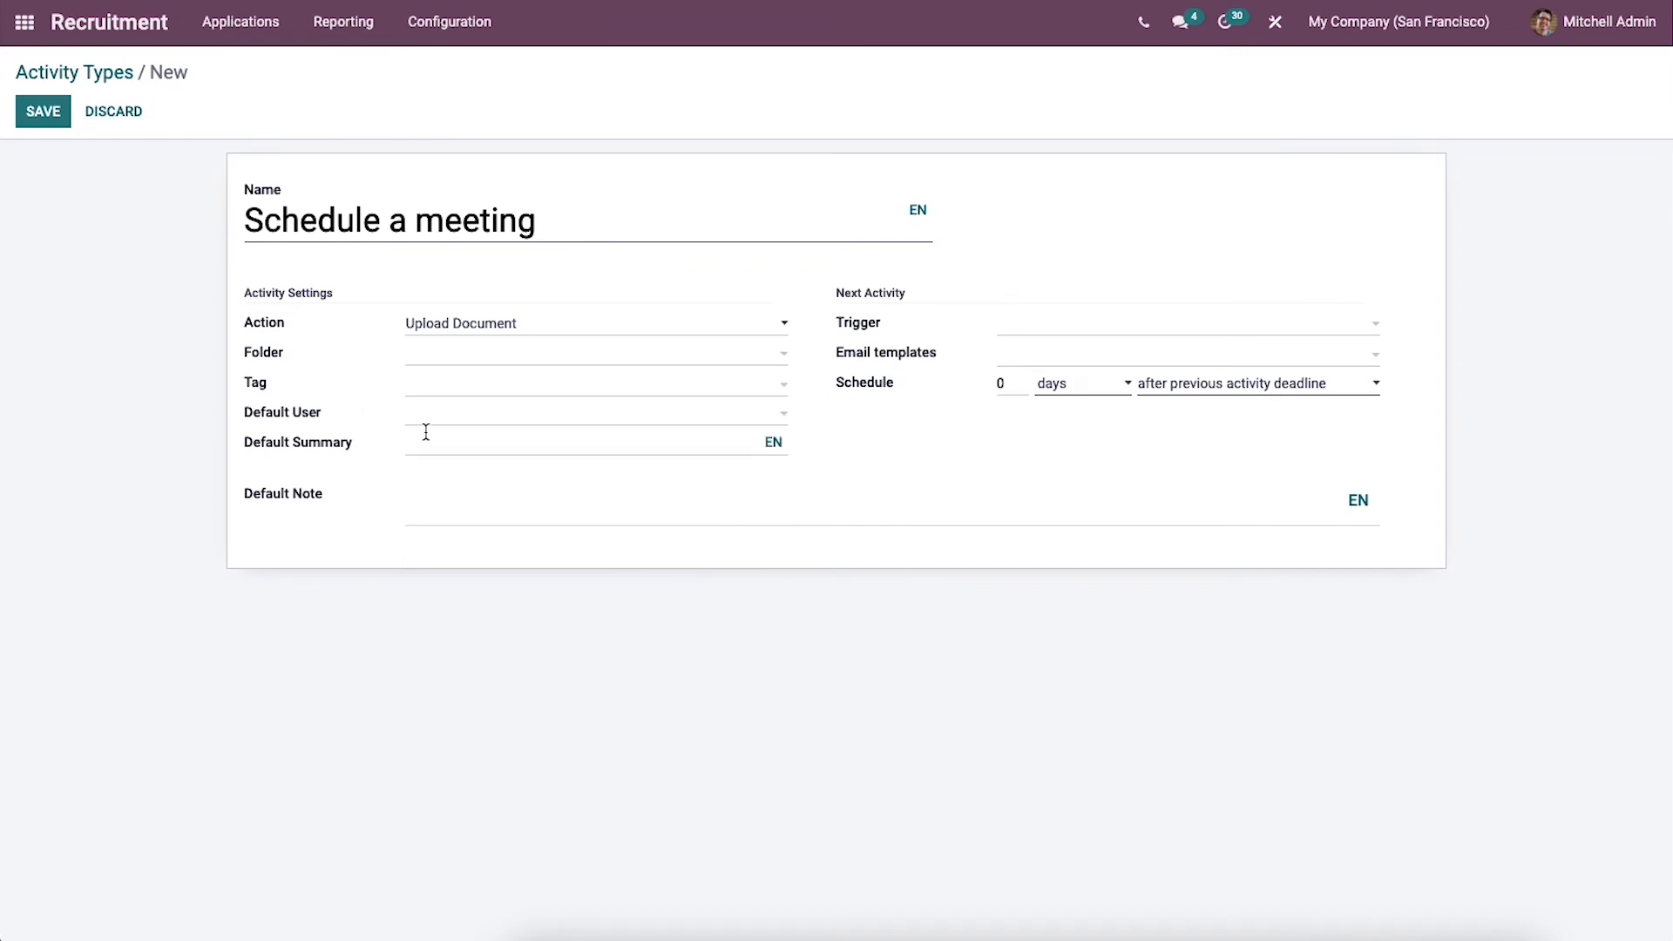
left_click(440, 429)
left_click(372, 448)
left_click(468, 449)
left_click(495, 493)
Step: Check the next activity's trigger, email template, delay unit and delay type choices, keeping days after previous activity deadline
left_click(1002, 325)
left_click(974, 373)
left_click(1022, 359)
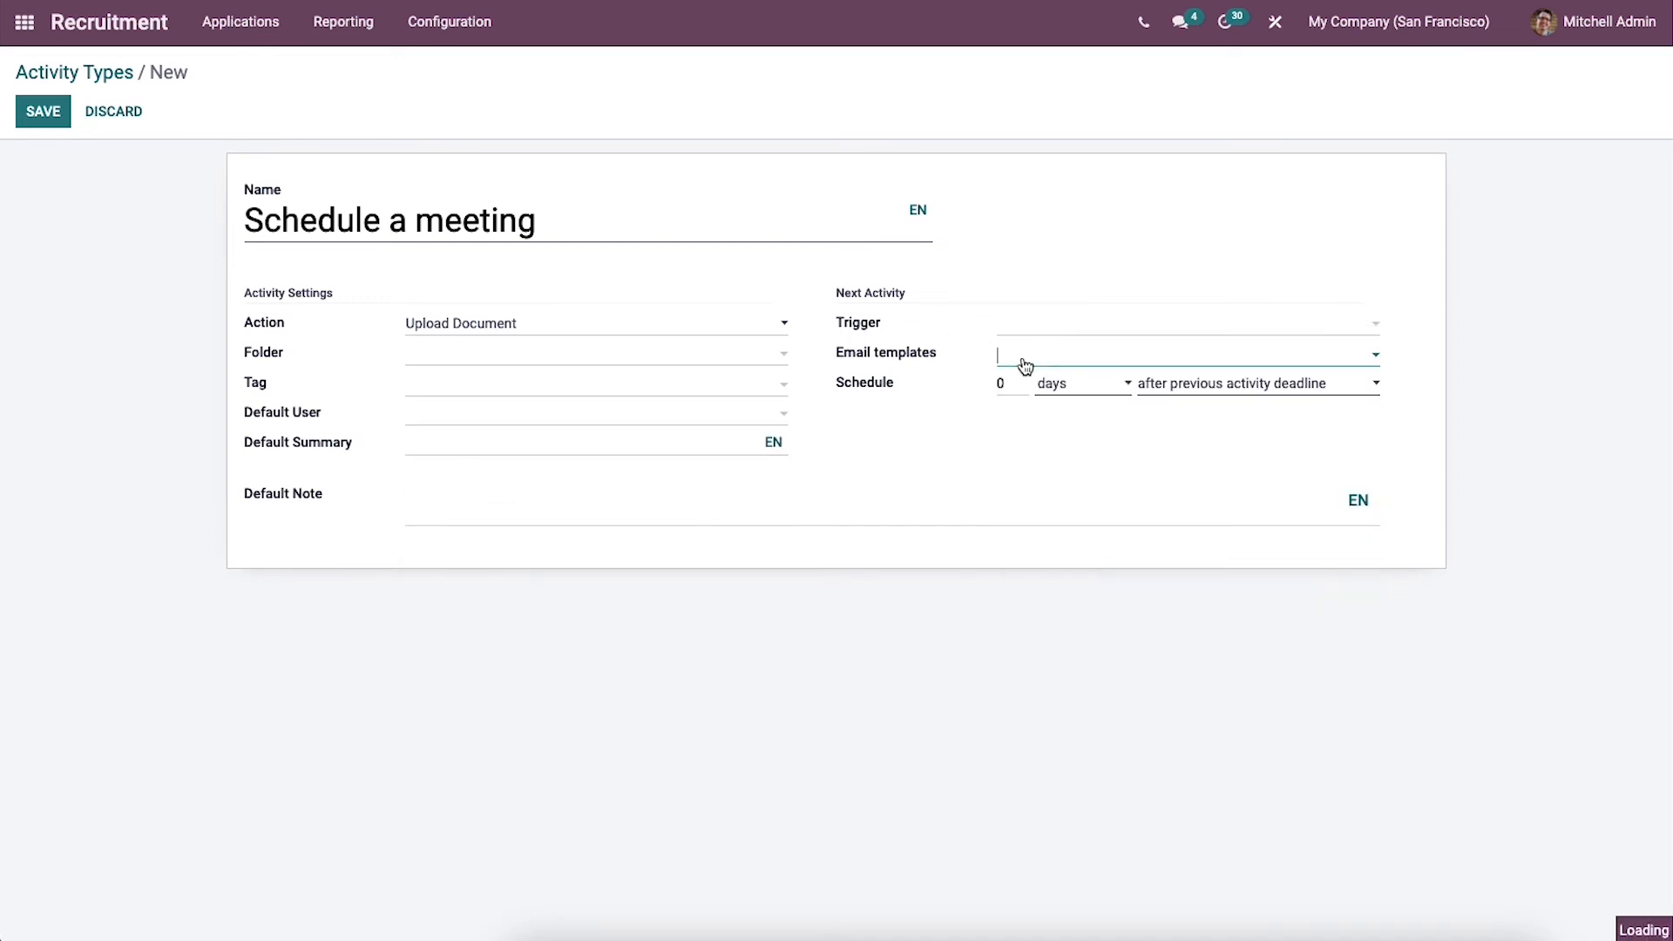
left_click(912, 428)
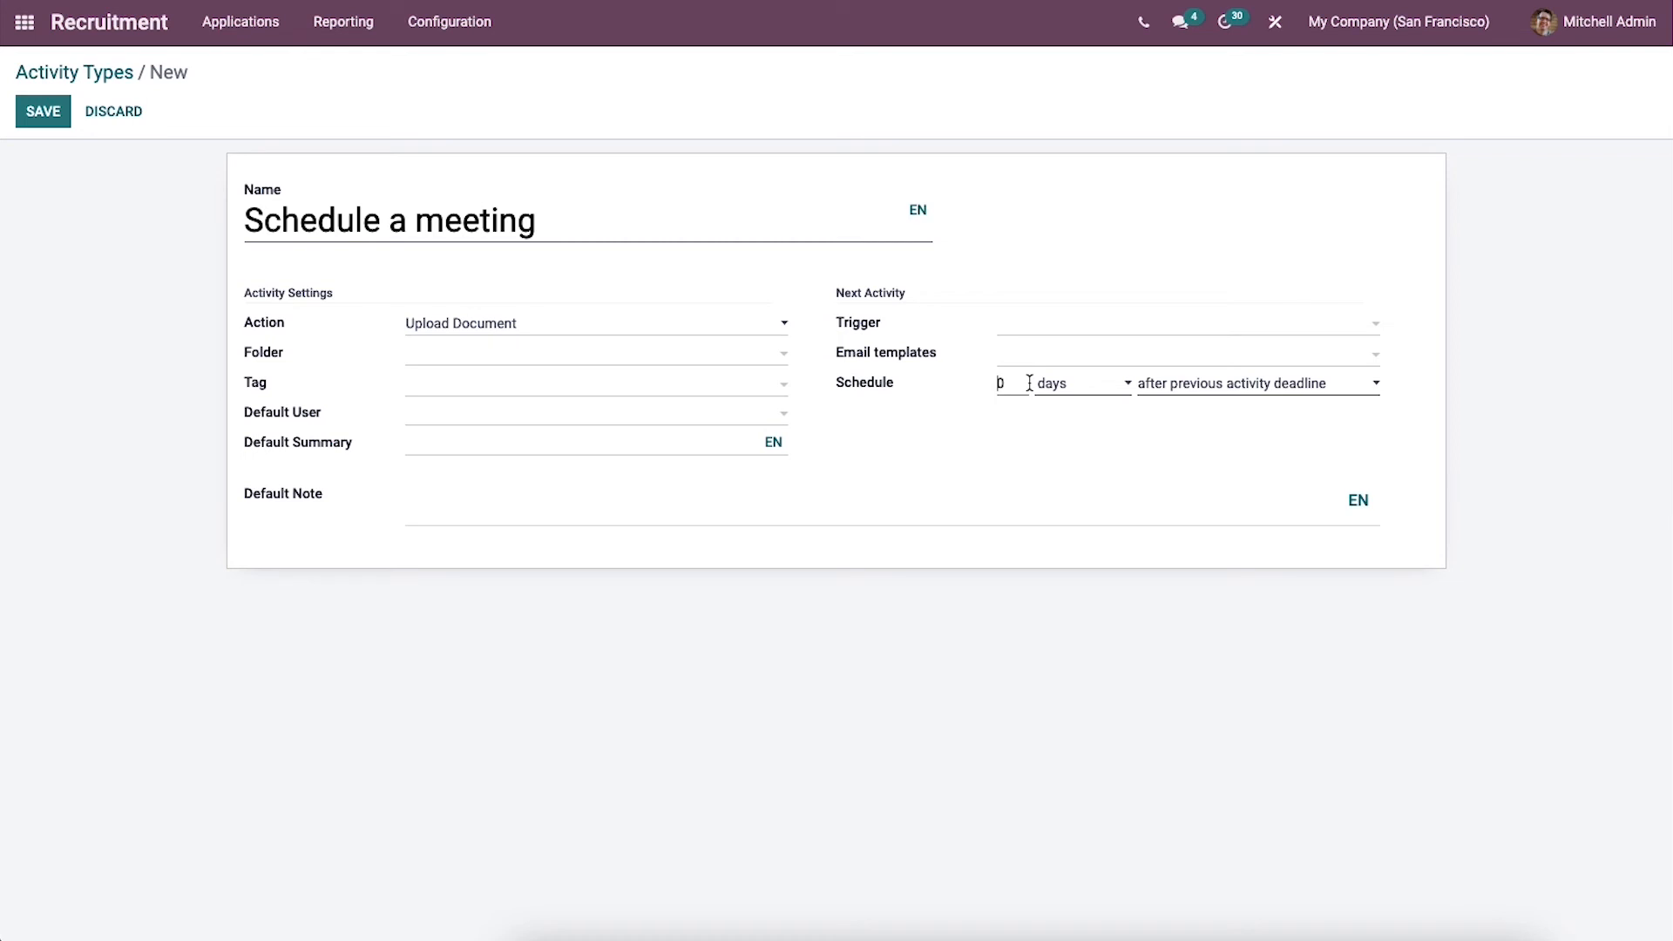
left_click(1033, 384)
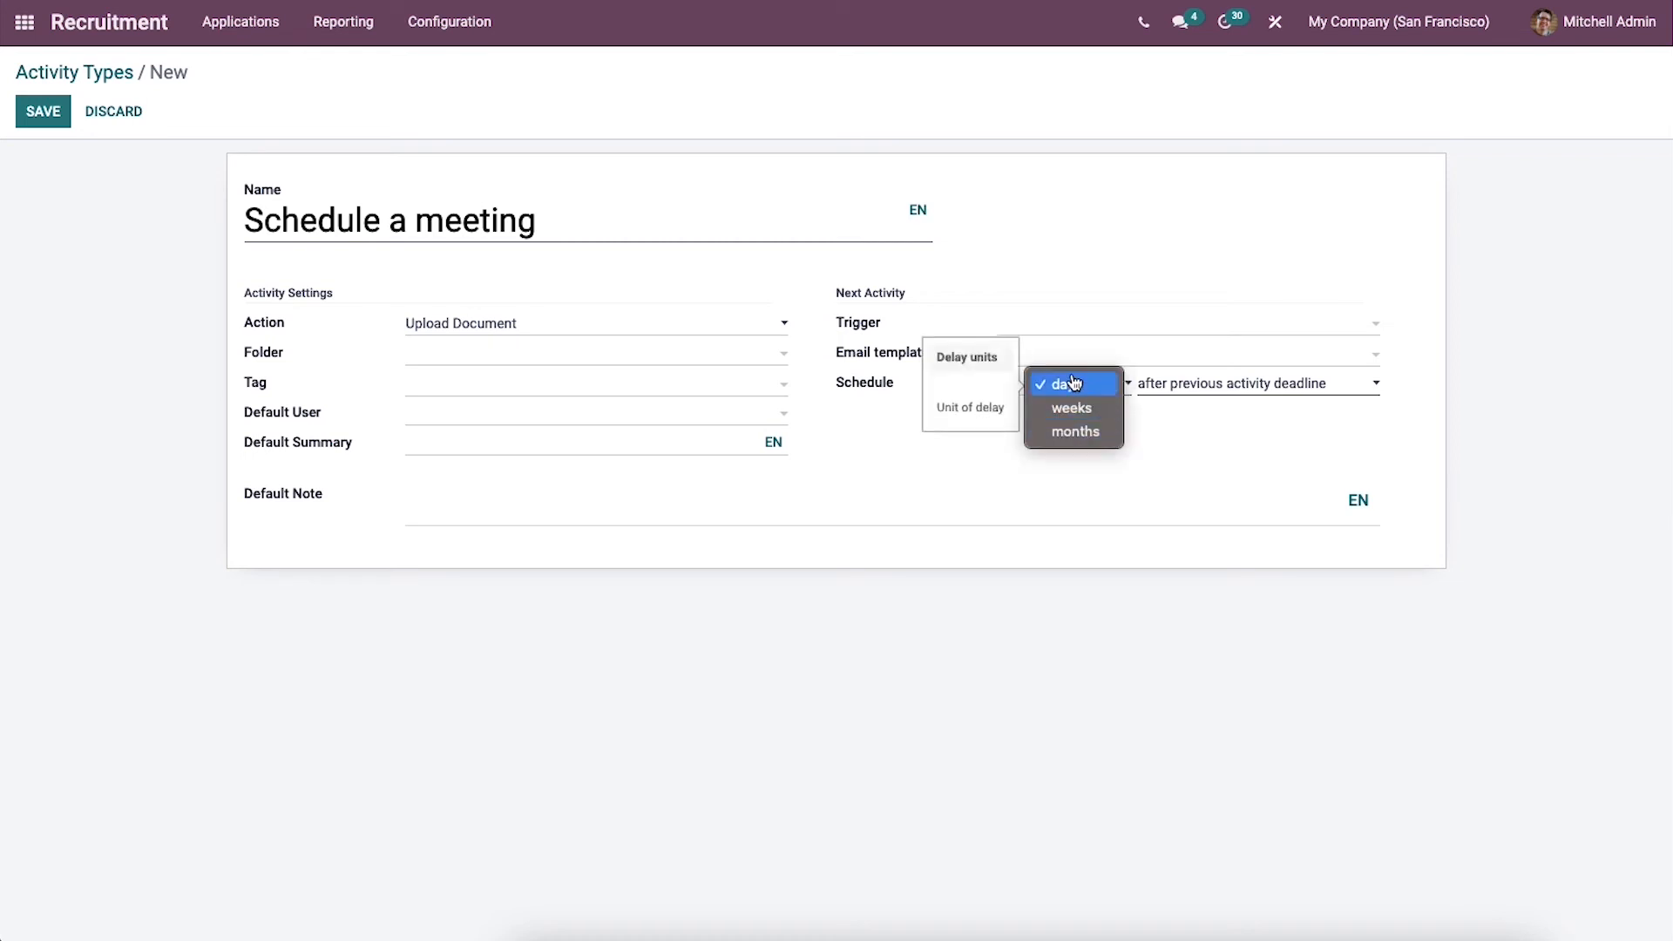
left_click(1158, 427)
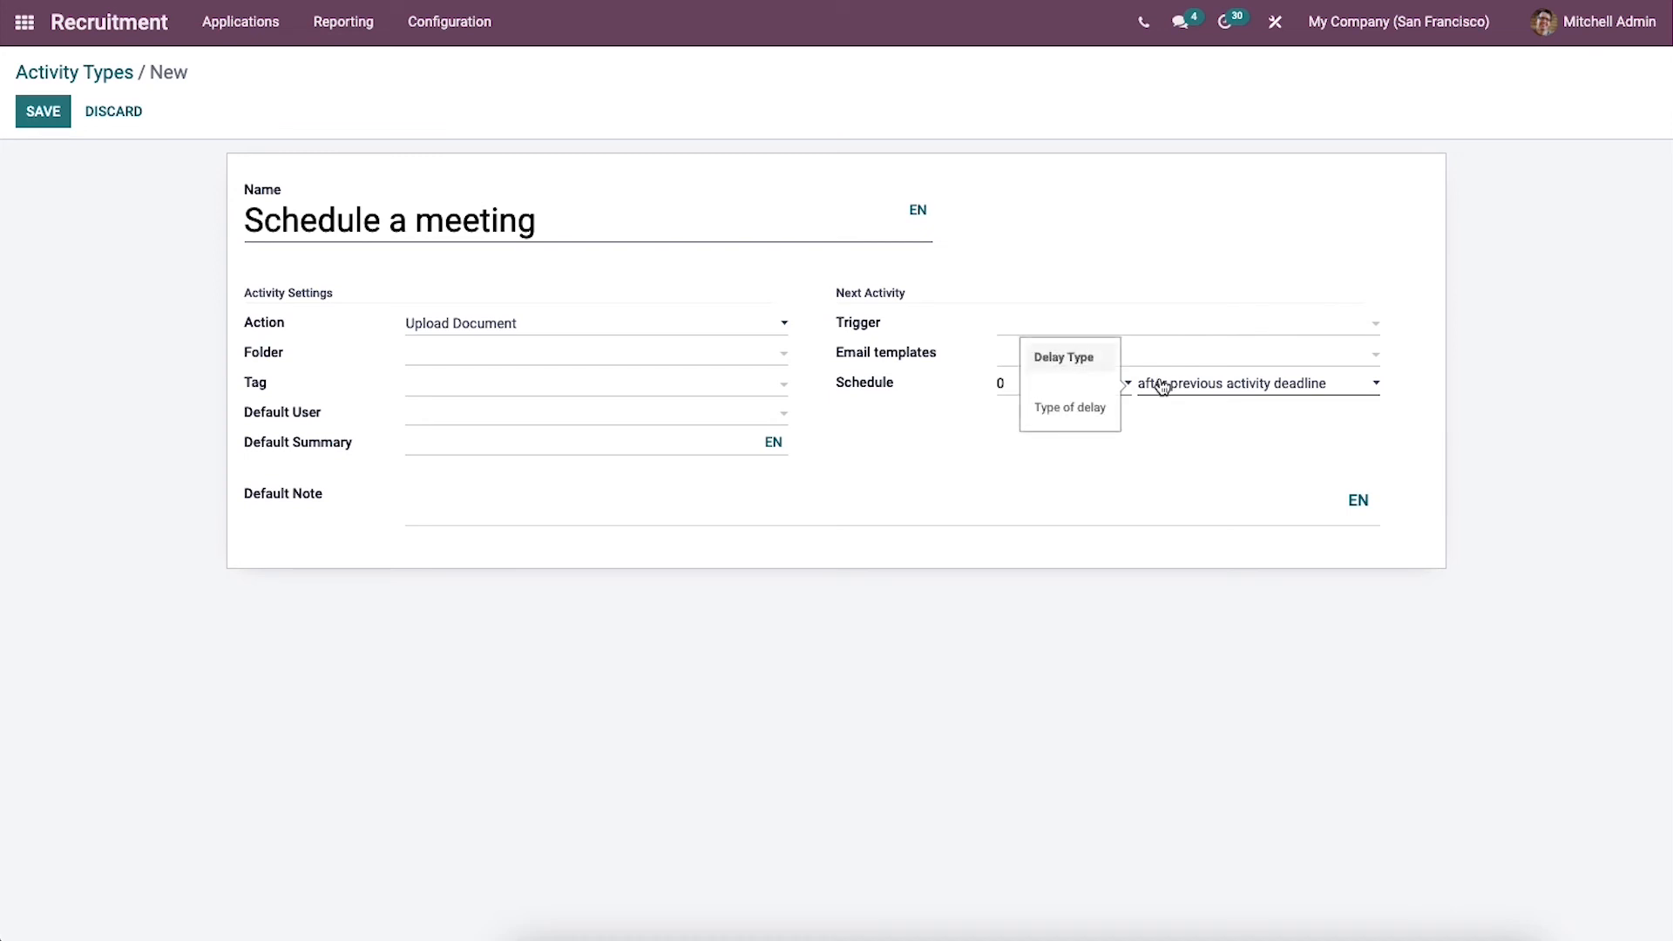
left_click(1163, 387)
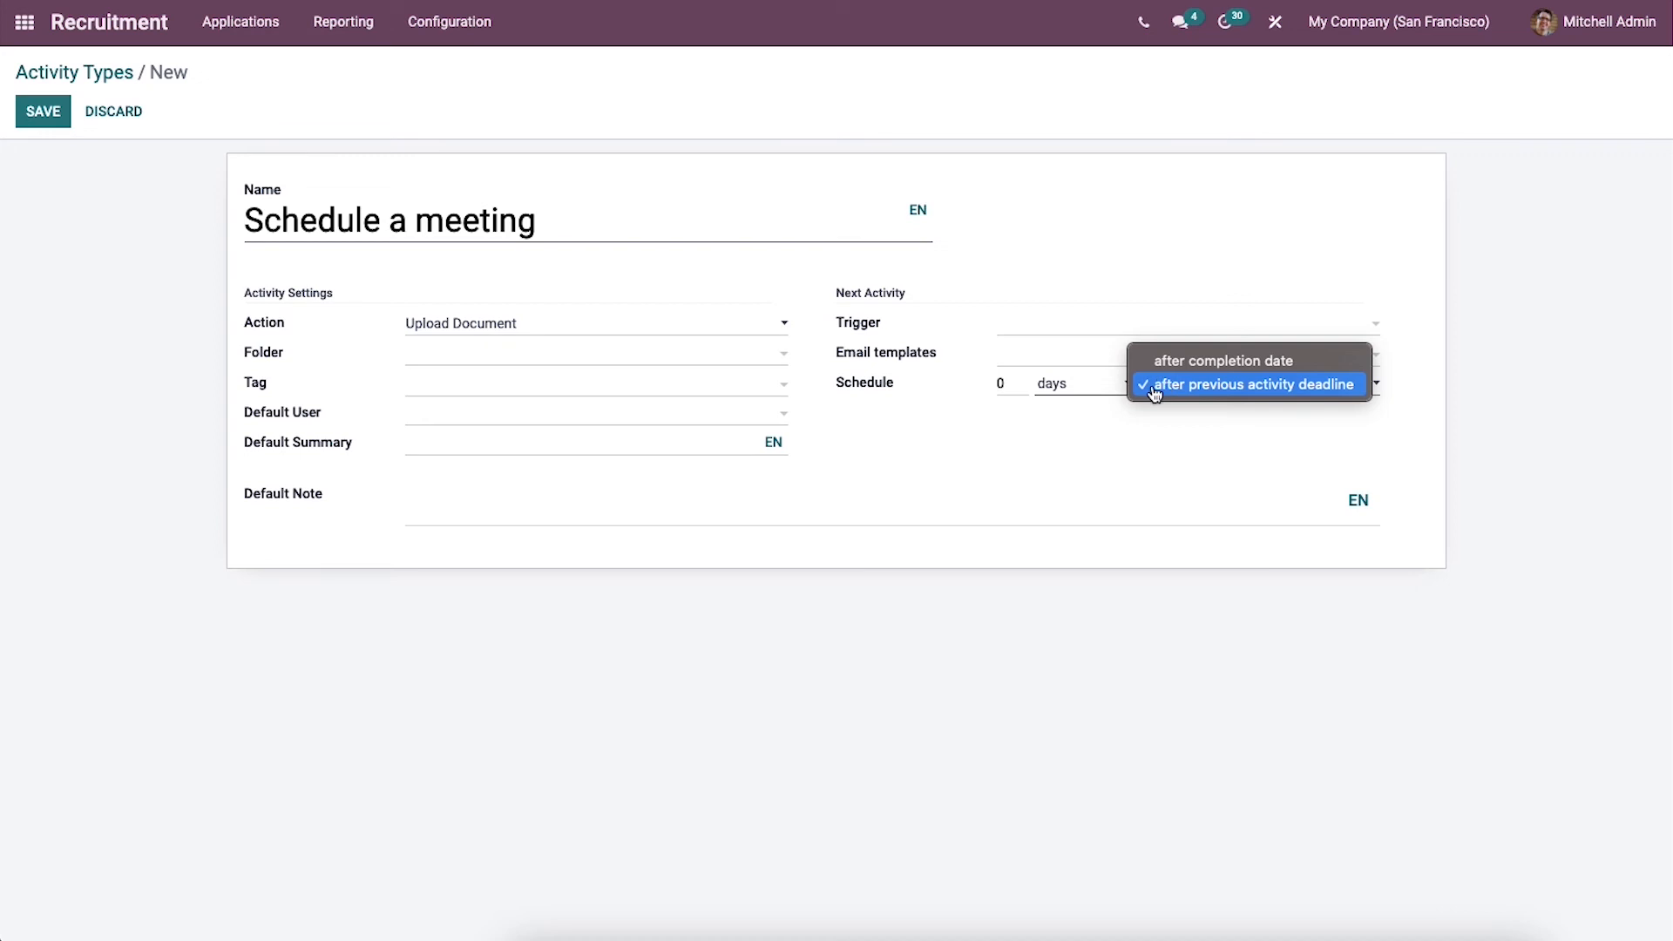
left_click(1159, 387)
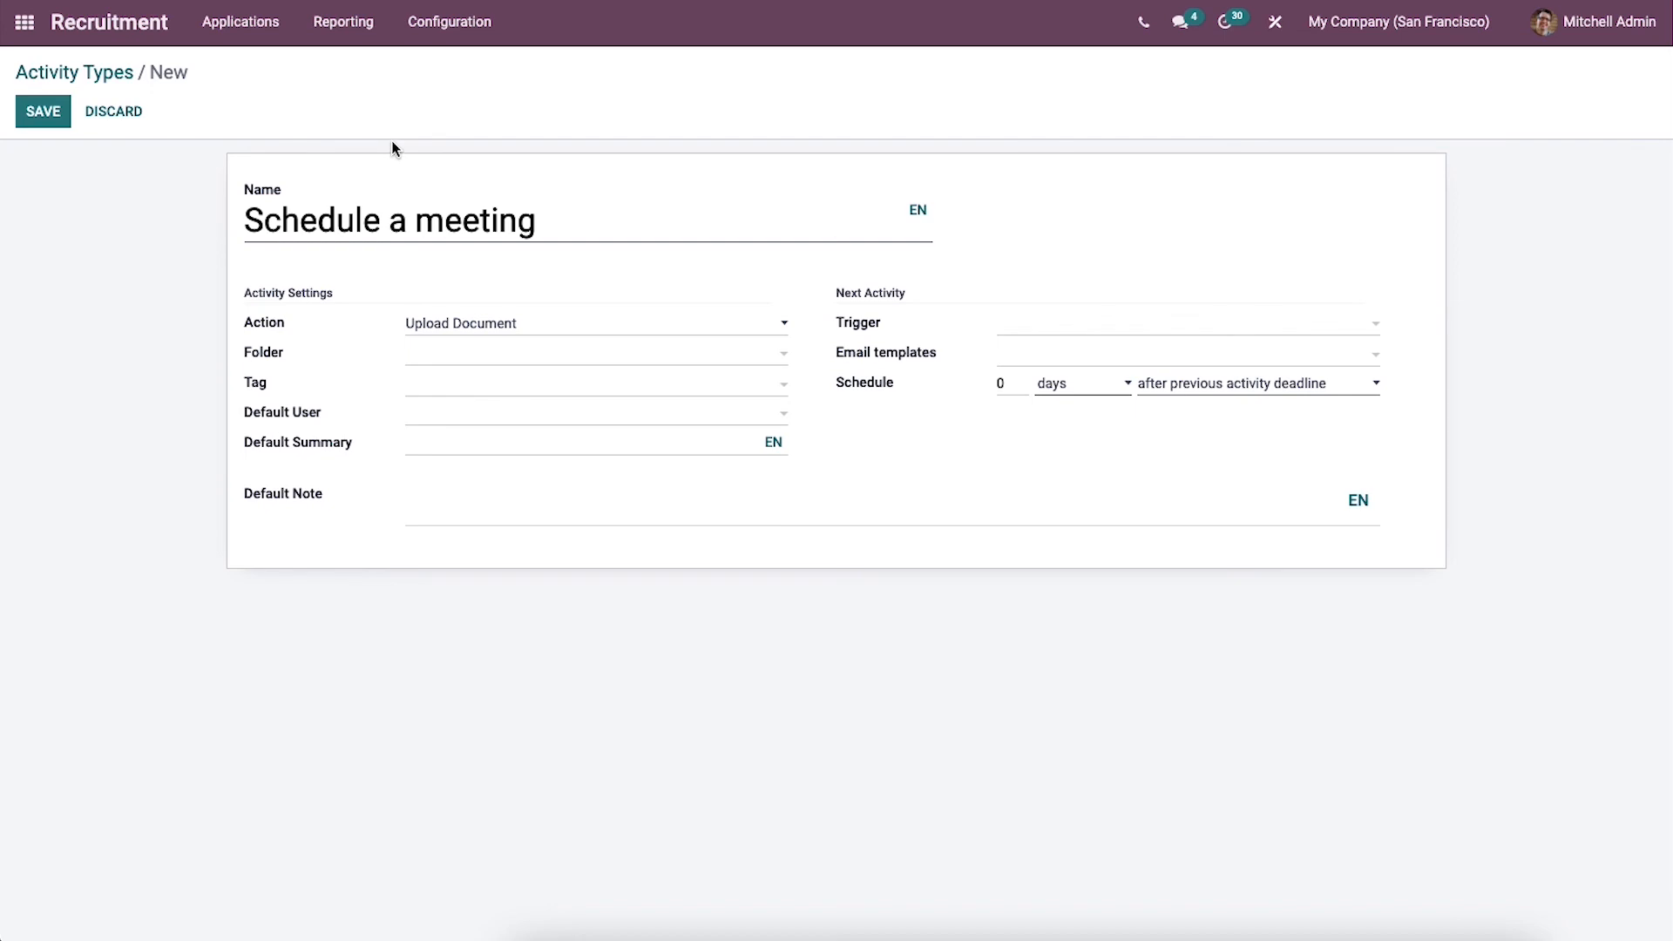
Step: From all applications, open the Finance Manager application and schedule a To Do activity due 05/01/2022
left_click(254, 35)
left_click(261, 88)
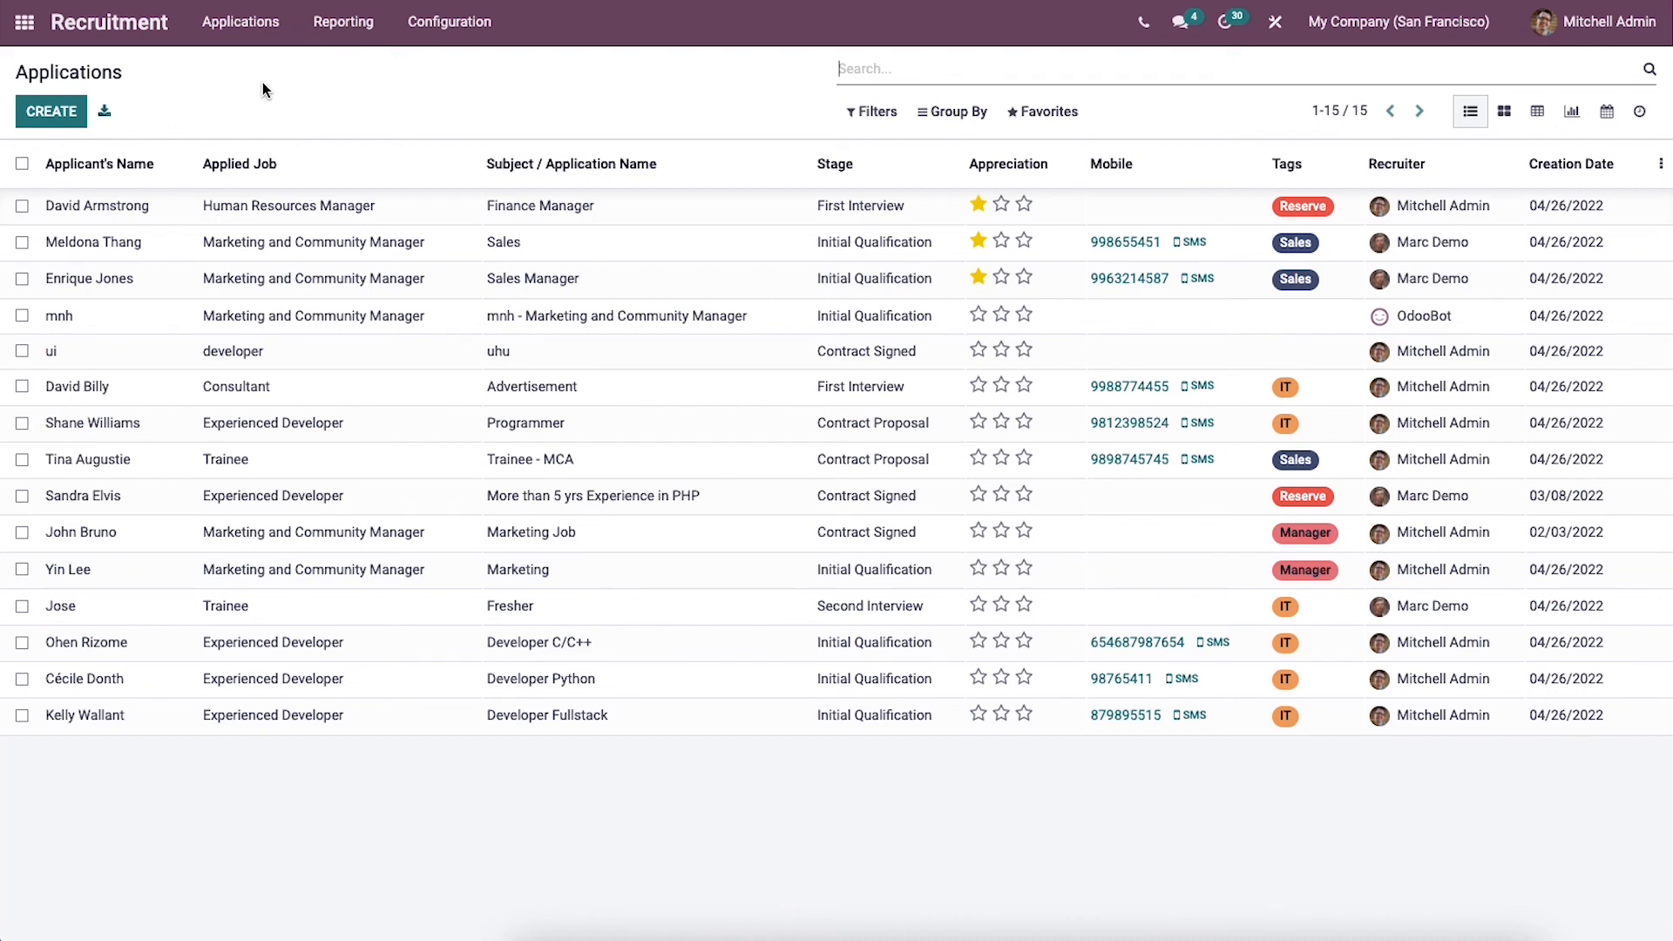
left_click(348, 213)
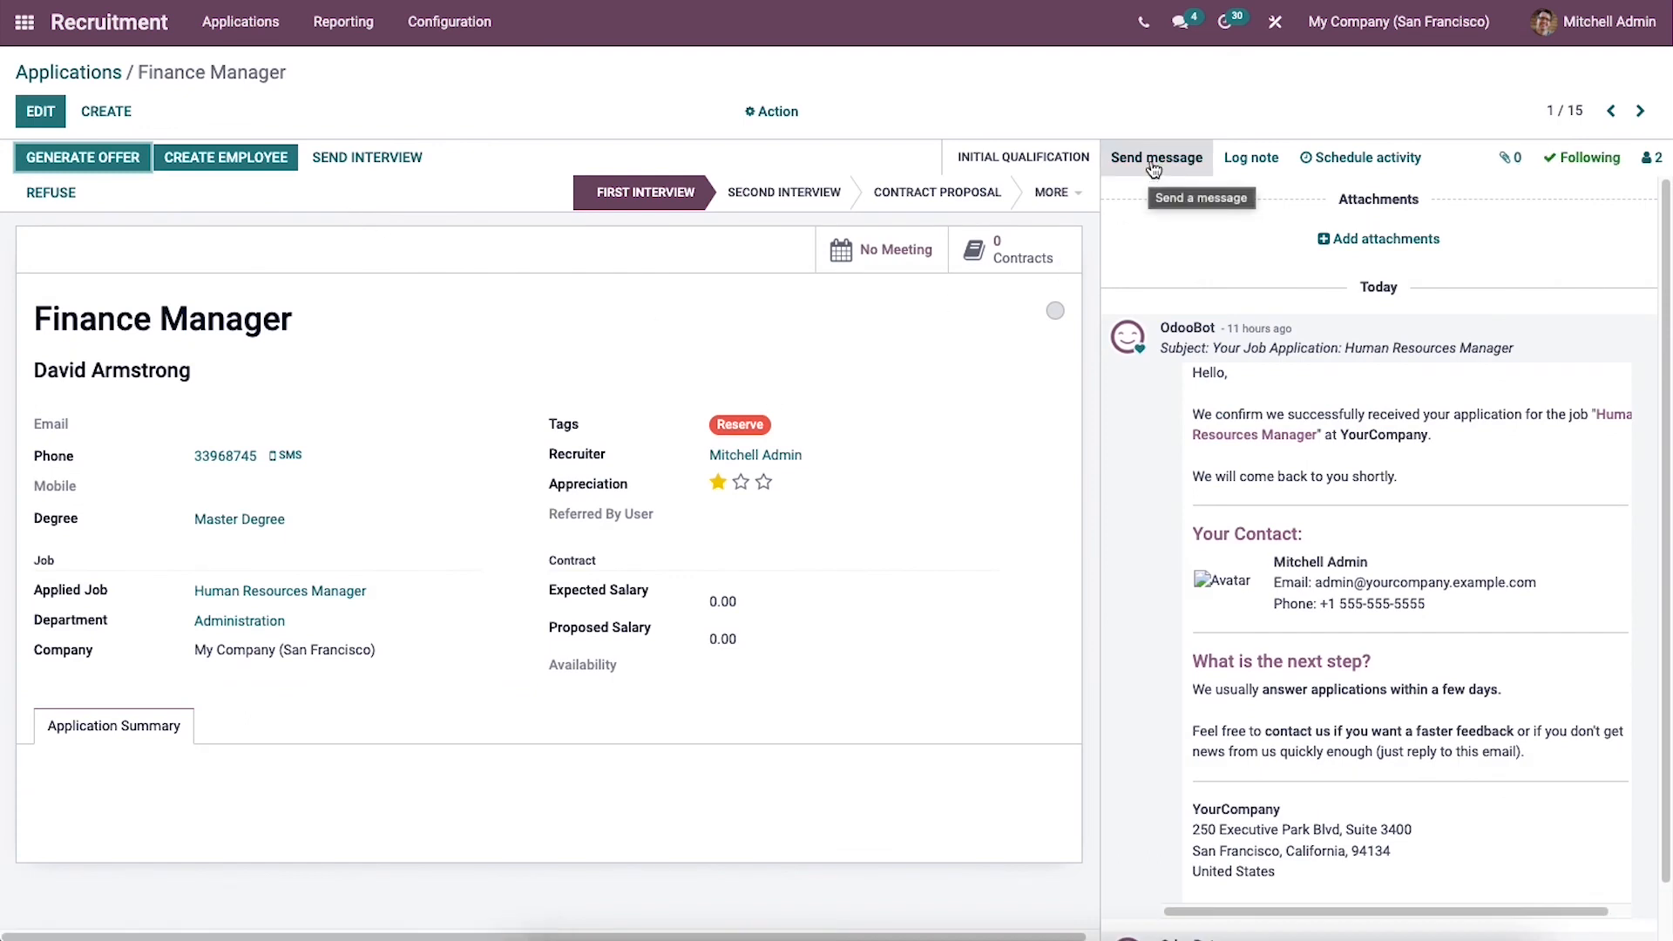
left_click(1324, 164)
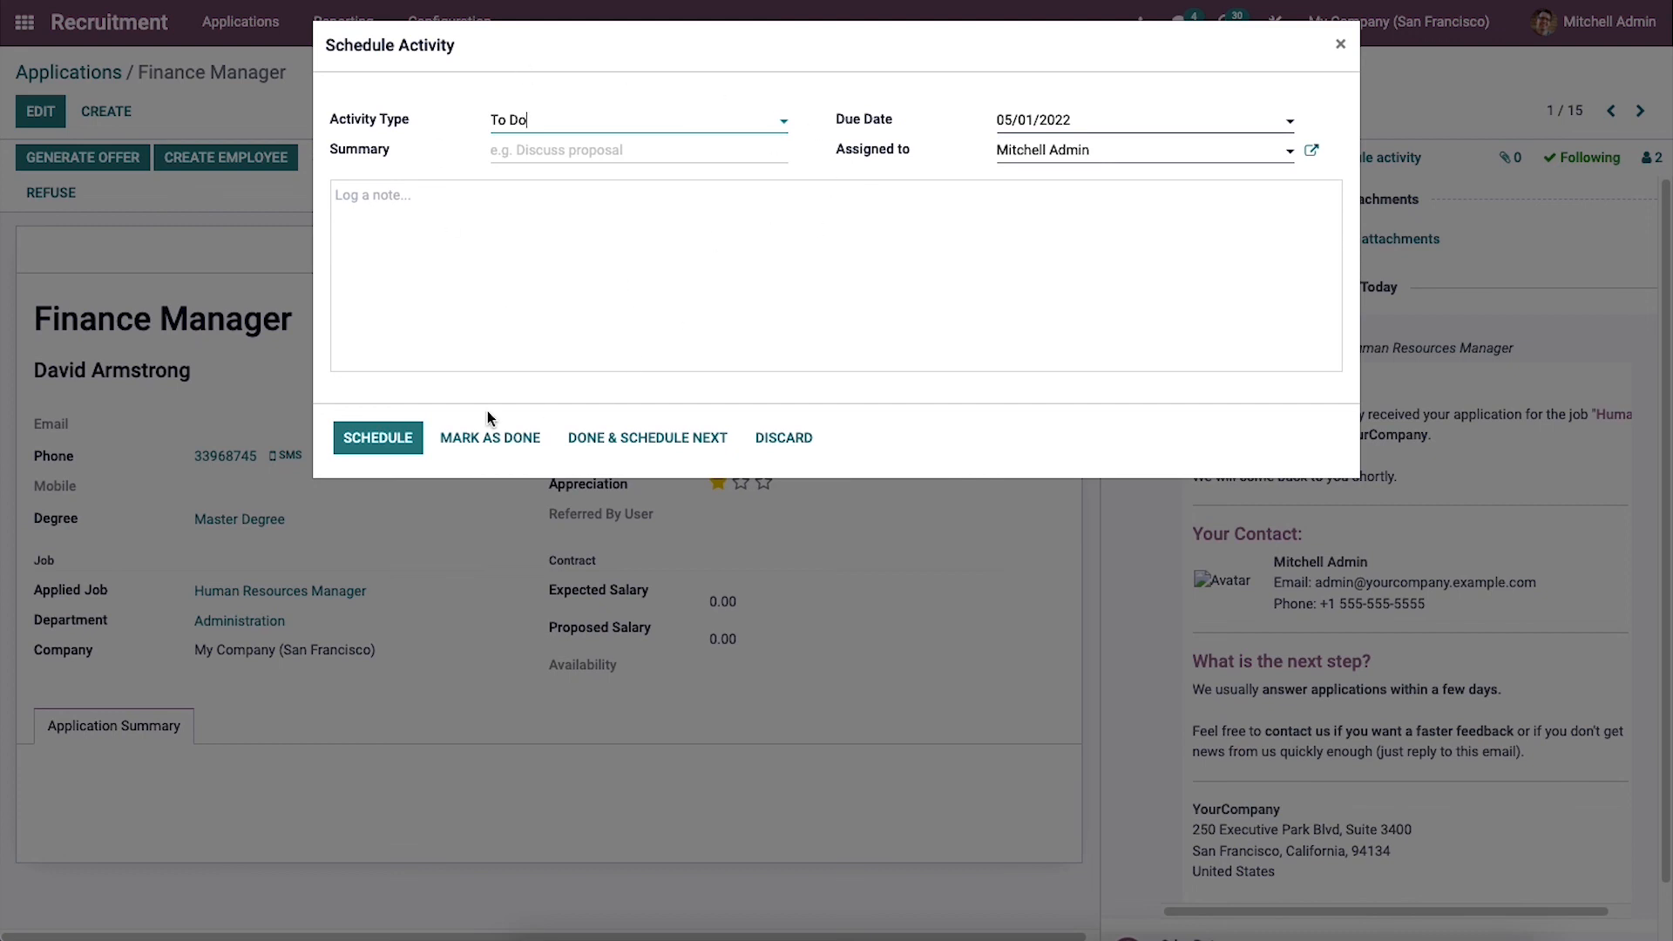
left_click(404, 430)
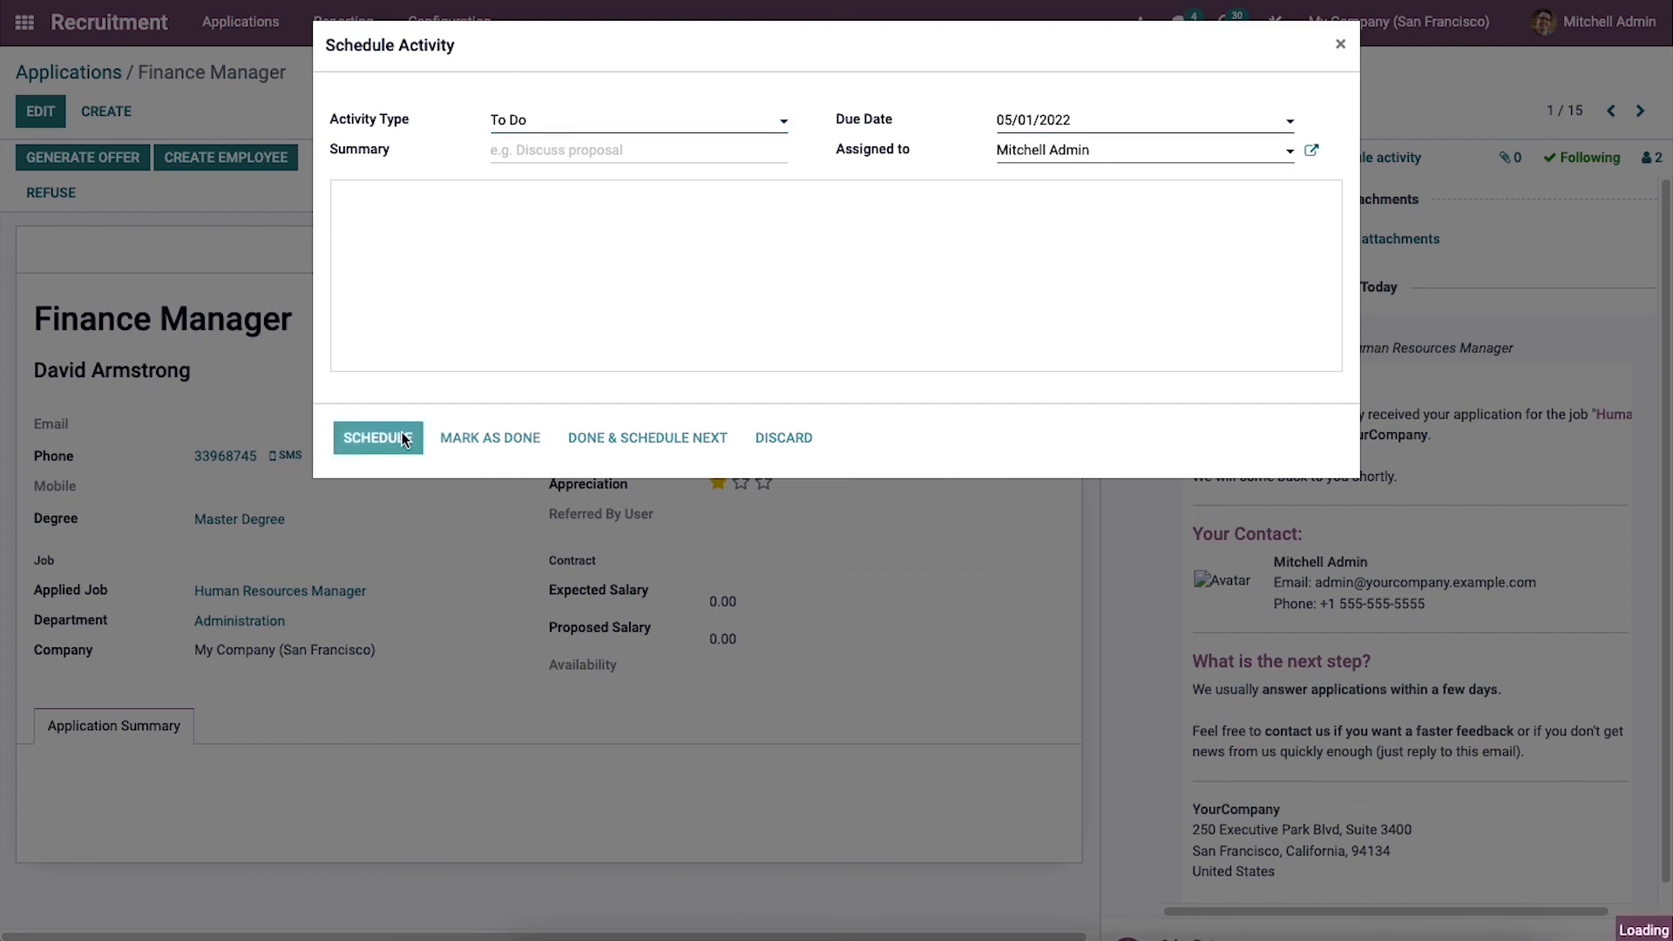